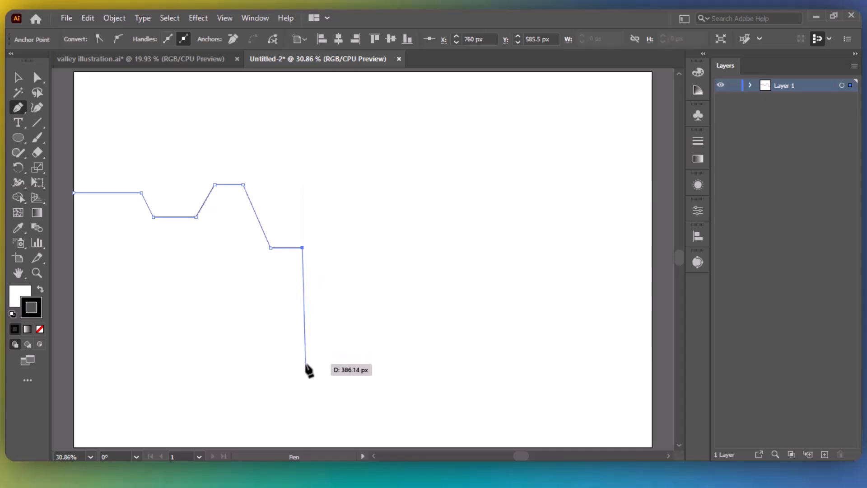
# Close the stepped cliff outline at the lower-left corner, filled black with no stroke.
pyautogui.scroll(-3, 307, 429)
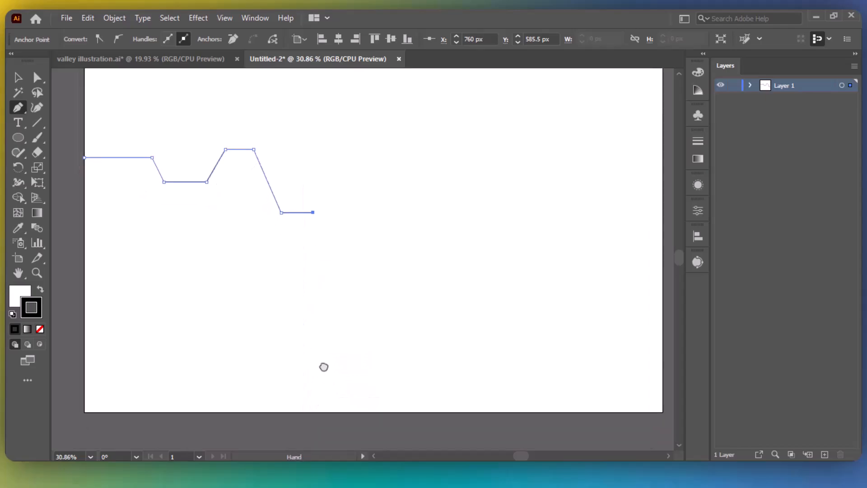
pyautogui.click(317, 396)
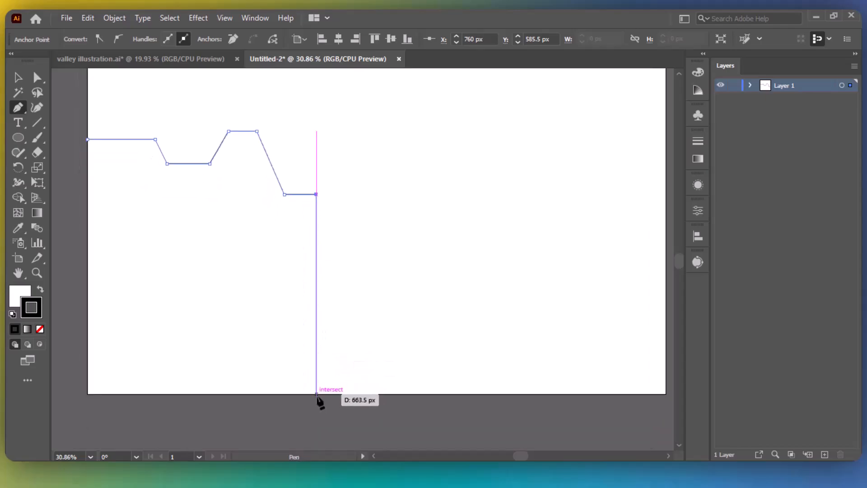
pyautogui.click(88, 394)
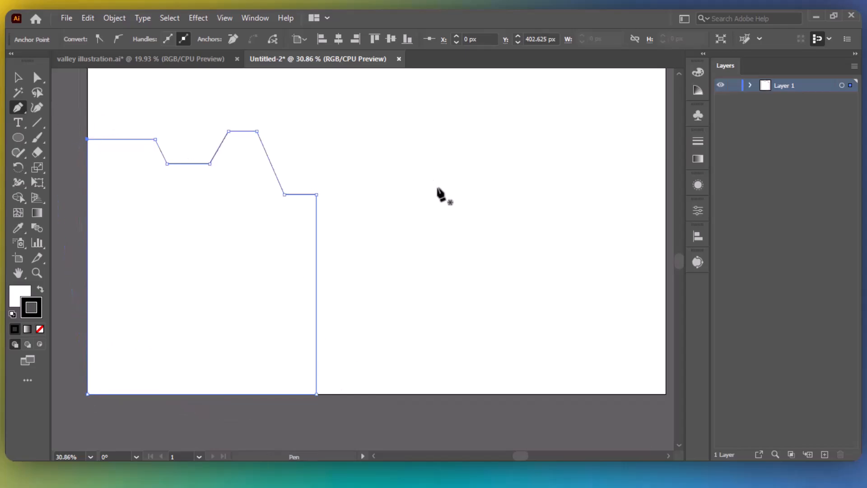
pyautogui.click(40, 289)
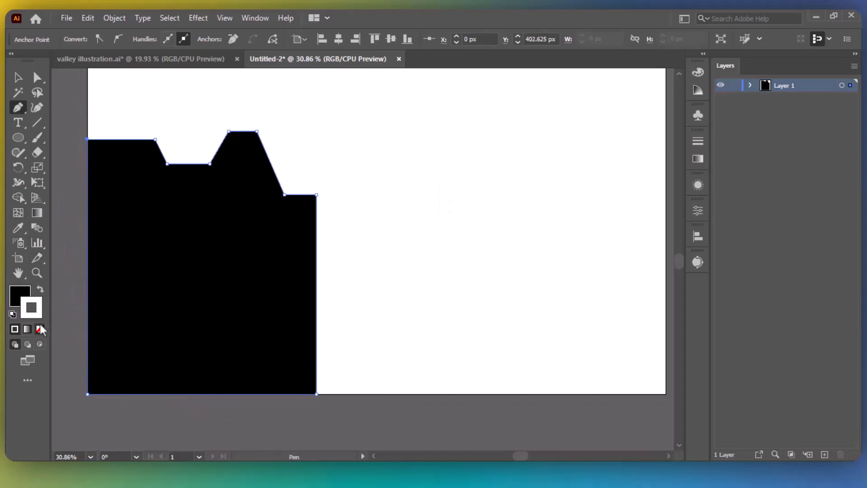
pyautogui.click(40, 329)
pyautogui.click(28, 293)
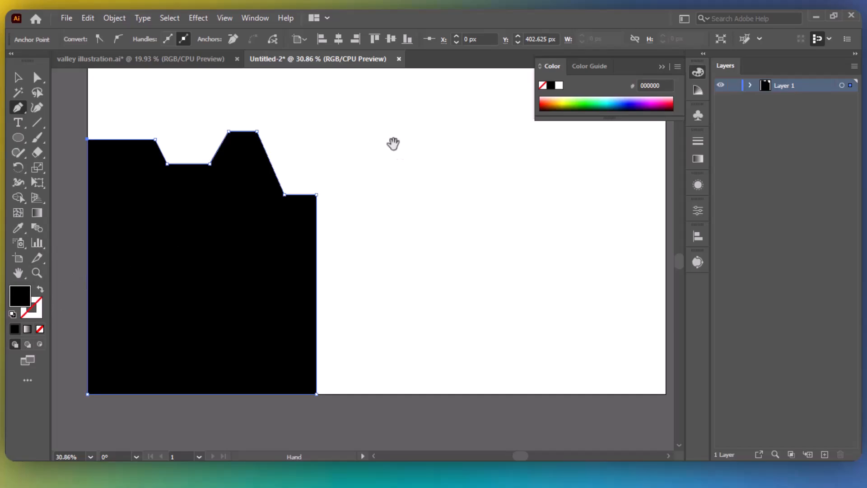
pyautogui.moveTo(393, 144); pyautogui.dragTo(388, 187)
# Round the left cliff's corners by live-corner drag, keeping the top-left and bottom-right corners sharp.
pyautogui.click(37, 79)
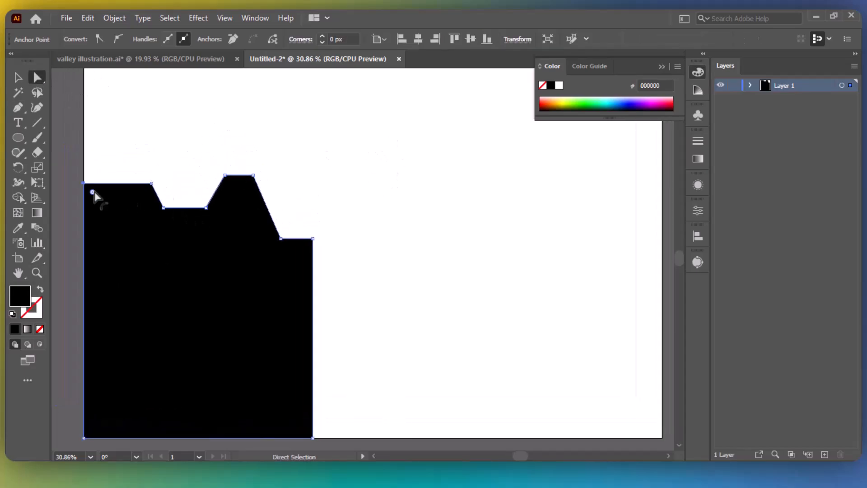
pyautogui.click(151, 184)
pyautogui.keyDown('shift'); pyautogui.click(163, 208); pyautogui.keyUp('shift')
pyautogui.click(227, 200)
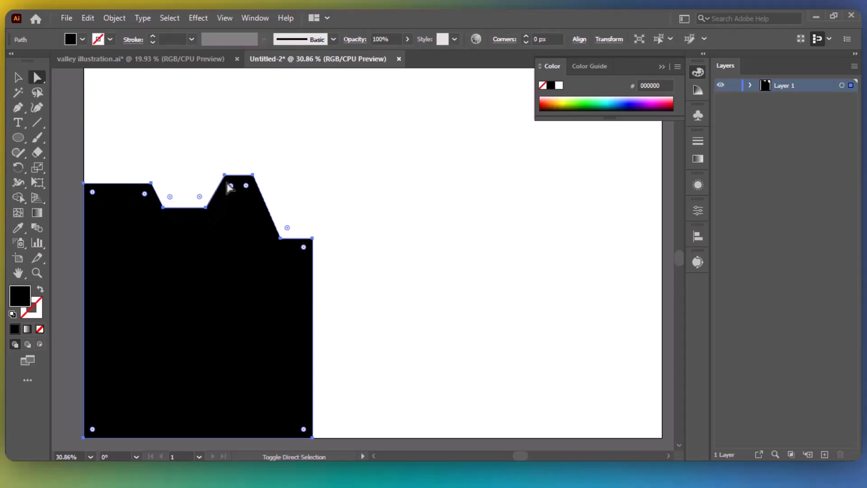
pyautogui.click(85, 184)
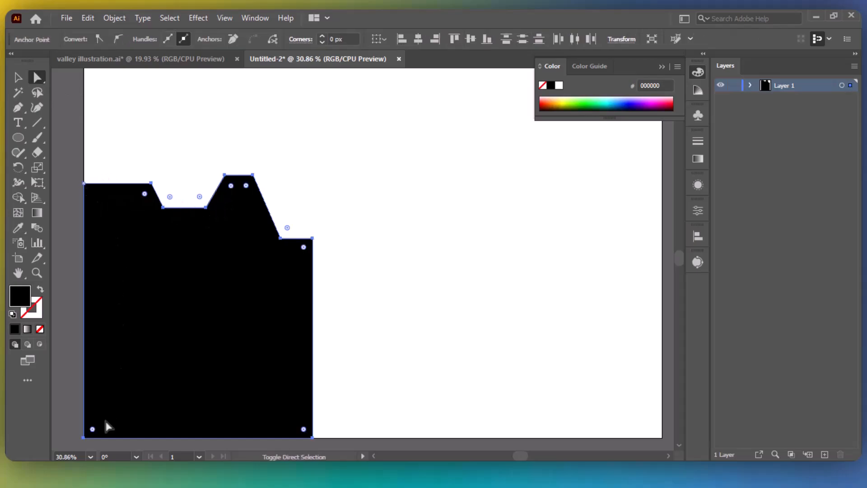
pyautogui.keyDown('shift'); pyautogui.click(312, 438); pyautogui.keyUp('shift')
pyautogui.moveTo(303, 248); pyautogui.dragTo(302, 255)
pyautogui.press('v')
pyautogui.click(318, 280)
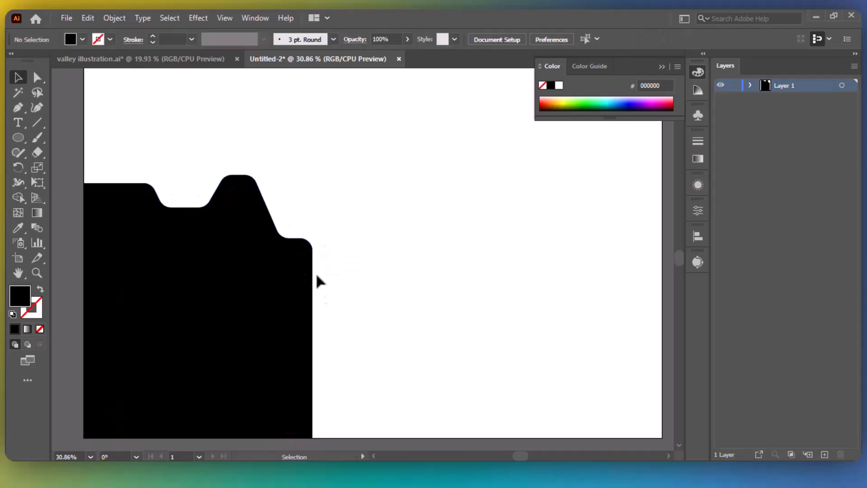
pyautogui.click(298, 270)
pyautogui.click(20, 111)
# Trace the right cliff's stepped top edge leftward from the artboard's right edge.
pyautogui.hotkey('ctrl', 'shift', 'a')
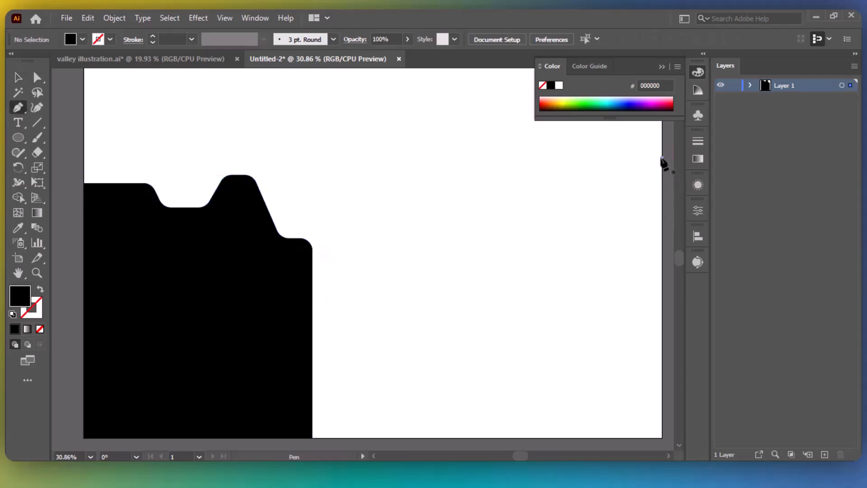
pyautogui.click(661, 157)
pyautogui.click(630, 157)
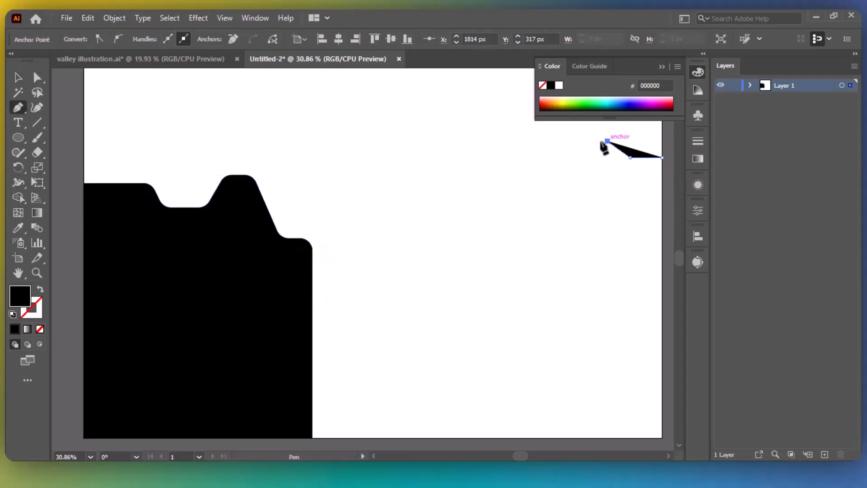
pyautogui.click(607, 141)
pyautogui.click(543, 141)
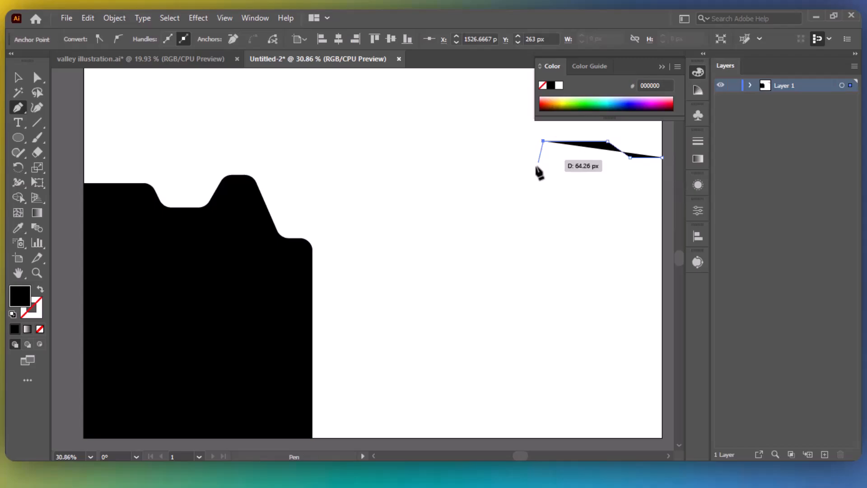
pyautogui.click(517, 207)
pyautogui.click(504, 207)
pyautogui.click(491, 184)
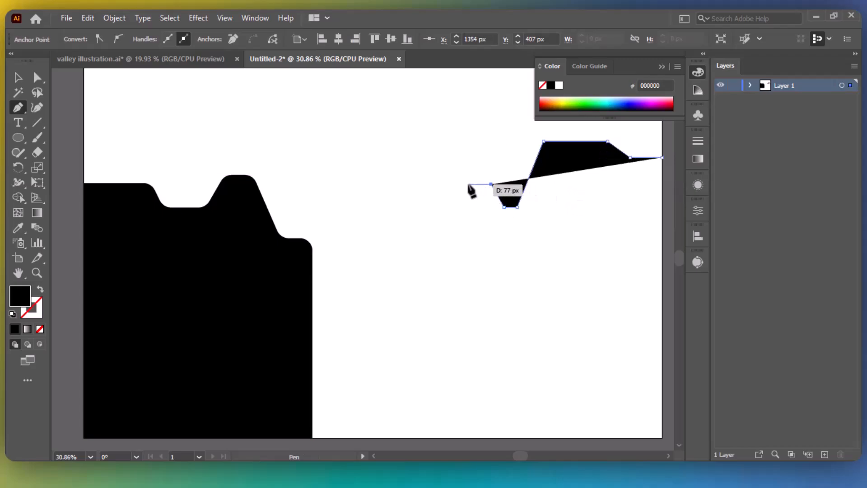
pyautogui.click(468, 184)
# Bring the outline down the left slope to both bottom corners and close the path.
pyautogui.click(443, 249)
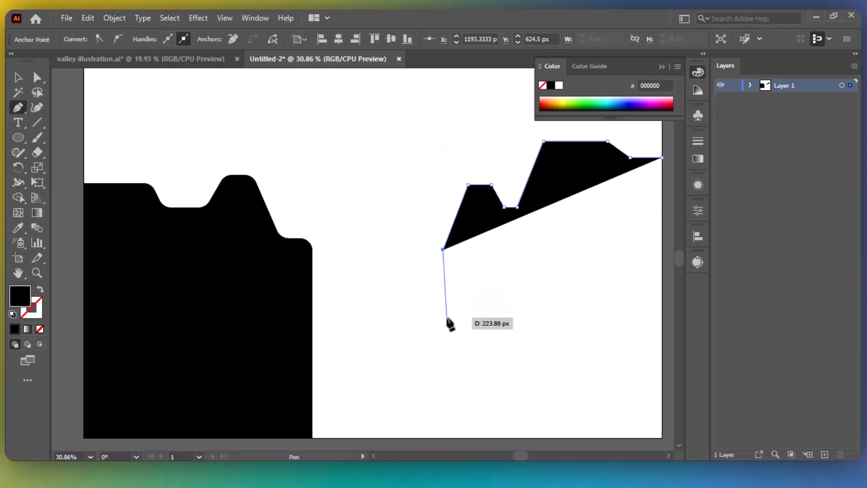
pyautogui.click(443, 437)
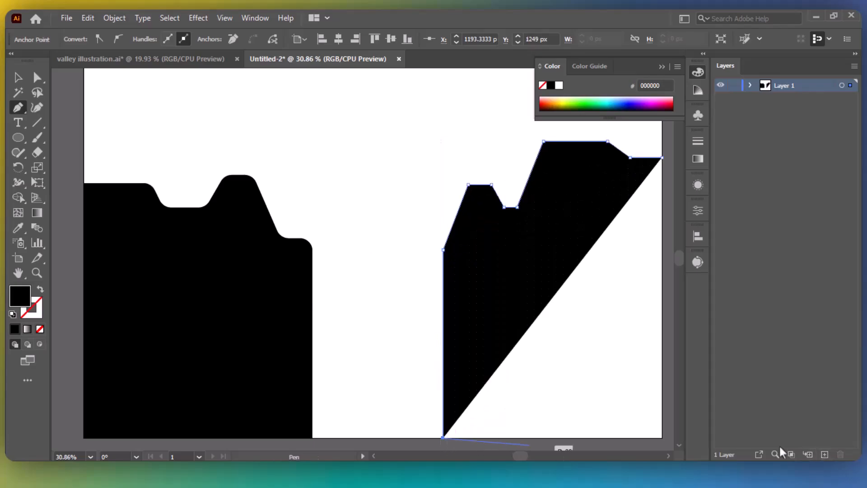
pyautogui.click(661, 437)
pyautogui.click(662, 158)
pyautogui.press('v')
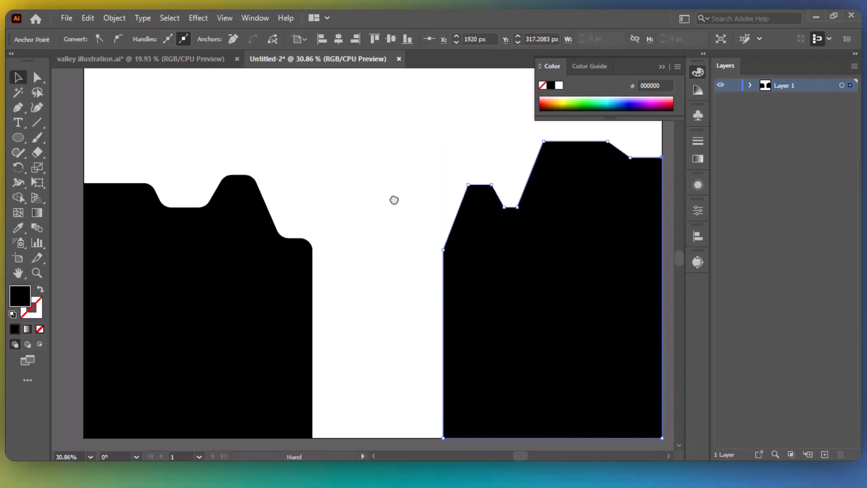
pyautogui.moveTo(393, 199); pyautogui.dragTo(335, 193)
# Round the right cliff's top corners with a live-corner drag, leaving its bottom corners sharp.
pyautogui.click(37, 79)
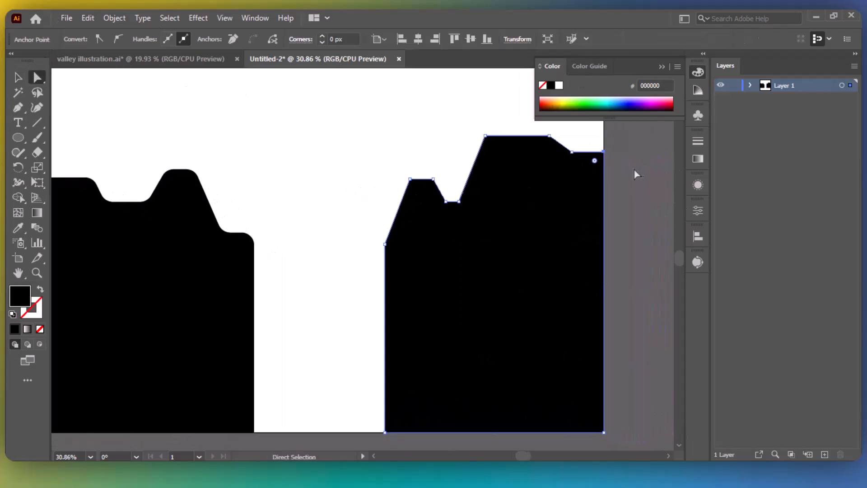
pyautogui.click(563, 222)
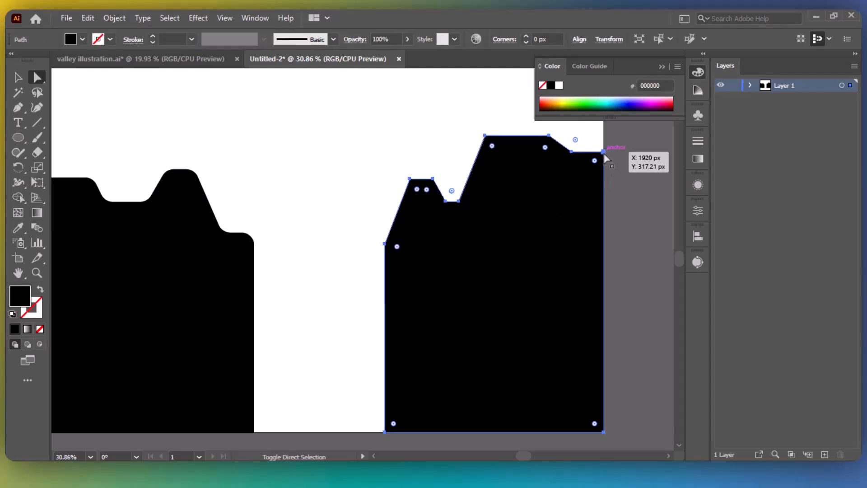
pyautogui.keyDown('shift'); pyautogui.click(602, 432); pyautogui.keyUp('shift')
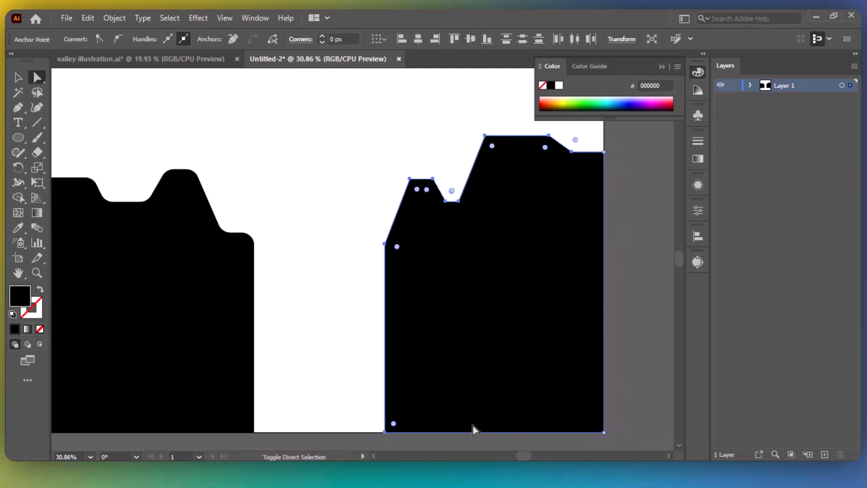
pyautogui.keyDown('shift'); pyautogui.click(385, 431); pyautogui.keyUp('shift')
pyautogui.moveTo(398, 248); pyautogui.dragTo(422, 267)
pyautogui.press('v')
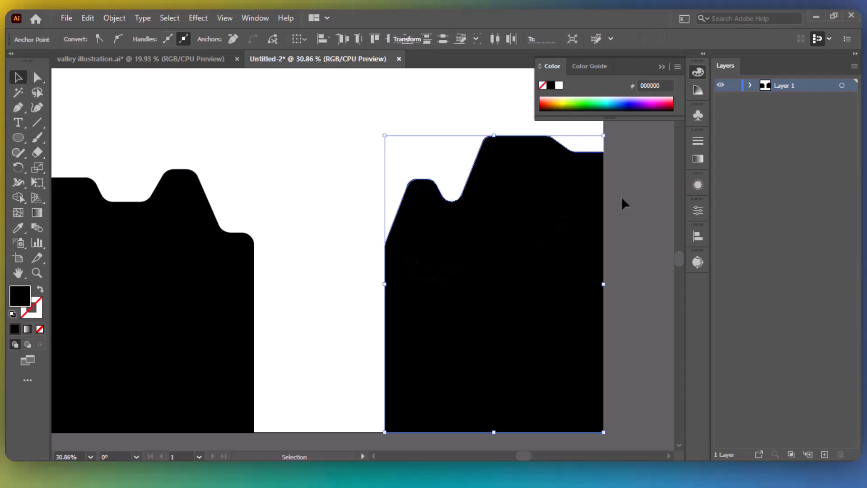
pyautogui.click(355, 265)
pyautogui.moveTo(325, 238); pyautogui.dragTo(366, 248)
pyautogui.click(208, 285)
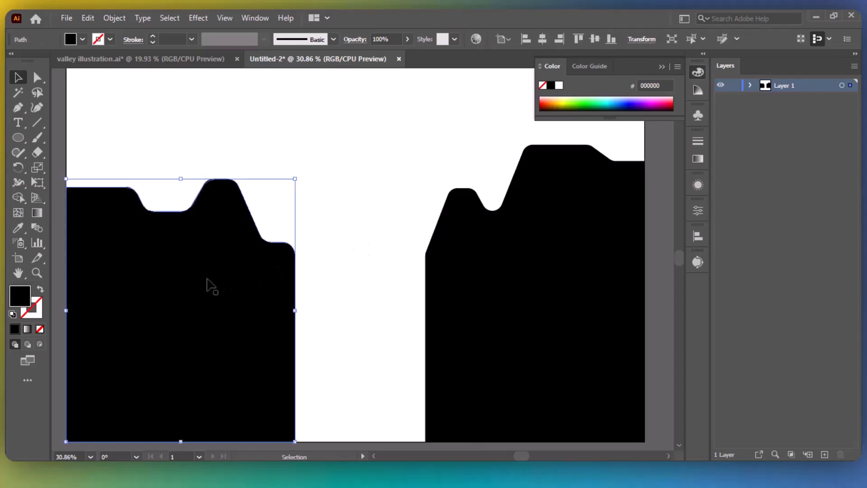
# Nudge the left cliff right and pull out a slightly offset duplicate of it.
pyautogui.press('Right')
pyautogui.press('Right')
pyautogui.press('Right')
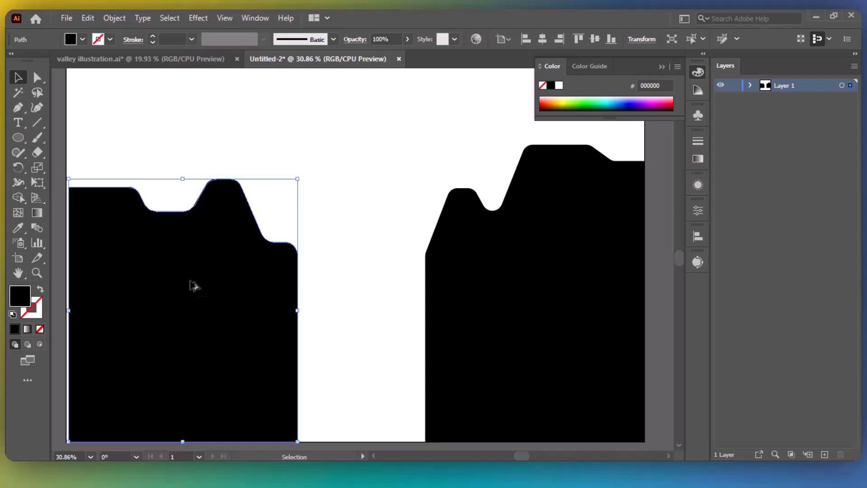
pyautogui.moveTo(190, 286); pyautogui.dragTo(190, 286)
pyautogui.click(310, 196)
pyautogui.click(299, 264)
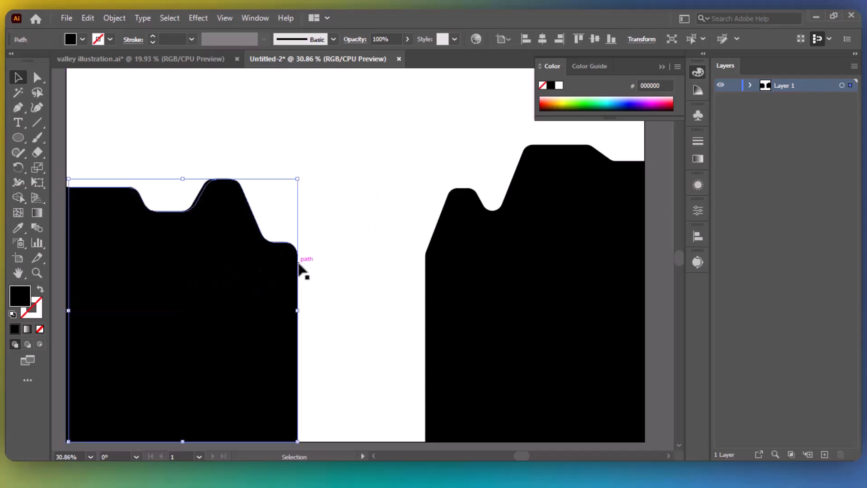
# Give the cliff copy a gradient fill so a grey rim shows behind the black cliff.
pyautogui.click(27, 329)
pyautogui.click(380, 232)
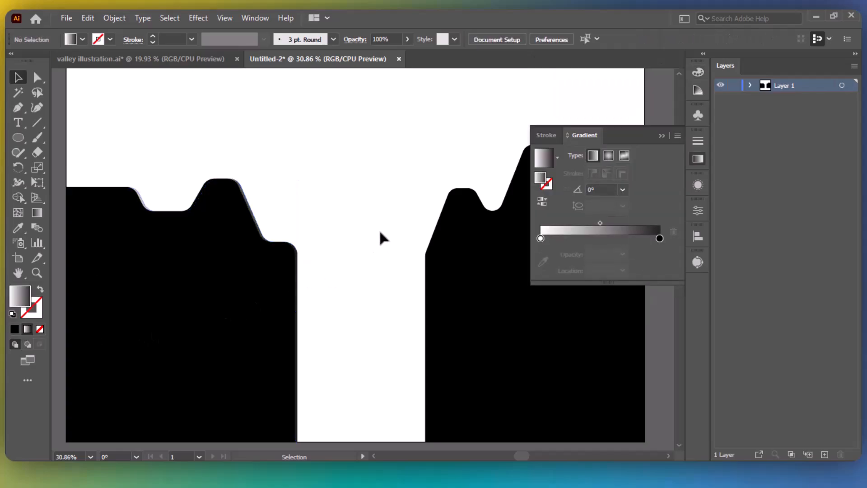
pyautogui.click(661, 137)
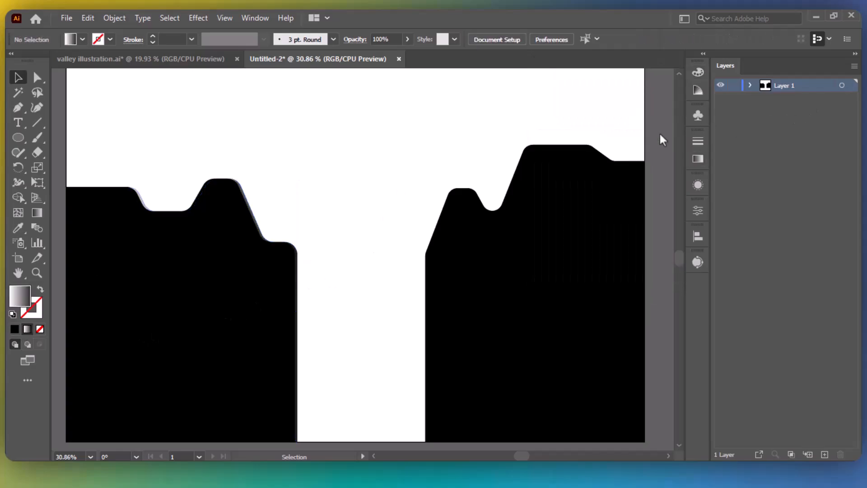
pyautogui.click(262, 228)
pyautogui.click(361, 199)
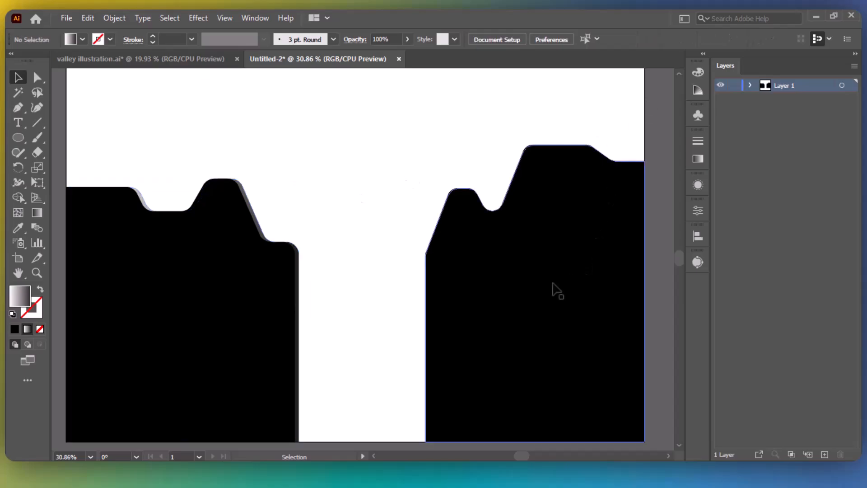
pyautogui.click(554, 290)
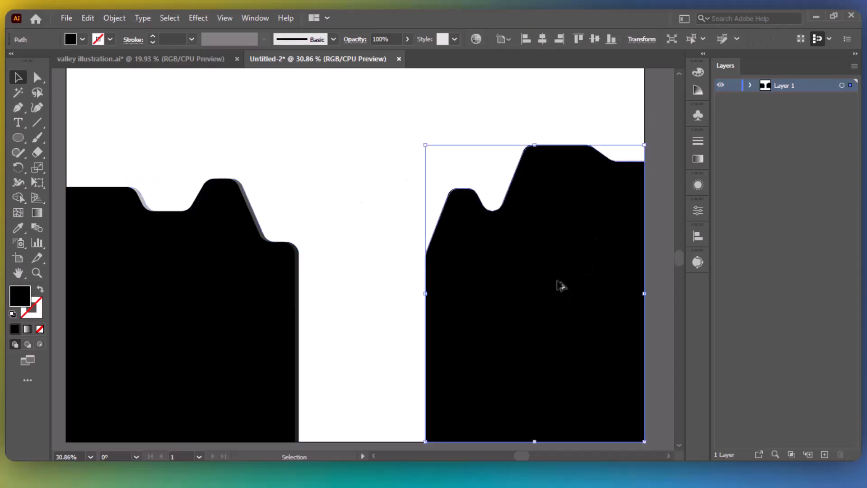
# Duplicate the right cliff slightly to the left and send the copy to the back.
pyautogui.moveTo(561, 285); pyautogui.dragTo(555, 286)
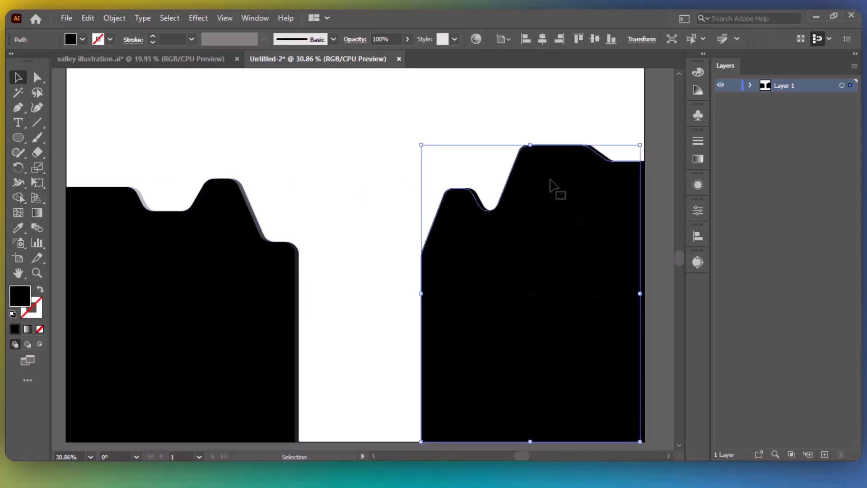
pyautogui.rightClick(522, 244)
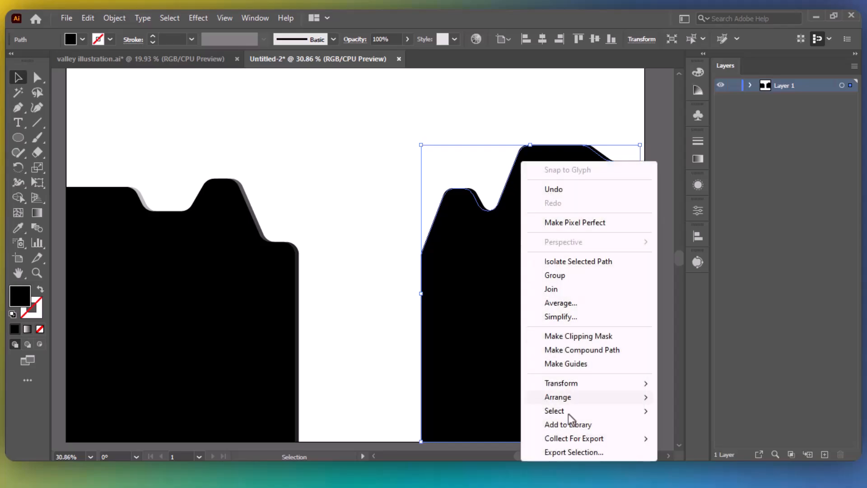
pyautogui.moveTo(559, 396)
pyautogui.click(693, 440)
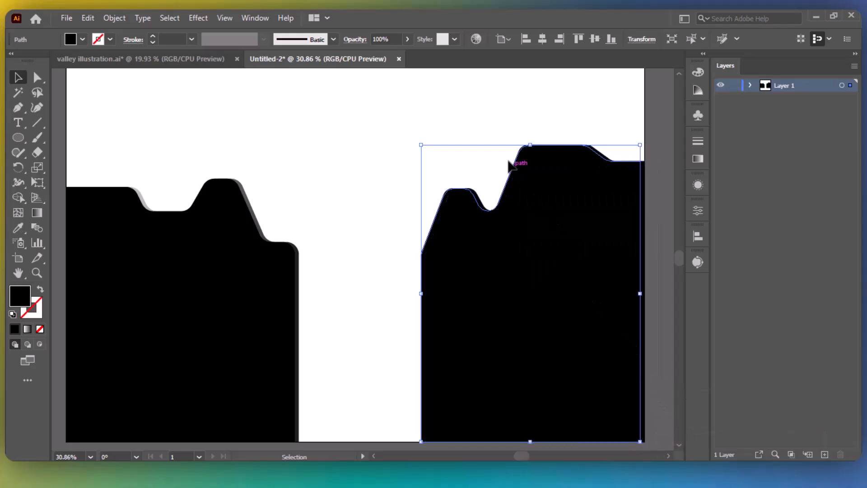
pyautogui.click(489, 170)
# Apply a gradient fill to the right cliff copy for a light rim on its slope.
pyautogui.click(442, 207)
pyautogui.click(27, 329)
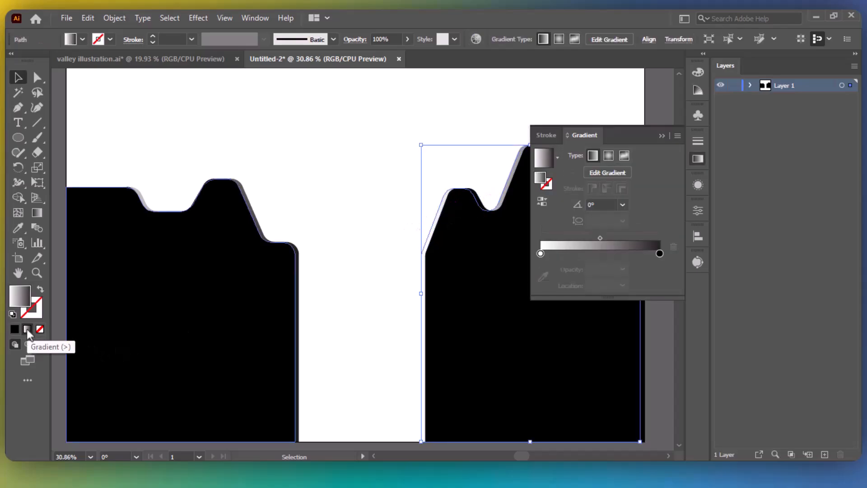
pyautogui.click(666, 138)
pyautogui.click(397, 145)
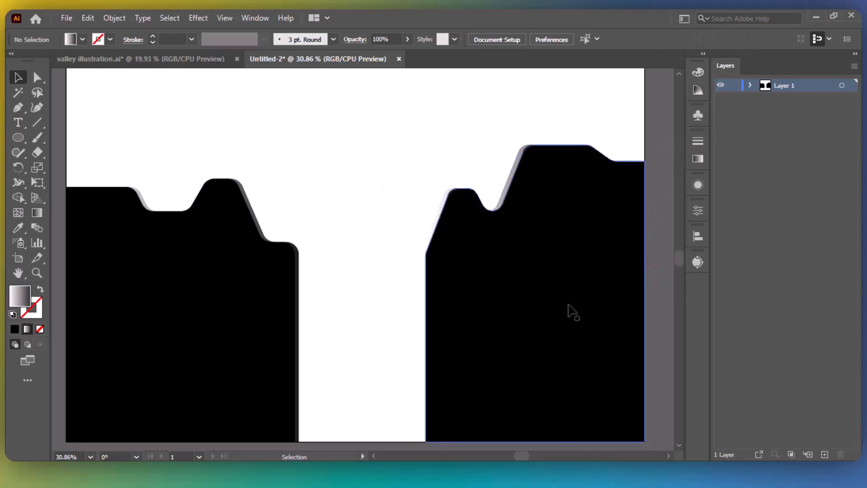
# Move the black right cliff about 50 px right to widen the gap.
pyautogui.moveTo(381, 257); pyautogui.dragTo(563, 338)
pyautogui.moveTo(426, 290); pyautogui.dragTo(449, 291)
pyautogui.click(382, 220)
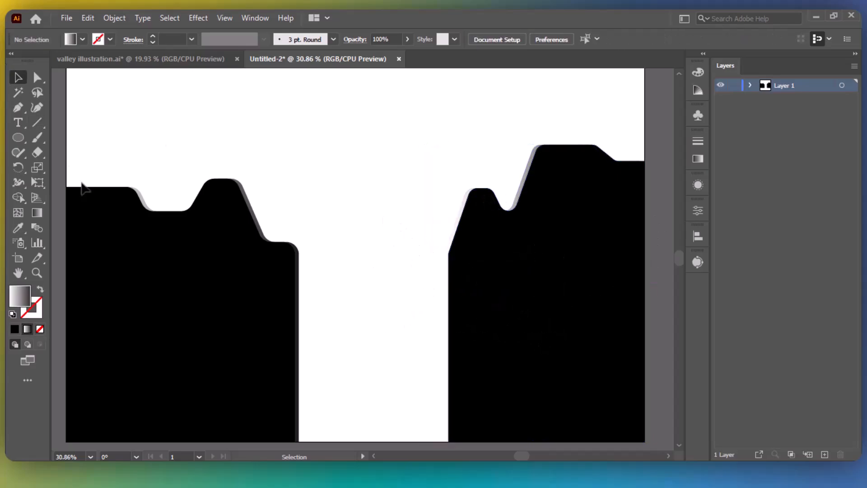
# Set a solid dark grey #262626 fill for the Pen tool.
pyautogui.click(17, 108)
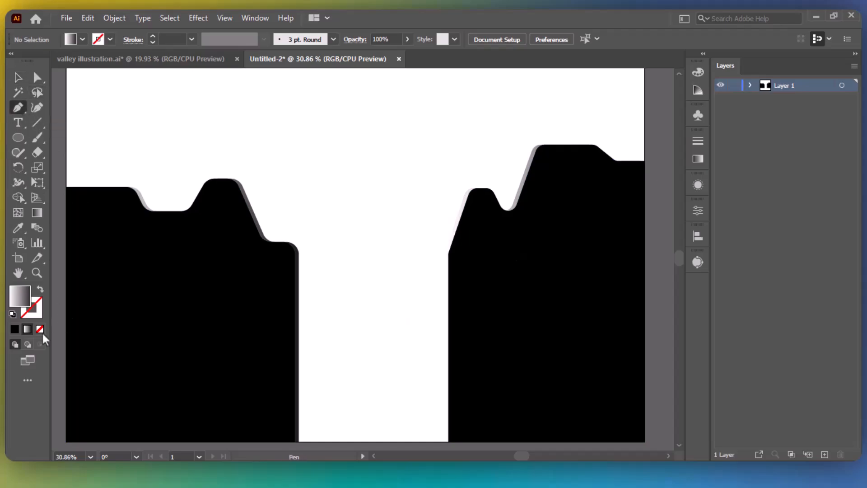
pyautogui.click(15, 329)
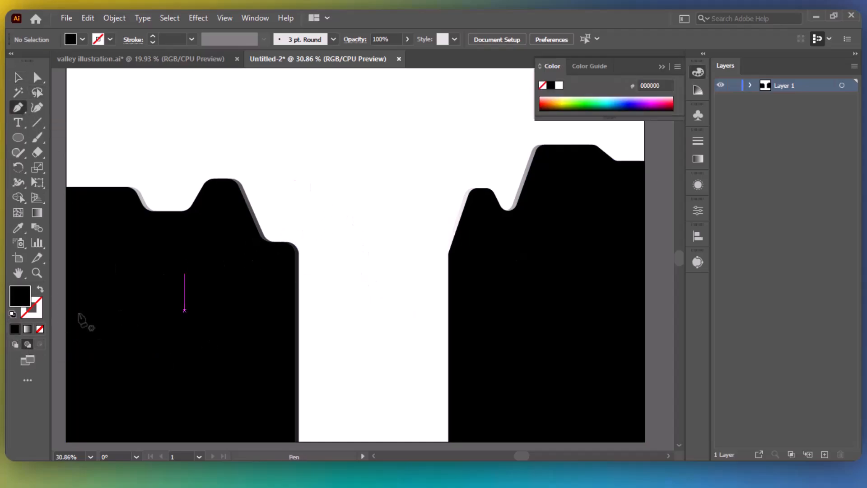
pyautogui.doubleClick(20, 307)
pyautogui.moveTo(433, 344); pyautogui.dragTo(414, 332)
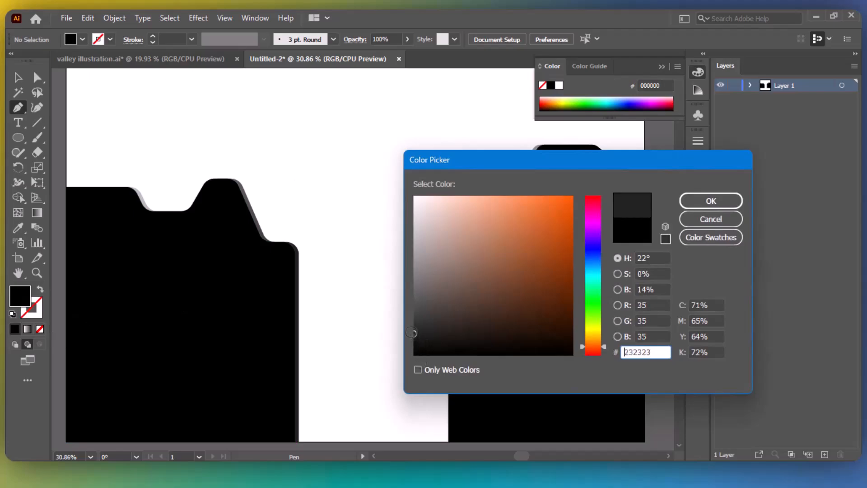
pyautogui.click(711, 201)
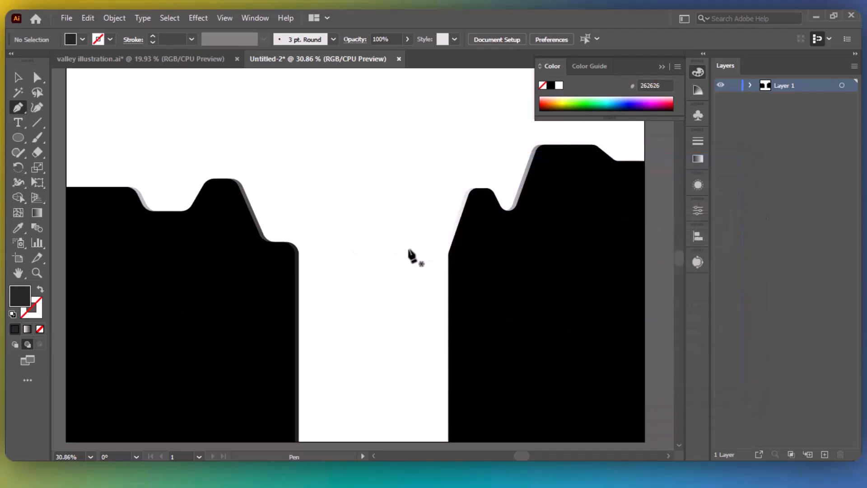
# Draw a four-corner shape spanning the valley between the cliffs down to the page bottom.
pyautogui.click(280, 247)
pyautogui.click(465, 248)
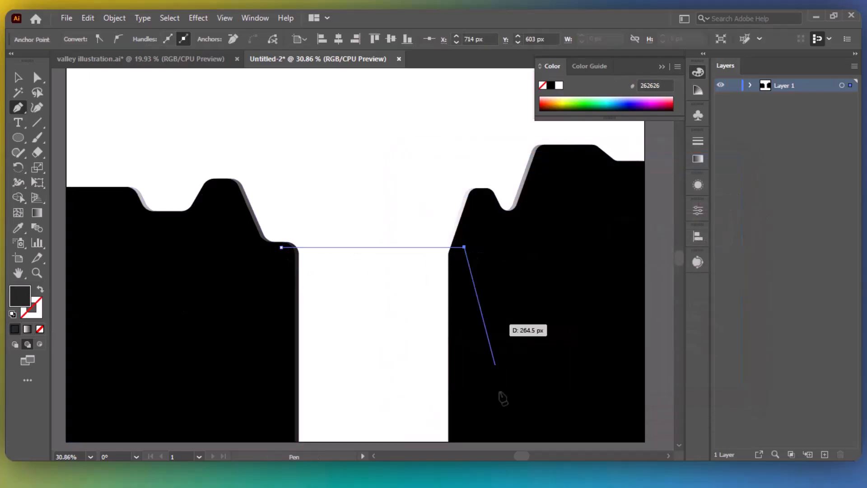
pyautogui.click(464, 441)
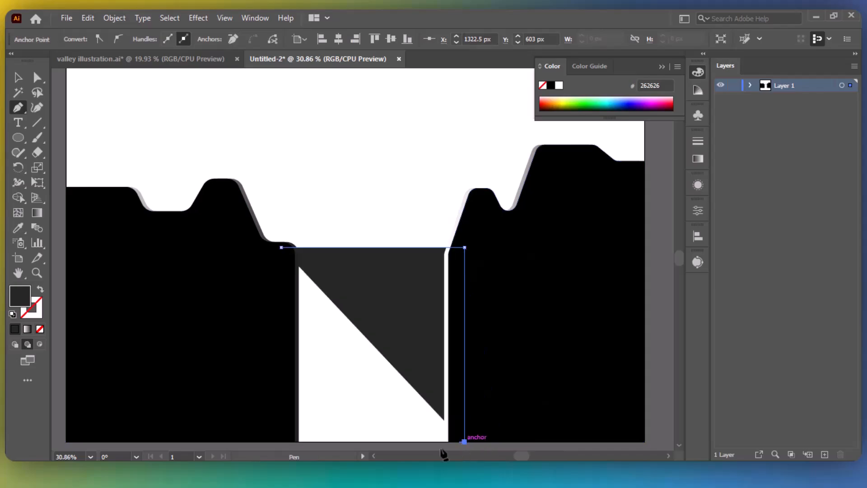
pyautogui.click(281, 442)
pyautogui.click(281, 247)
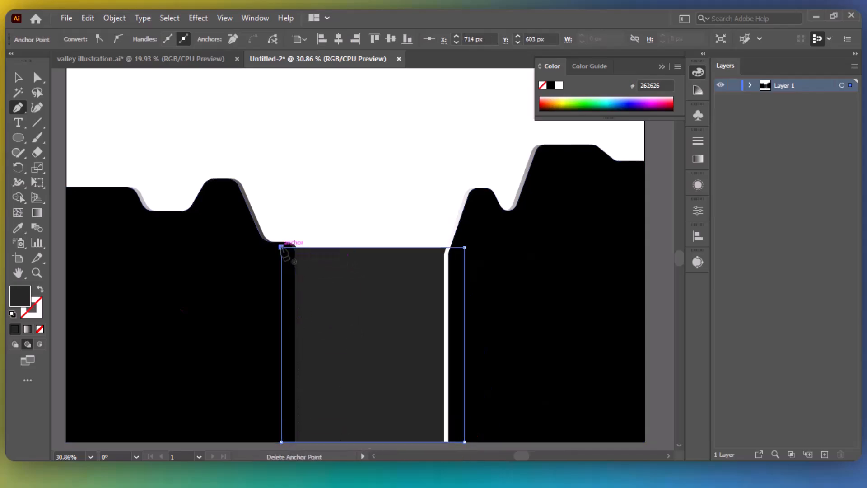
pyautogui.press('v')
pyautogui.click(383, 193)
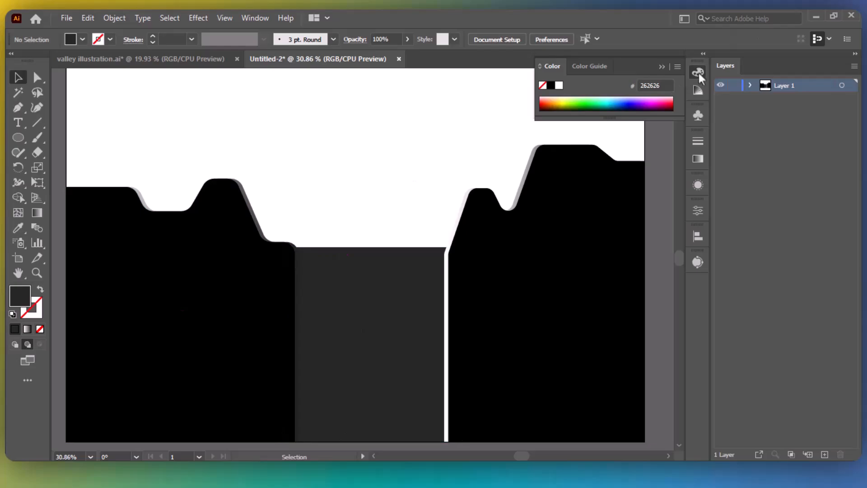
# With a gradient fill, trace a stepped top edge across the left cliff.
pyautogui.click(662, 67)
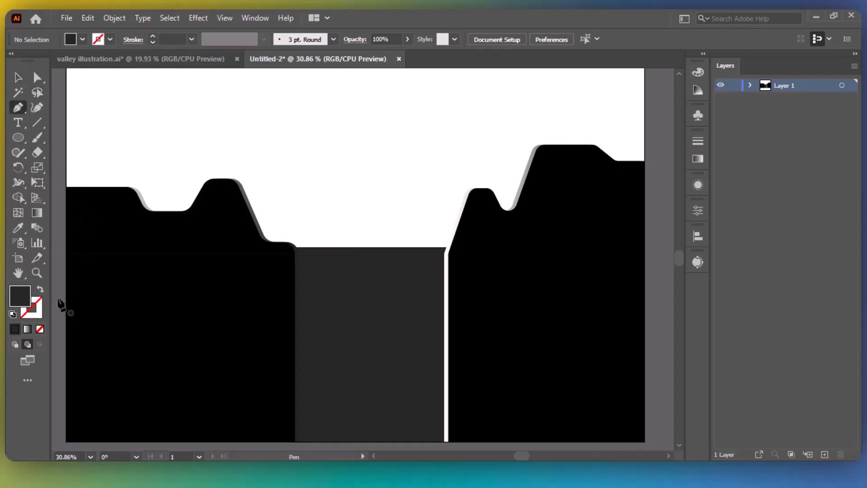
pyautogui.press('.')
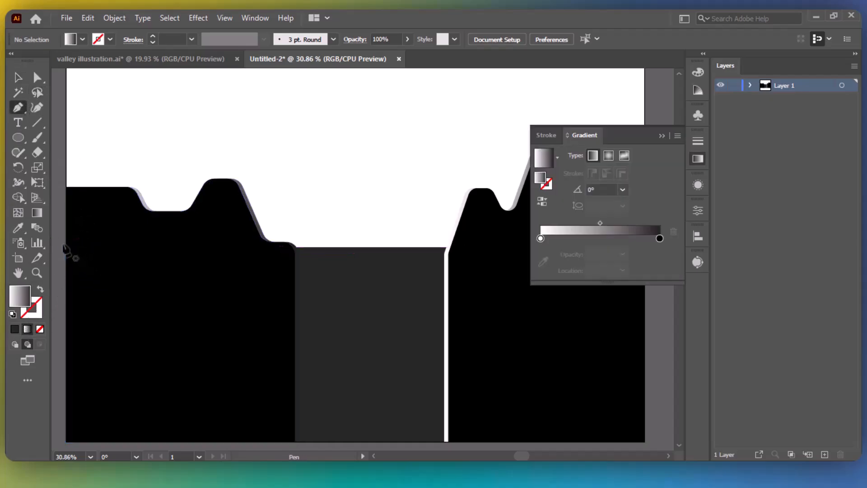
pyautogui.click(63, 243)
pyautogui.click(138, 244)
pyautogui.click(172, 293)
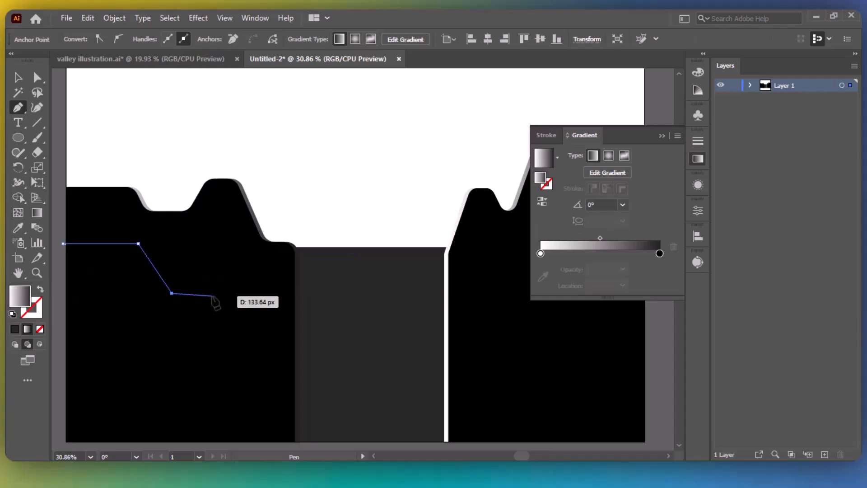
pyautogui.click(213, 293)
pyautogui.click(229, 300)
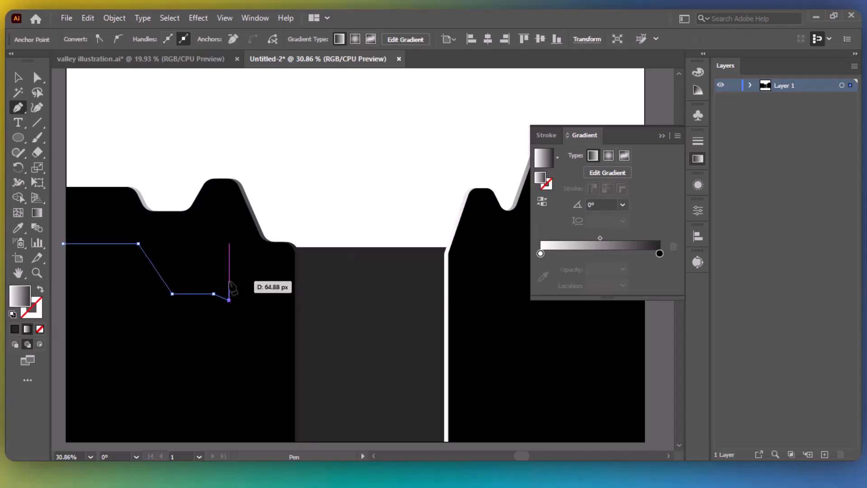
pyautogui.click(241, 297)
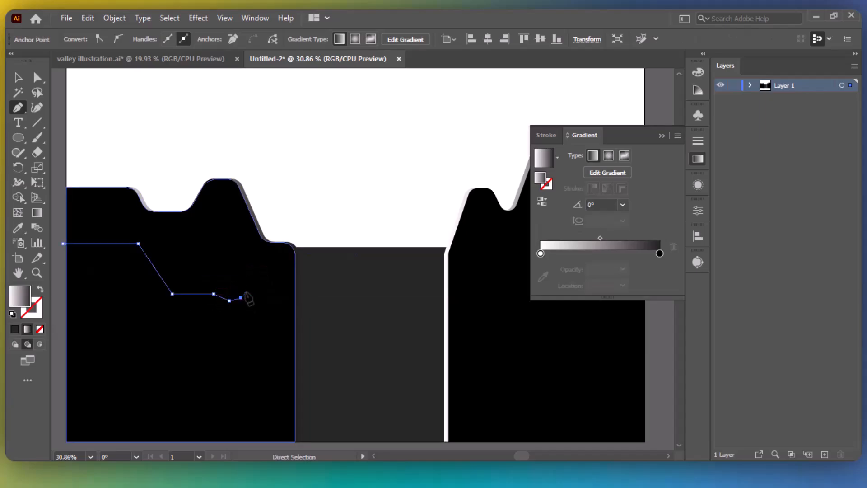
pyautogui.hotkey('ctrl', 'z')
pyautogui.click(244, 300)
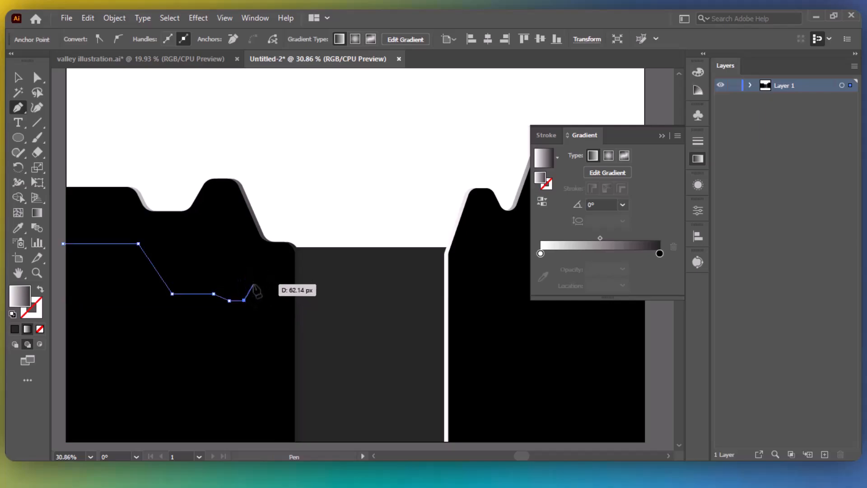
pyautogui.click(279, 284)
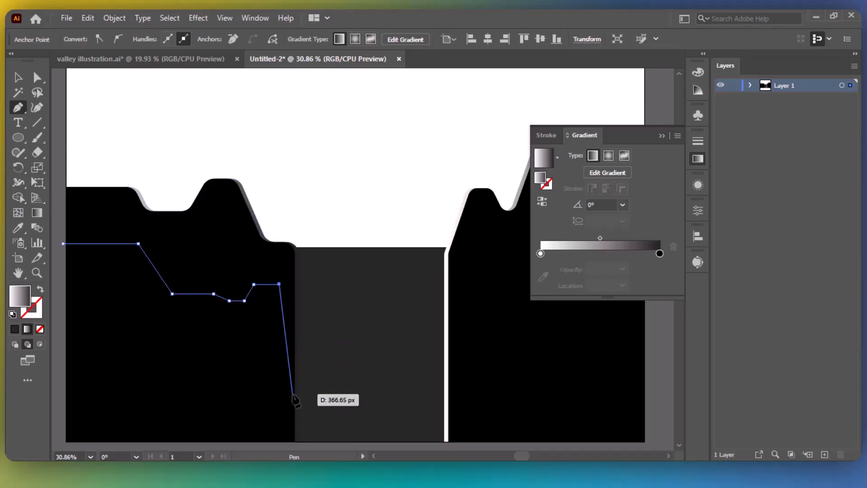
# Run the path down to the page bottom and close it at its starting point.
pyautogui.click(279, 442)
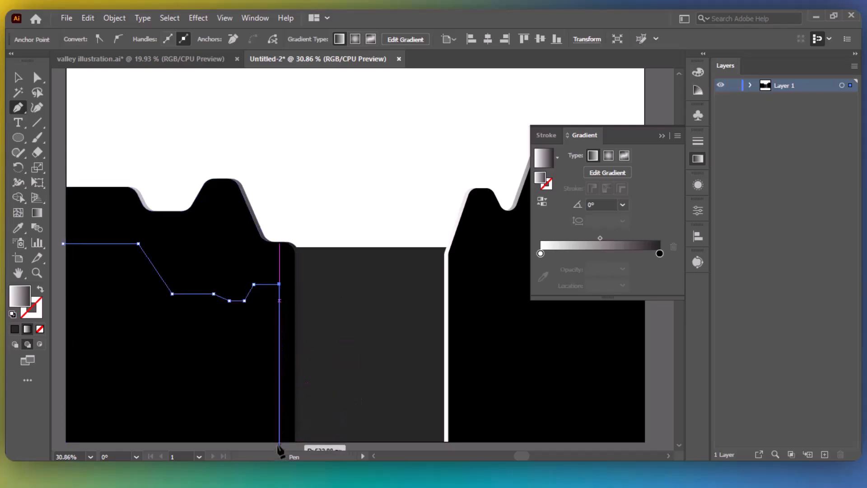
pyautogui.scroll(-3, 280, 442)
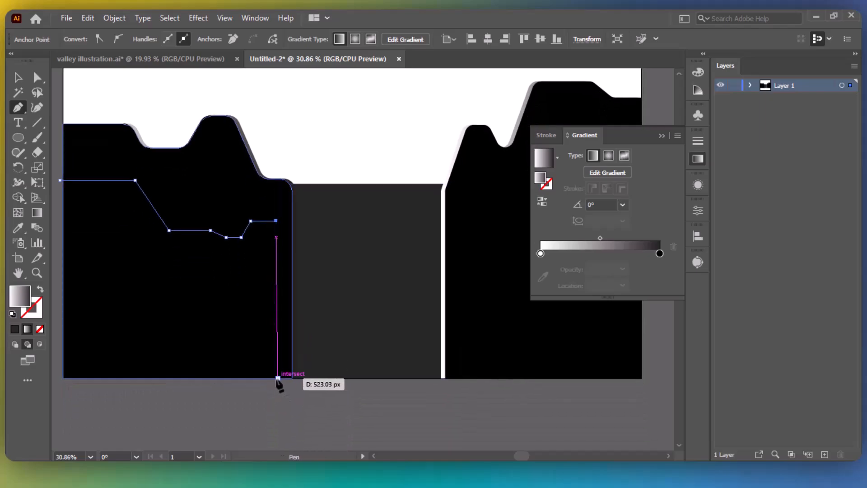
pyautogui.scroll(3, 277, 379)
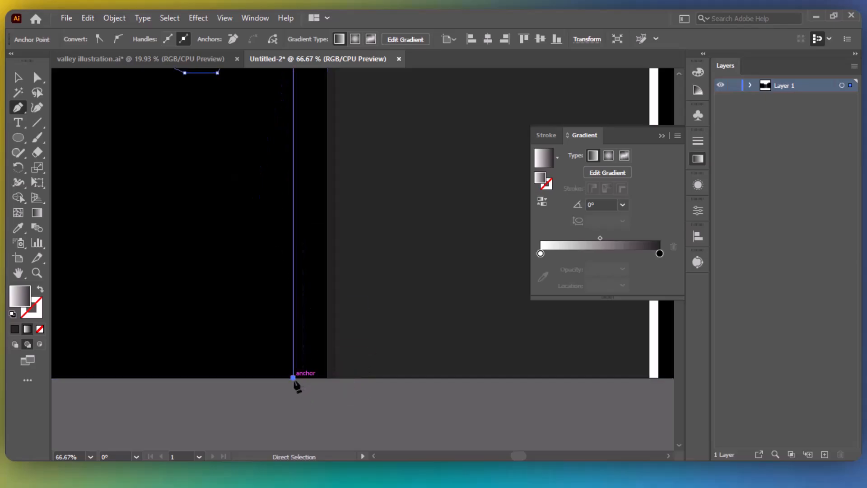
pyautogui.click(293, 377)
pyautogui.scroll(-3, 294, 383)
pyautogui.click(189, 259)
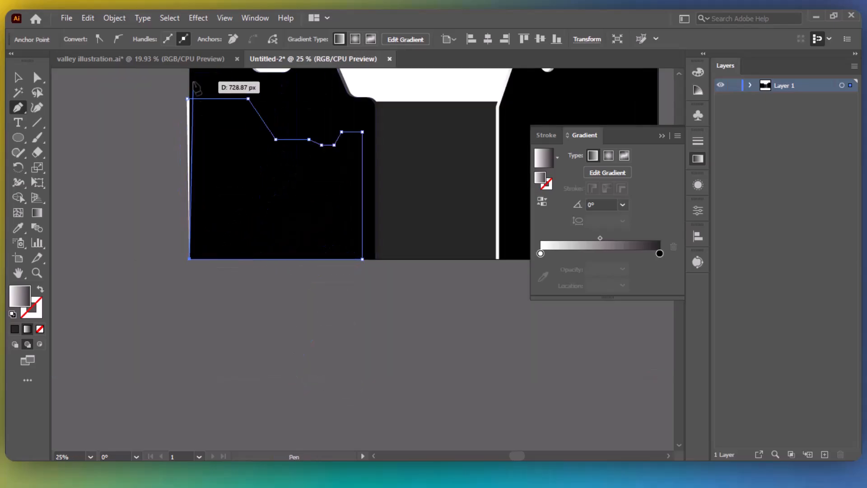
pyautogui.click(188, 98)
pyautogui.press('v')
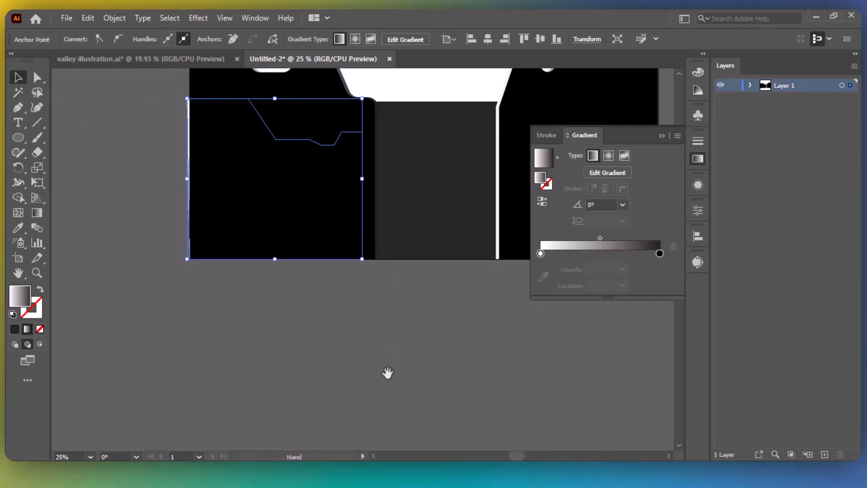
pyautogui.moveTo(387, 372); pyautogui.dragTo(340, 402)
# Bring the gradient shape in front of the left cliff.
pyautogui.rightClick(191, 248)
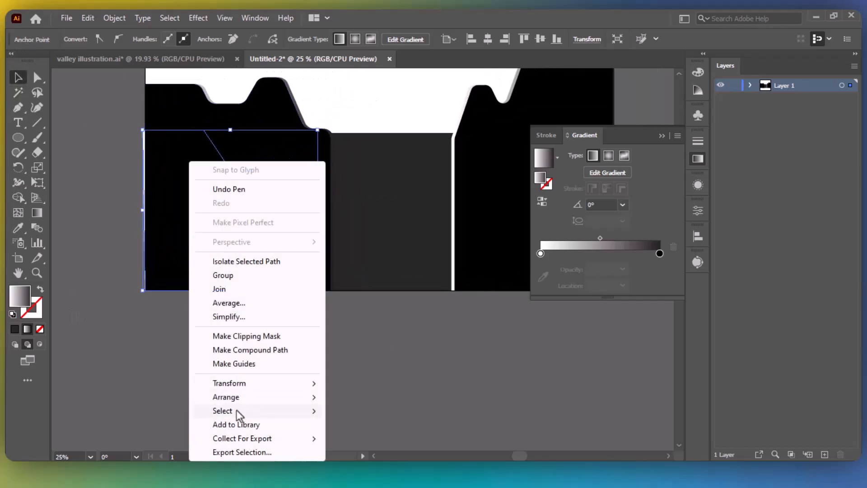
pyautogui.moveTo(246, 398)
pyautogui.click(377, 395)
pyautogui.click(405, 362)
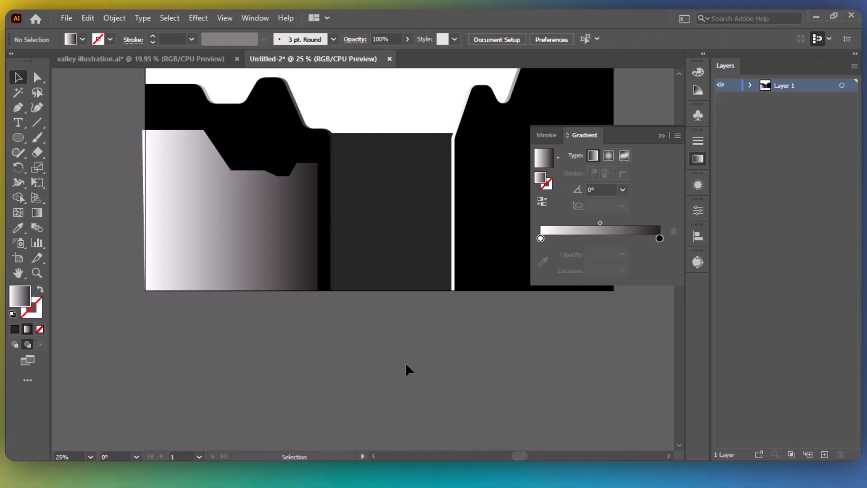
# Round the gradient shape's stepped top corners to about 53 px.
pyautogui.click(209, 215)
pyautogui.click(37, 77)
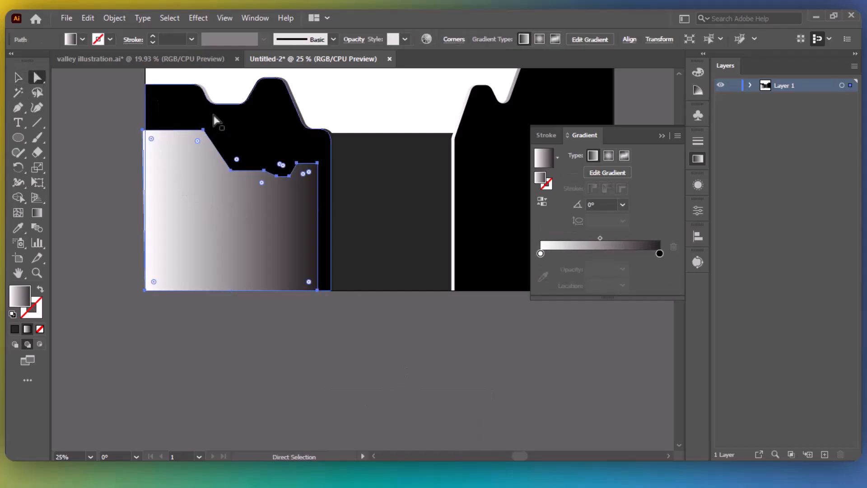
pyautogui.click(318, 290)
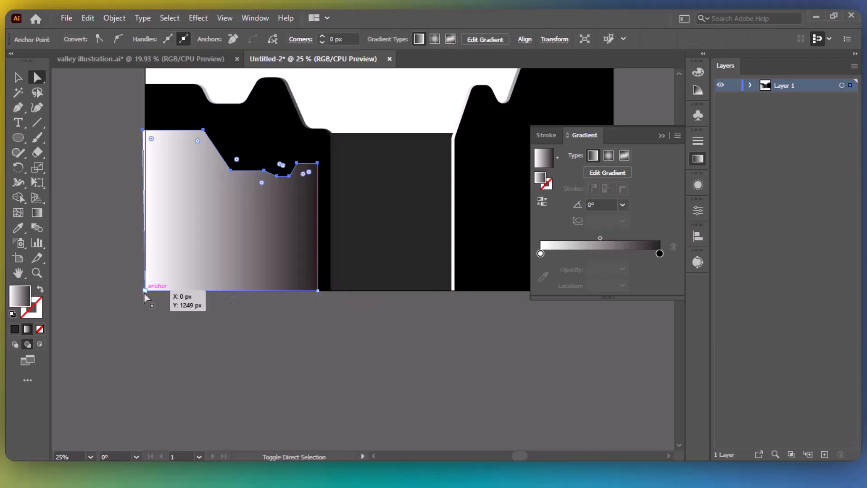
pyautogui.moveTo(198, 144); pyautogui.dragTo(201, 155)
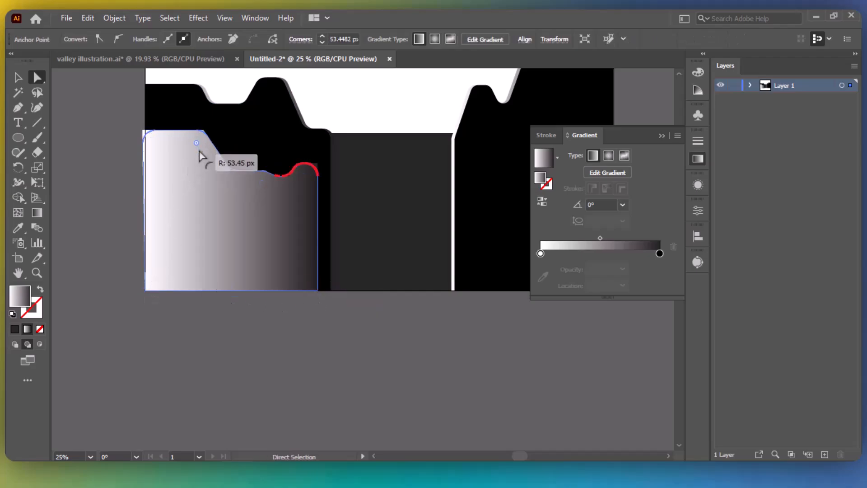
pyautogui.click(275, 337)
pyautogui.press('v')
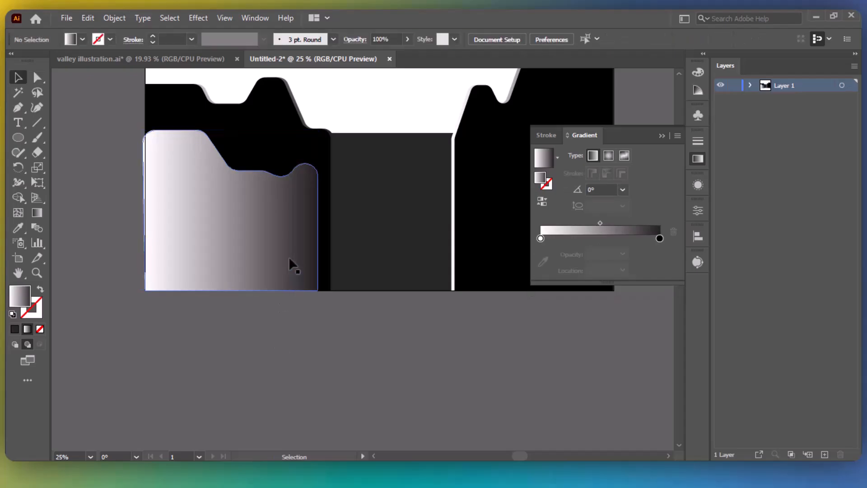
pyautogui.click(287, 255)
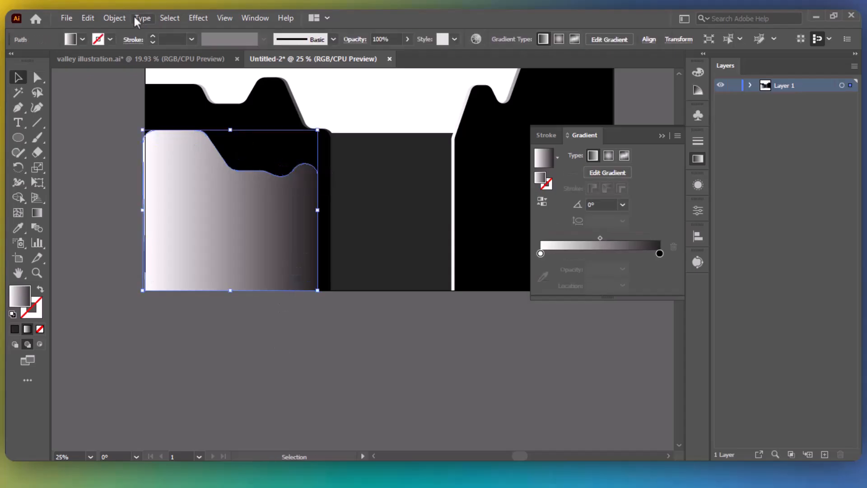
# Paste a copy in front of the gradient shape and fill it solid black 000000.
pyautogui.click(89, 19)
pyautogui.click(136, 108)
pyautogui.click(15, 328)
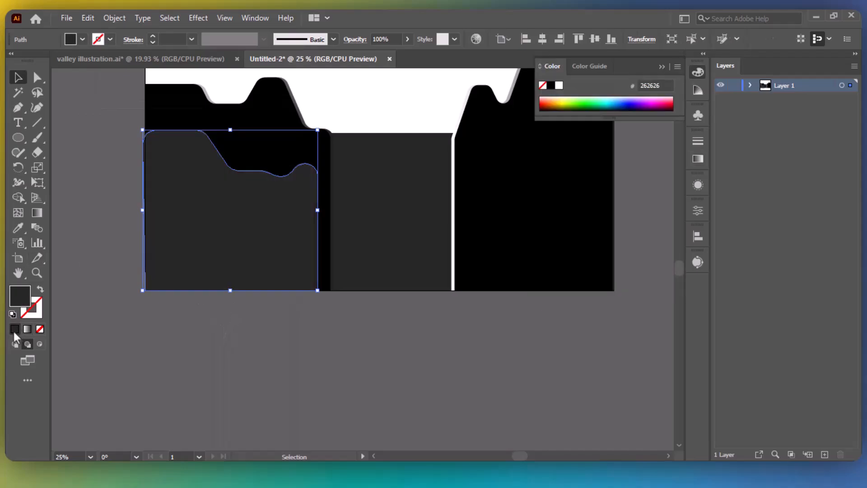
pyautogui.doubleClick(20, 296)
pyautogui.write('000000')
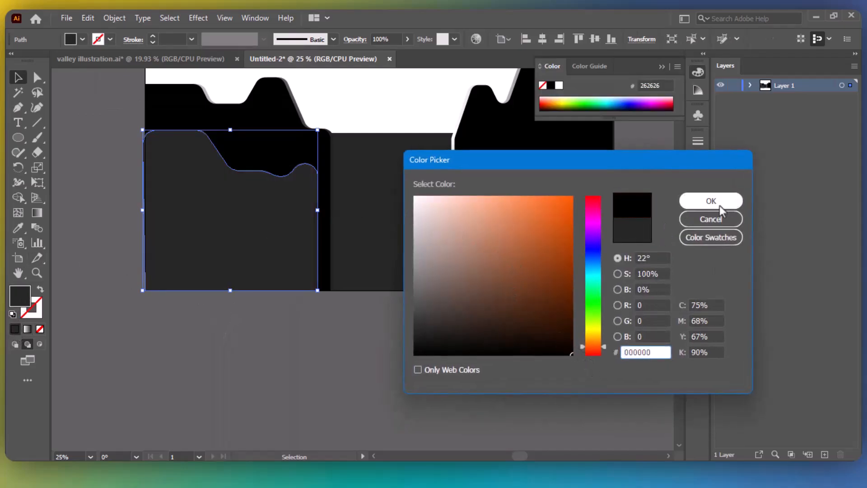
pyautogui.press('Return')
# Nudge the black shape left and pull its right side inward to narrow it.
pyautogui.hotkey('shift', 'Left')
pyautogui.hotkey('shift', 'Left')
pyautogui.hotkey('shift', 'Left')
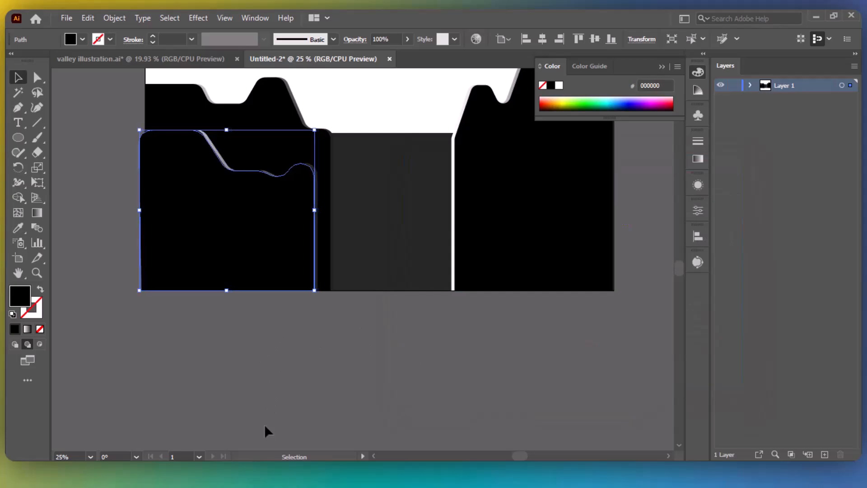
pyautogui.click(266, 414)
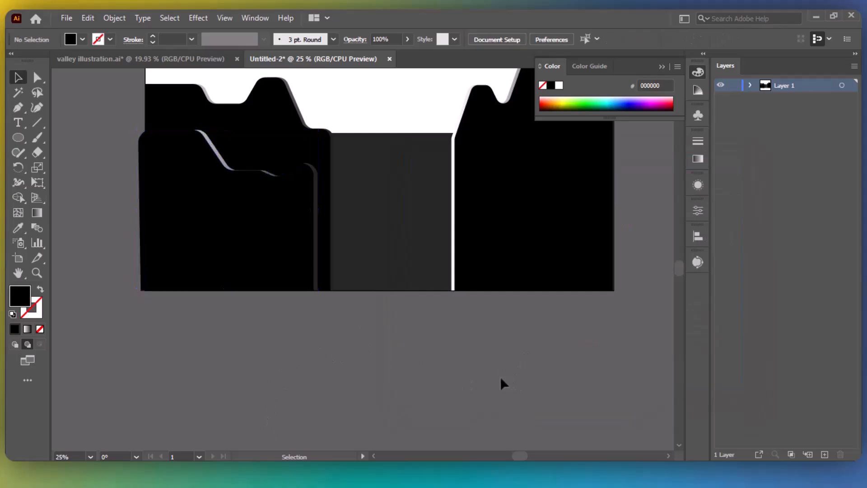
pyautogui.moveTo(427, 382); pyautogui.dragTo(443, 422)
pyautogui.click(271, 302)
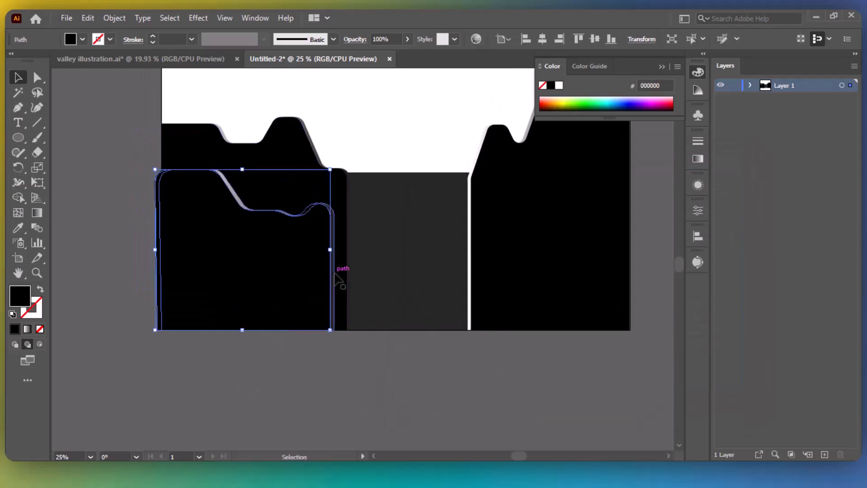
pyautogui.moveTo(330, 249)
pyautogui.mouseDown()
pyautogui.moveTo(349, 249)
pyautogui.moveTo(319, 249)
pyautogui.mouseUp()
pyautogui.click(340, 405)
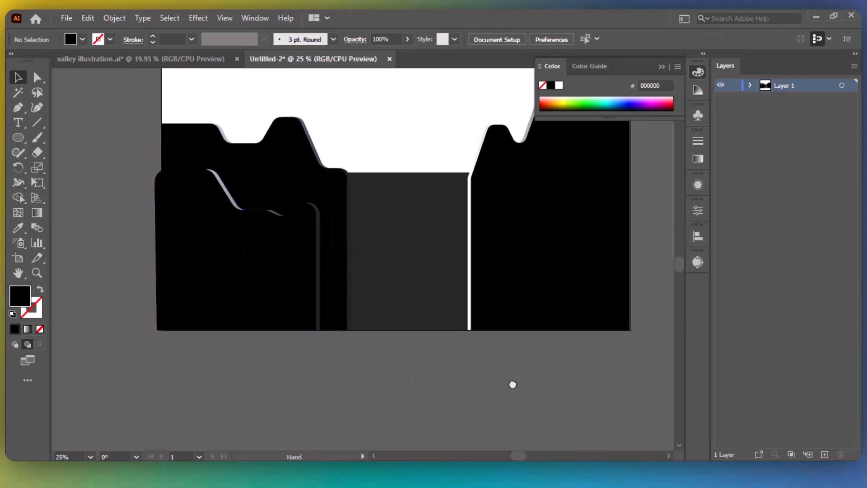
pyautogui.moveTo(513, 383); pyautogui.dragTo(445, 410)
# With the Pen tool, trace the right cliff's stepped ledge outline leftward.
pyautogui.press('p')
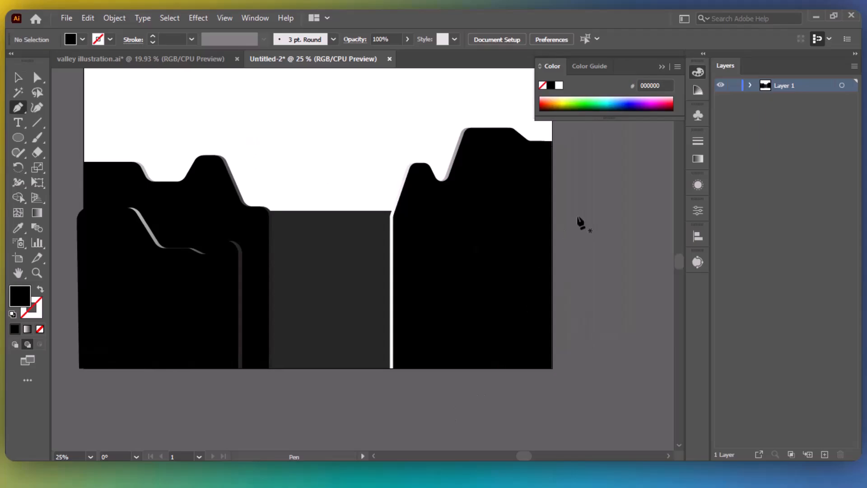
pyautogui.click(551, 187)
pyautogui.click(520, 202)
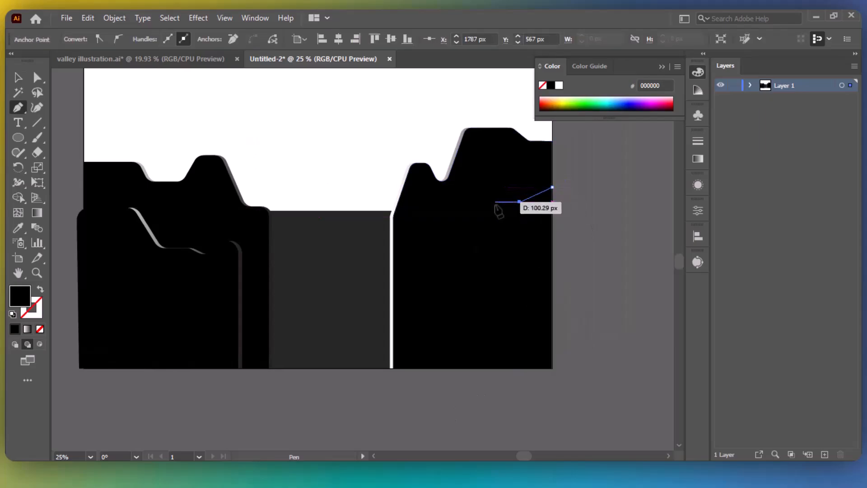
pyautogui.click(496, 201)
pyautogui.click(488, 186)
pyautogui.click(465, 187)
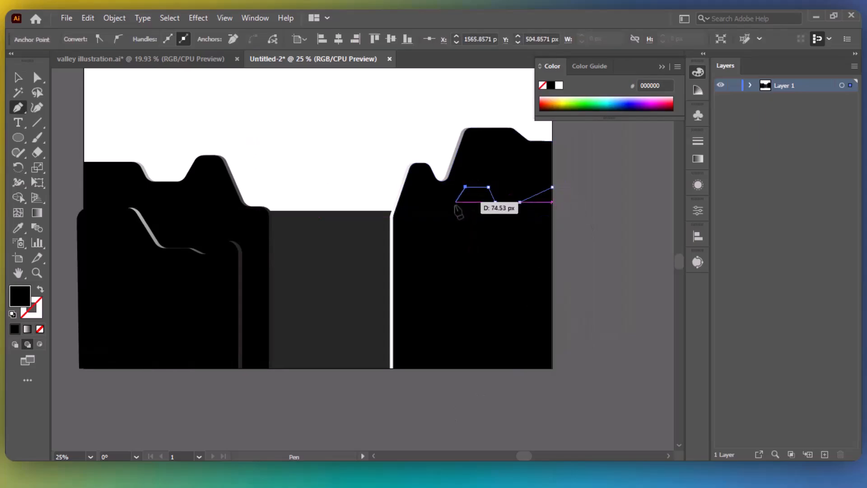
pyautogui.click(451, 216)
pyautogui.click(435, 216)
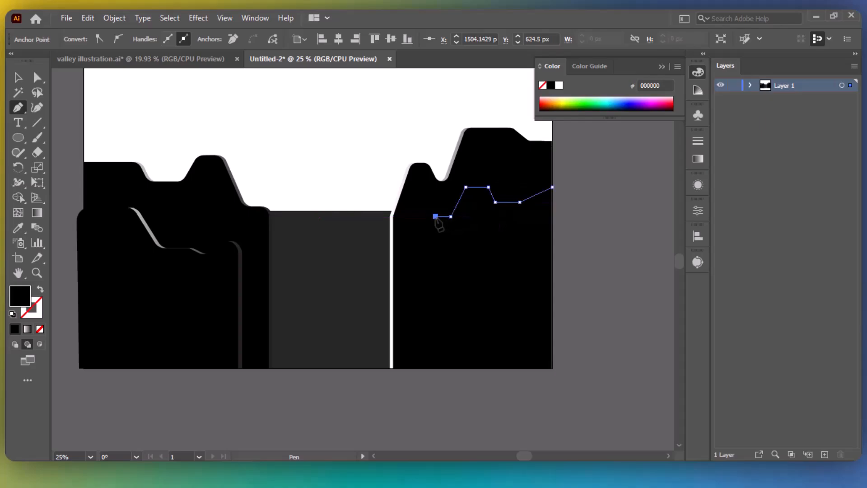
# Carry the outline down to the valley floor and bottom-right corner, closing it at the start.
pyautogui.click(435, 317)
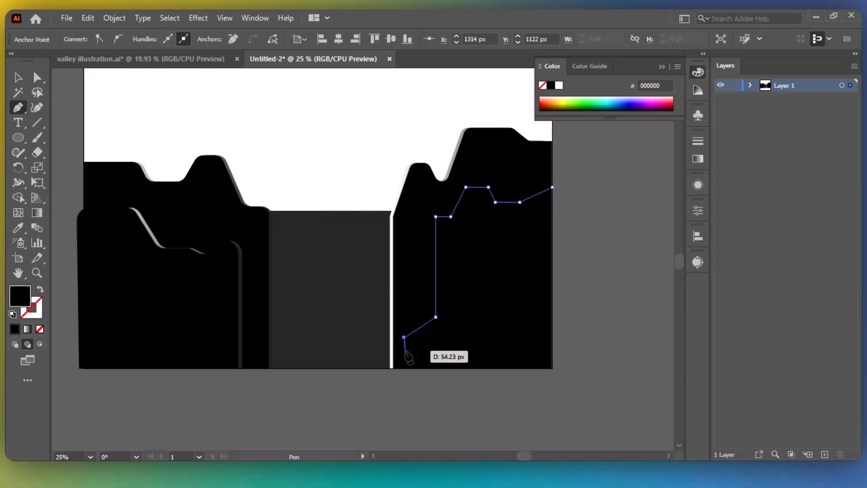
pyautogui.click(404, 351)
pyautogui.click(374, 364)
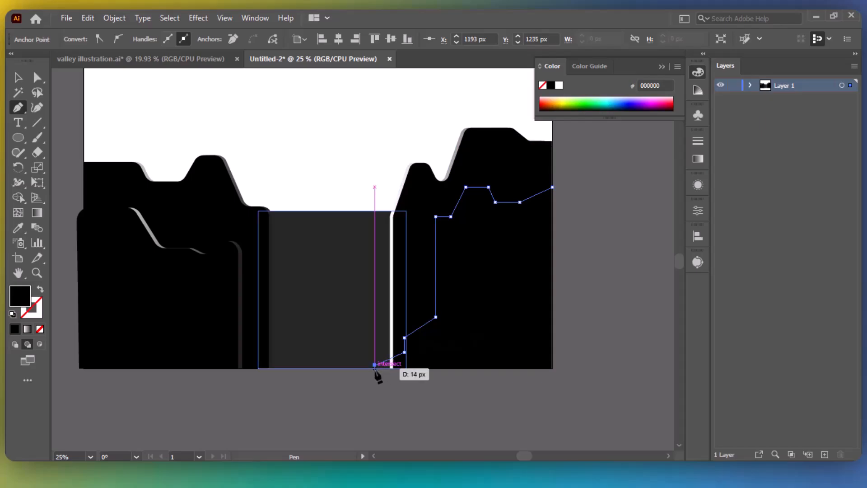
pyautogui.click(552, 368)
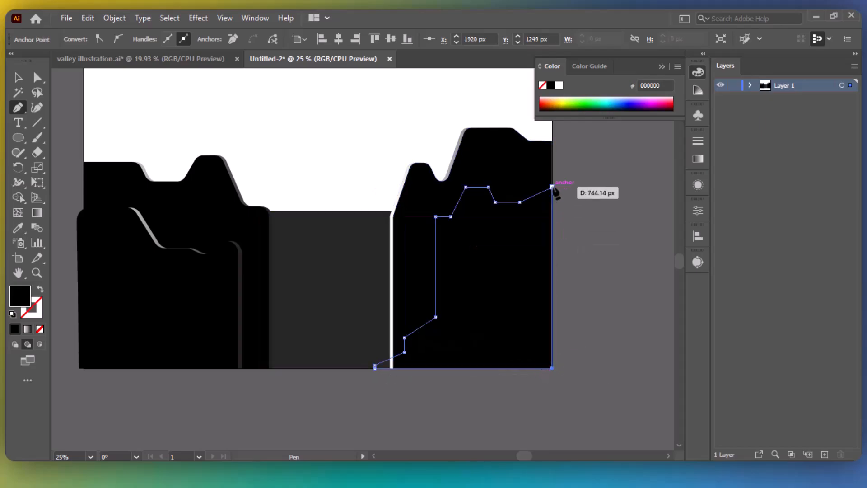
pyautogui.click(552, 186)
pyautogui.scroll(2, 443, 395)
pyautogui.moveTo(399, 370); pyautogui.dragTo(291, 318)
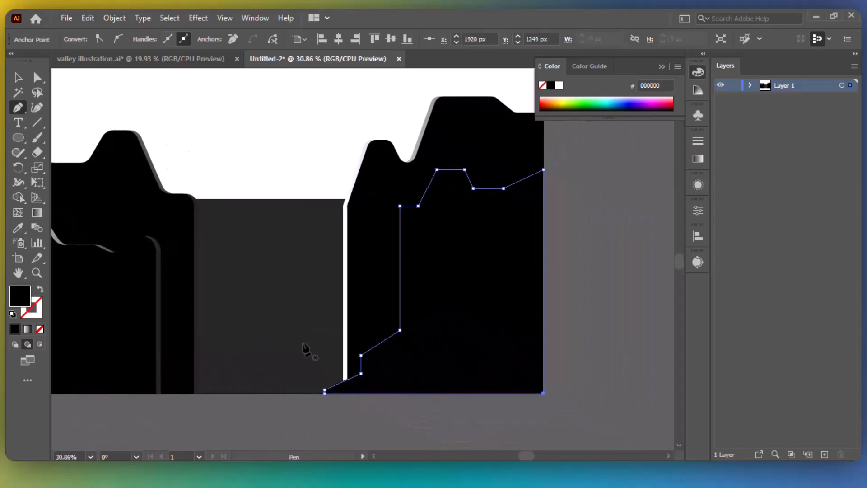
# Round the ledge shape's stepped top corners with live-corner widgets, leaving the bottom sharp.
pyautogui.click(38, 77)
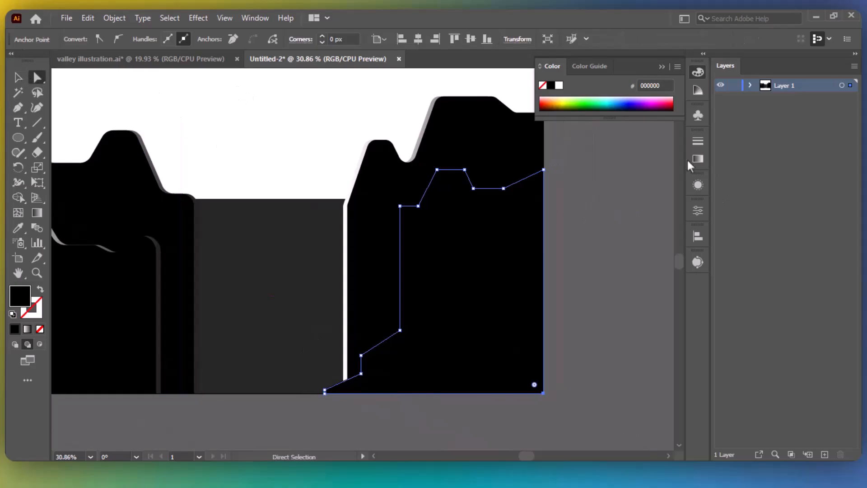
pyautogui.click(522, 271)
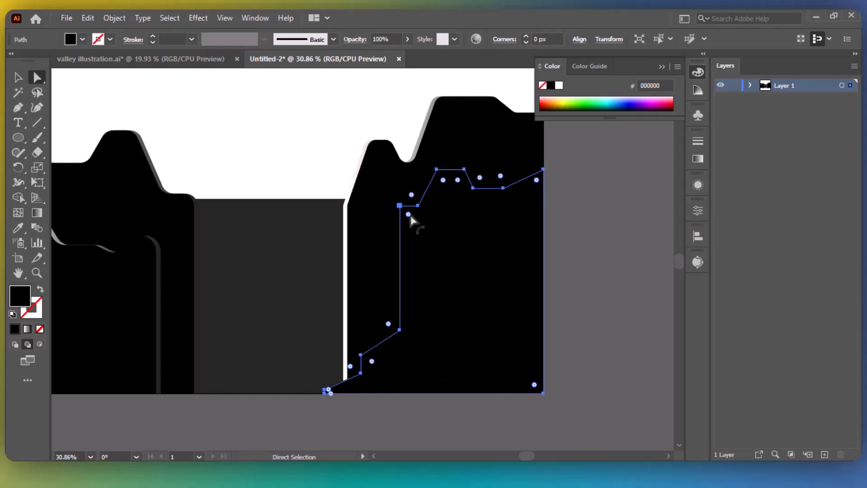
pyautogui.moveTo(410, 218); pyautogui.dragTo(496, 311)
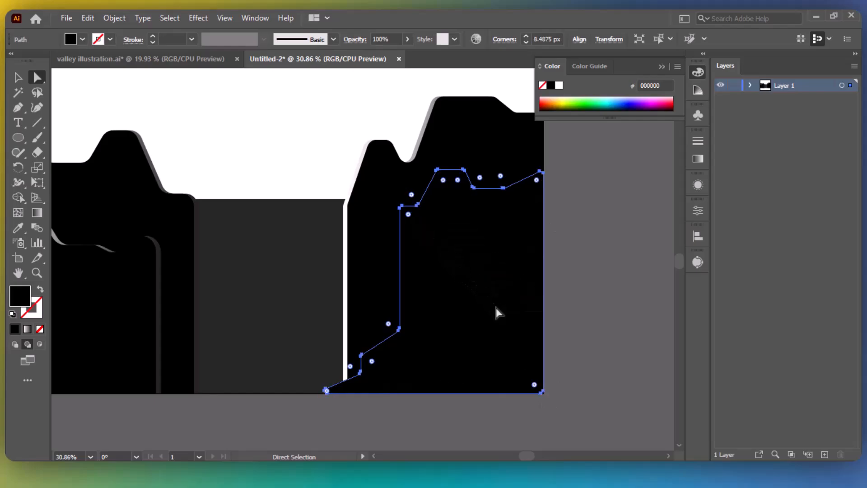
pyautogui.click(587, 233)
pyautogui.click(442, 175)
pyautogui.moveTo(443, 181)
pyautogui.mouseDown()
pyautogui.moveTo(470, 209)
pyautogui.moveTo(446, 184)
pyautogui.moveTo(455, 185)
pyautogui.mouseUp()
pyautogui.moveTo(371, 361); pyautogui.dragTo(381, 371)
pyautogui.click(388, 324)
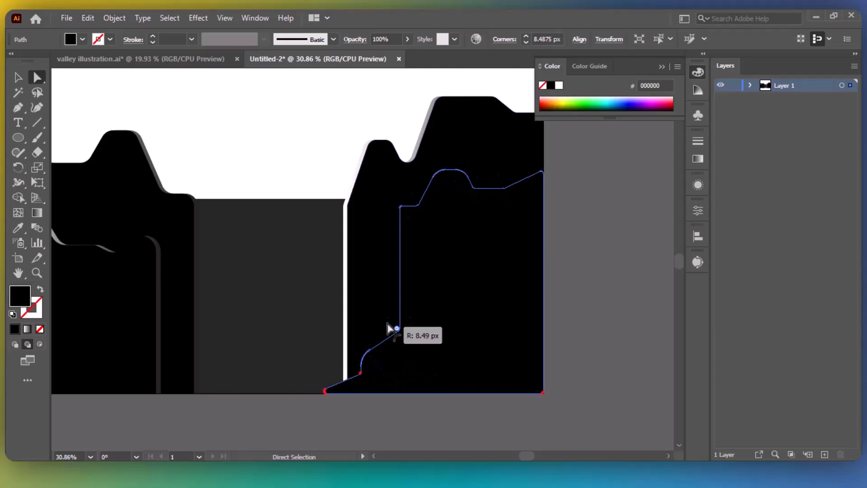
pyautogui.moveTo(388, 324)
pyautogui.mouseDown()
pyautogui.moveTo(379, 322)
pyautogui.moveTo(387, 329)
pyautogui.mouseUp()
pyautogui.moveTo(409, 217); pyautogui.dragTo(413, 223)
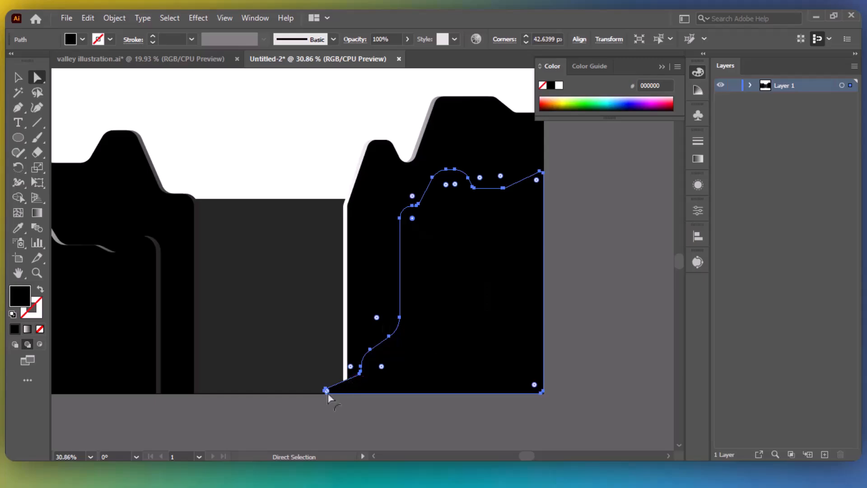
pyautogui.moveTo(327, 391); pyautogui.dragTo(350, 402)
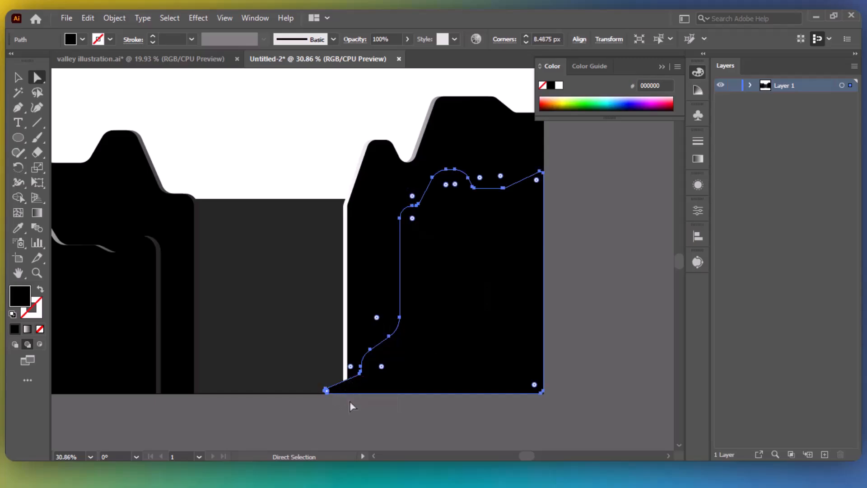
pyautogui.click(390, 435)
# Select the whole ledge shape and copy it.
pyautogui.press('v')
pyautogui.click(481, 257)
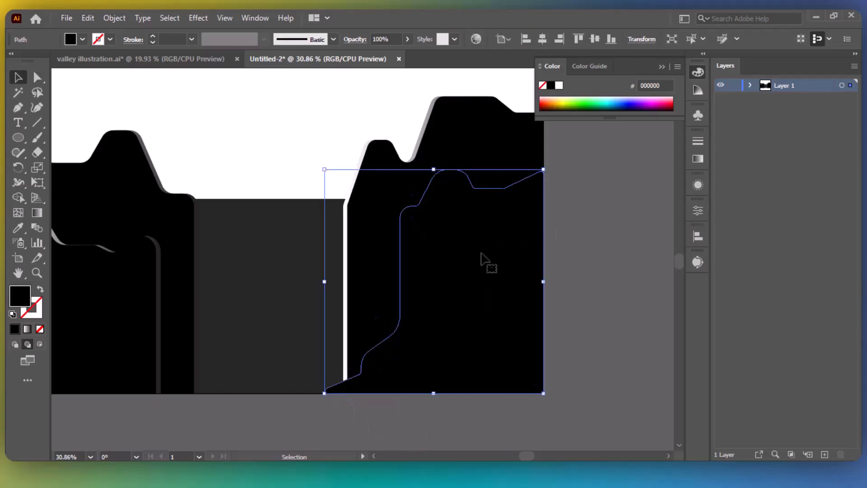
pyautogui.press('a')
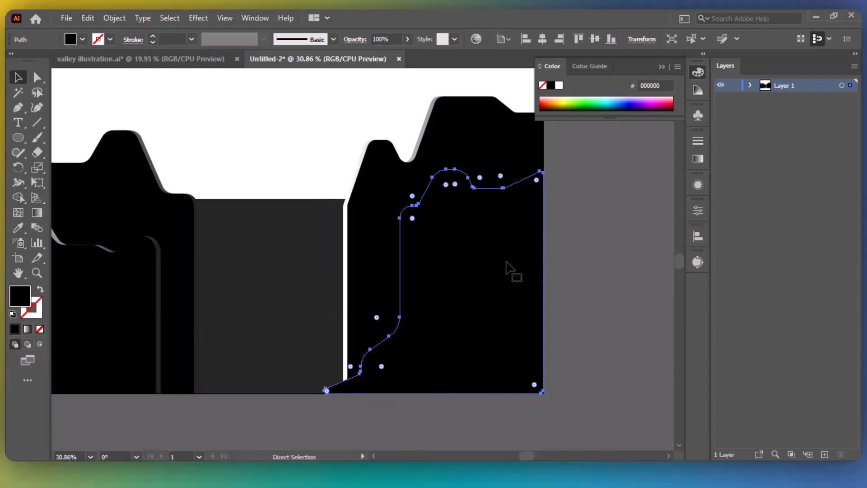
pyautogui.click(88, 18)
# Paste a white-to-black gradient copy in front, then stack the black shape above it.
pyautogui.click(136, 110)
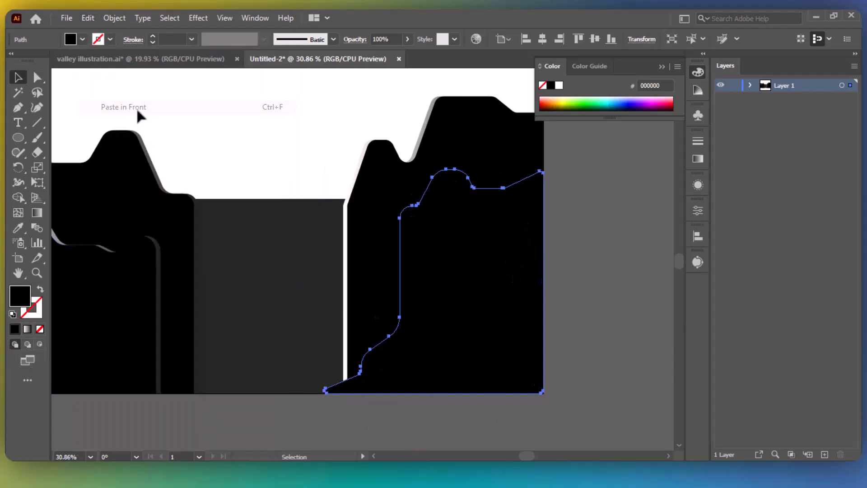
pyautogui.press('v')
pyautogui.click(27, 328)
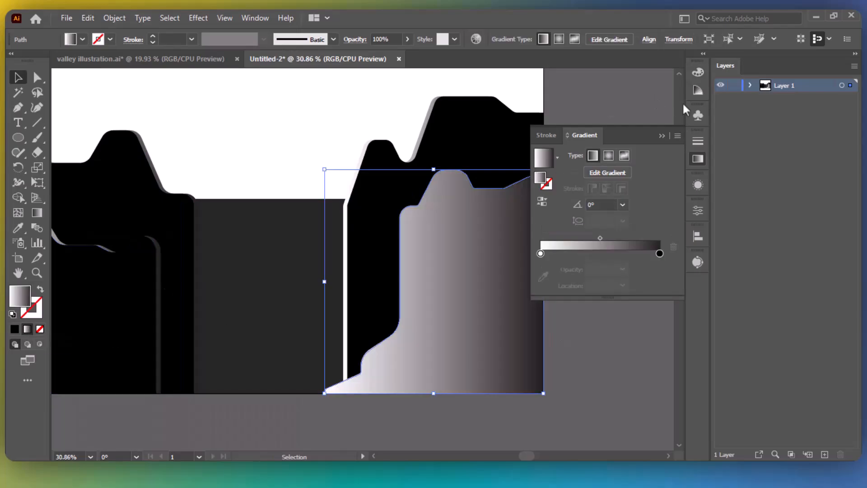
pyautogui.click(662, 136)
pyautogui.click(749, 86)
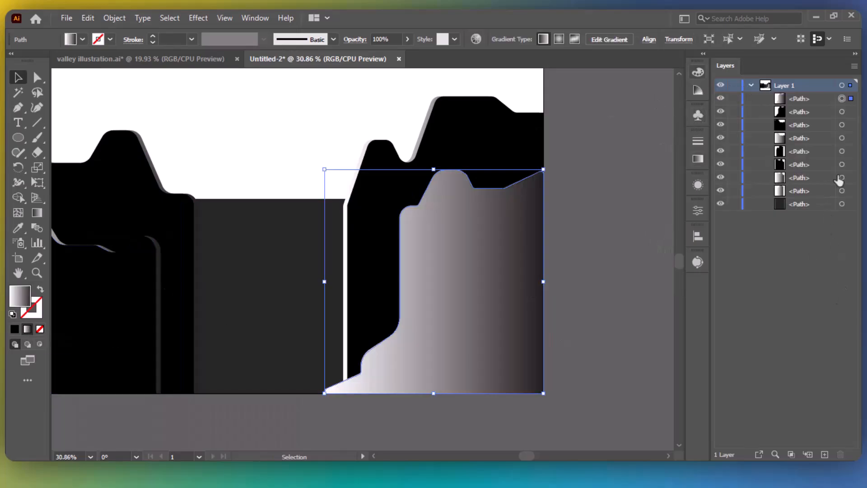
pyautogui.moveTo(826, 119); pyautogui.dragTo(811, 92)
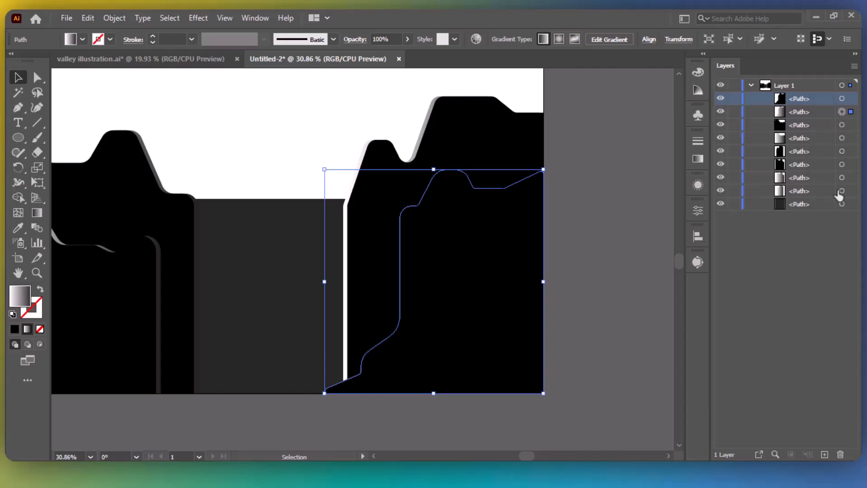
pyautogui.click(643, 231)
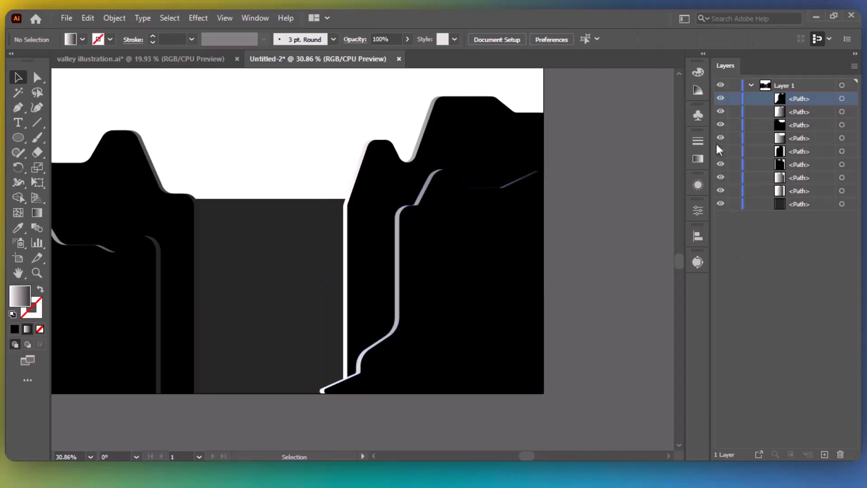
pyautogui.click(855, 53)
# Select all the mountain shapes and move them up about 68 px.
pyautogui.moveTo(664, 245); pyautogui.dragTo(704, 277)
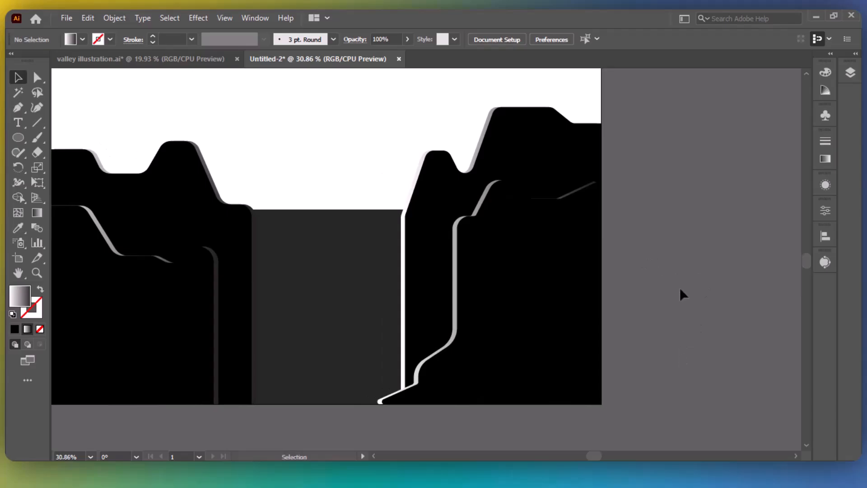
pyautogui.moveTo(681, 294); pyautogui.dragTo(731, 266)
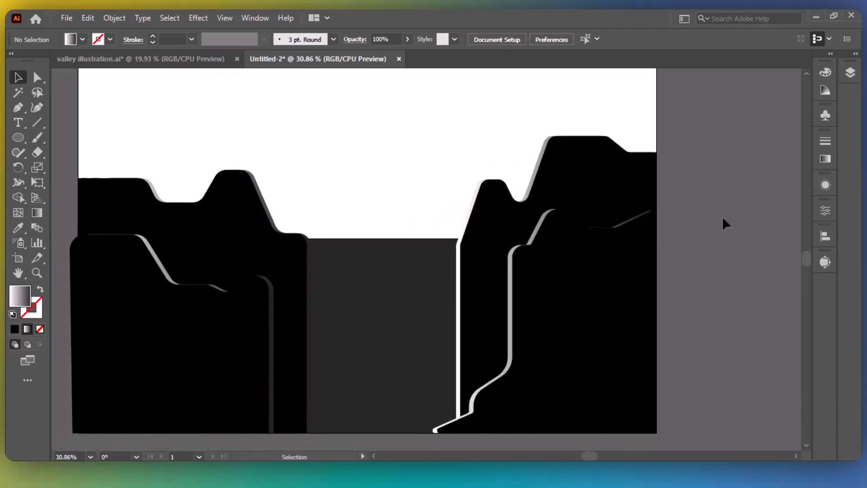
pyautogui.moveTo(722, 219); pyautogui.dragTo(209, 382)
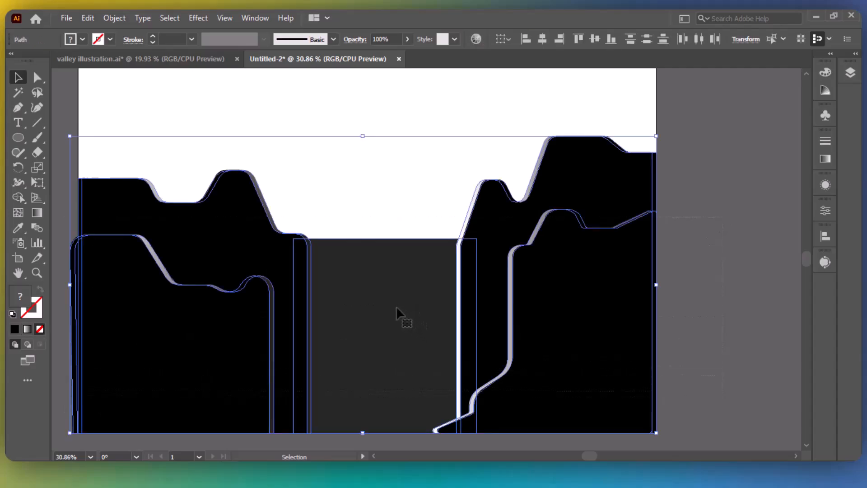
pyautogui.moveTo(396, 306); pyautogui.dragTo(394, 275)
pyautogui.click(704, 240)
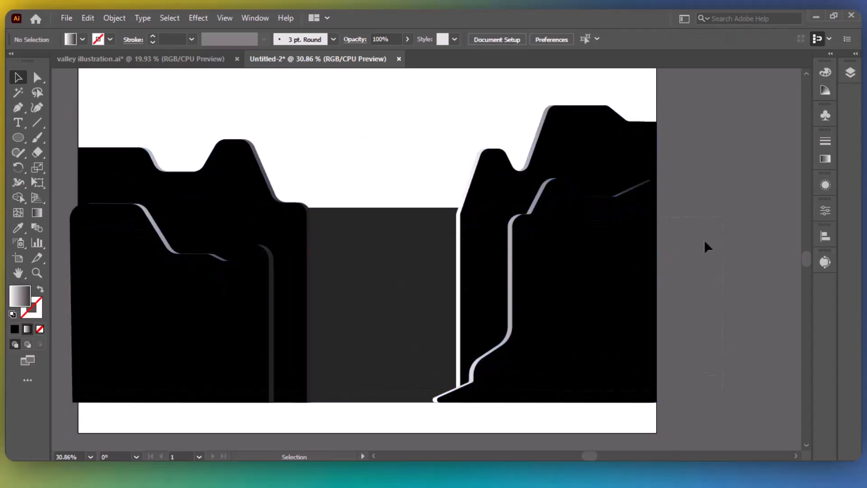
# Start the valley-floor outline across the left cliff's steps down to the artboard's bottom edge.
pyautogui.click(18, 108)
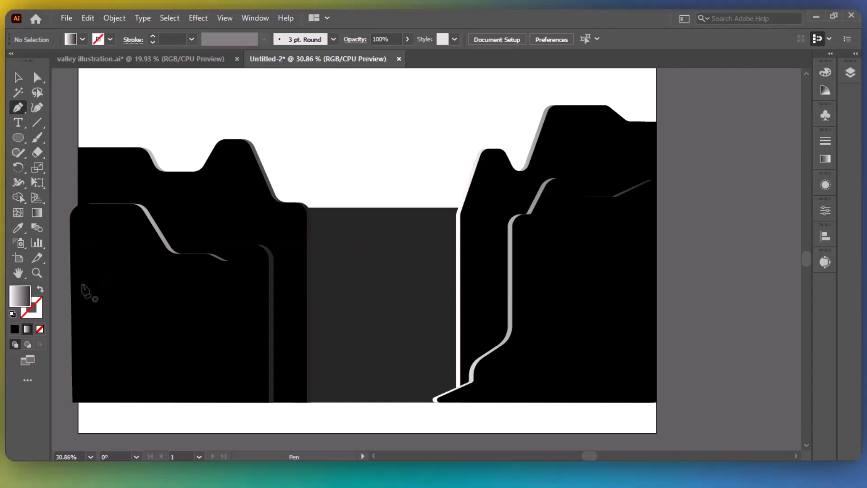
pyautogui.click(62, 295)
pyautogui.click(128, 296)
pyautogui.click(160, 342)
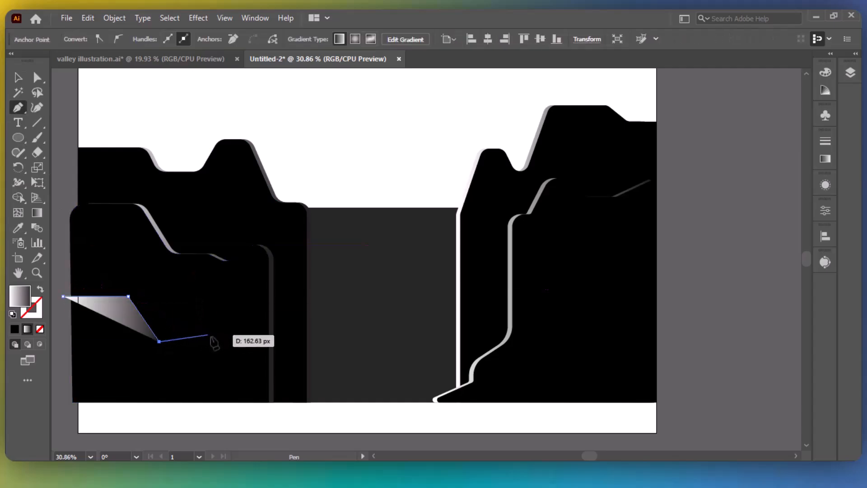
pyautogui.click(224, 341)
pyautogui.click(232, 323)
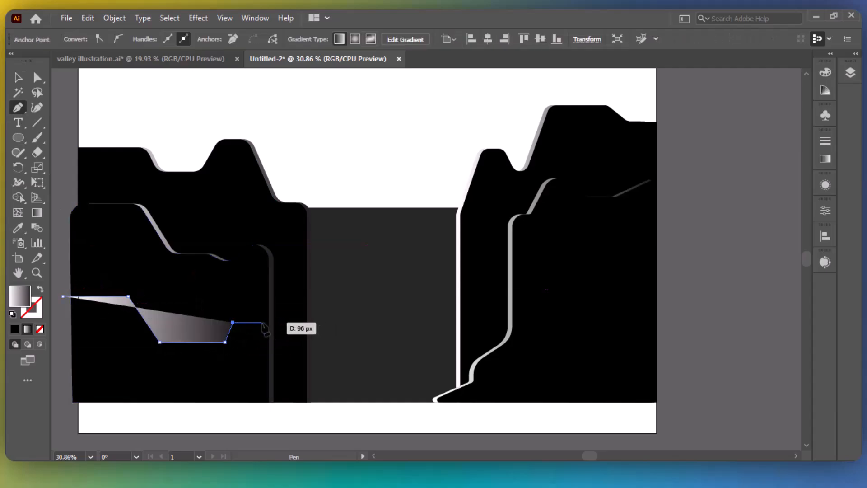
pyautogui.click(286, 324)
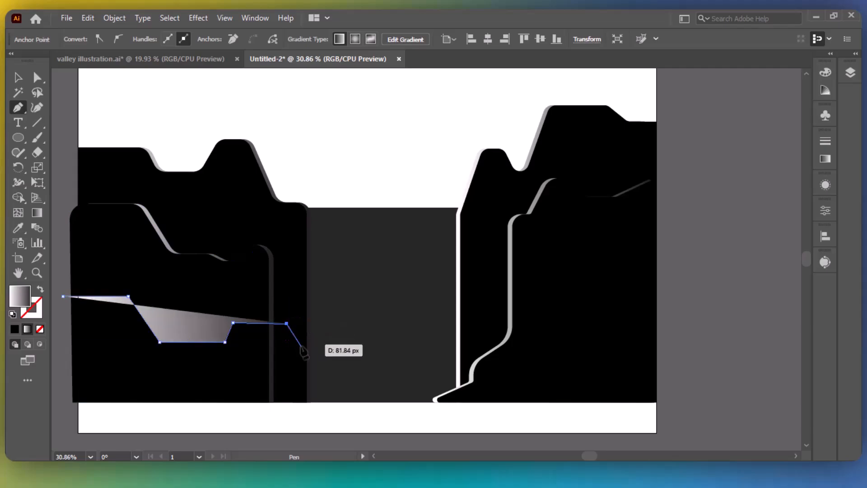
pyautogui.click(338, 405)
pyautogui.hotkey('ctrl', 'z')
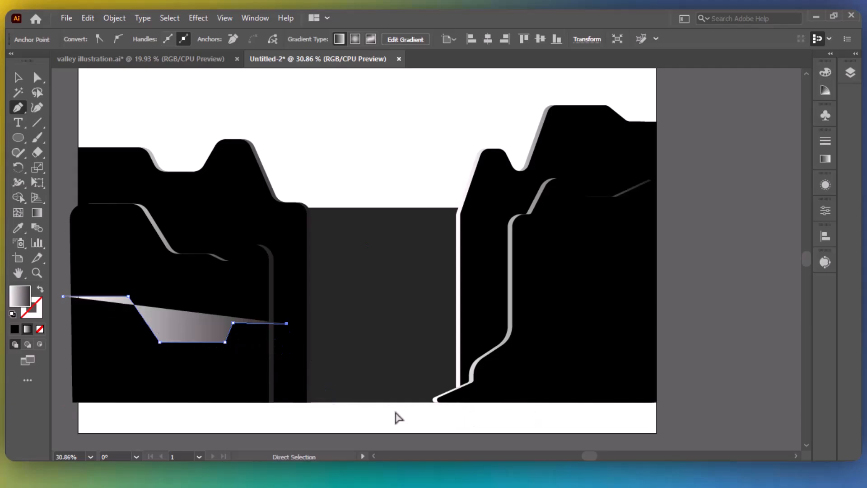
pyautogui.click(335, 401)
# Continue the outline along the valley floor and the small right ledge.
pyautogui.click(477, 402)
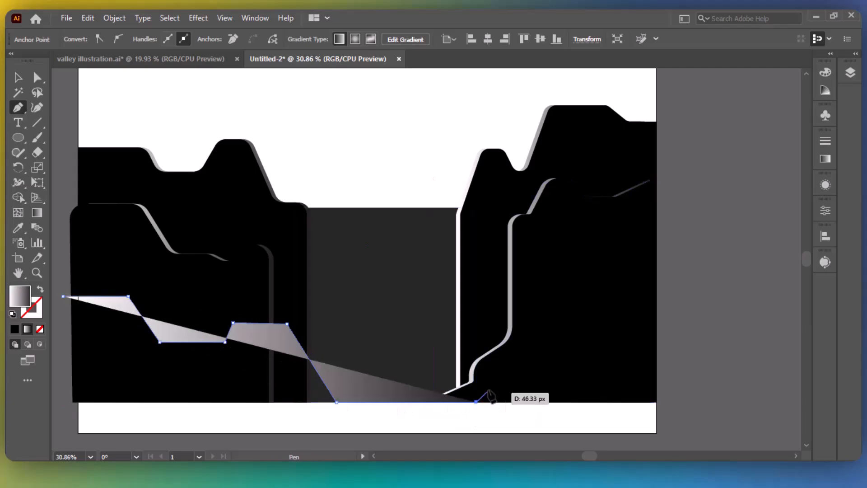
pyautogui.click(493, 378)
pyautogui.hotkey('ctrl', 'z')
pyautogui.click(529, 377)
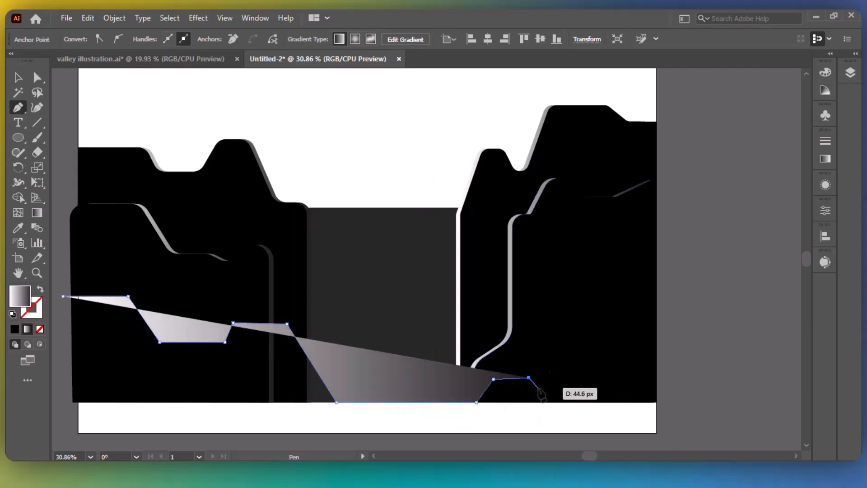
pyautogui.hotkey('ctrl', 'z')
pyautogui.click(527, 379)
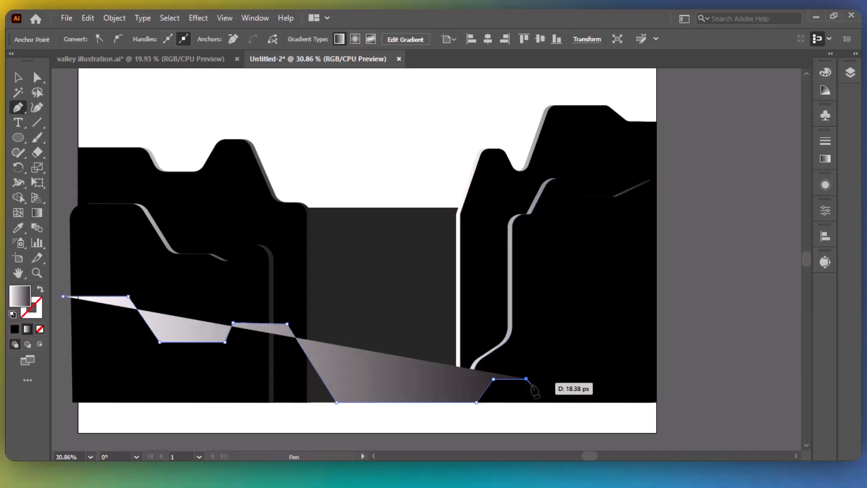
pyautogui.click(534, 390)
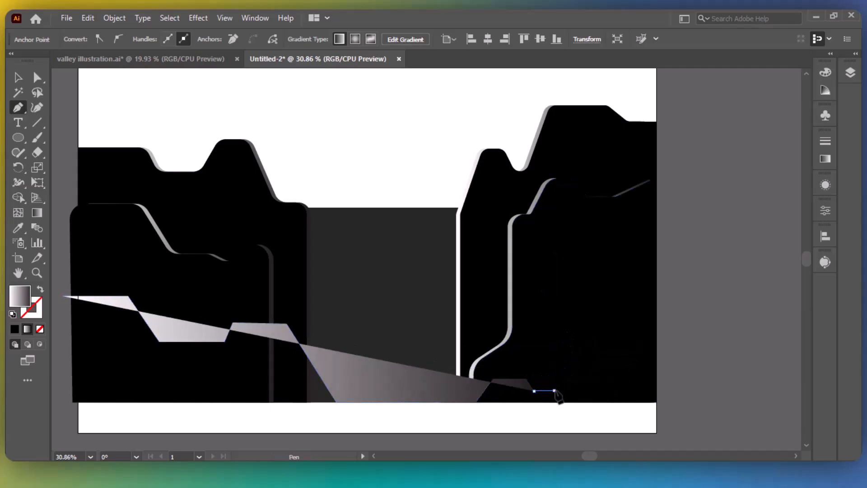
pyautogui.click(555, 389)
# Run the outline up the right slope, then close it via the bottom corners.
pyautogui.click(573, 290)
pyautogui.click(628, 290)
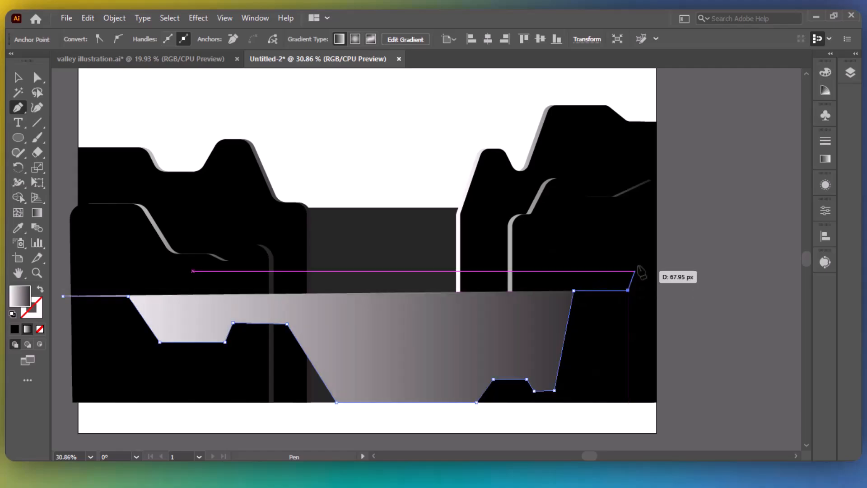
pyautogui.click(642, 256)
pyautogui.click(656, 257)
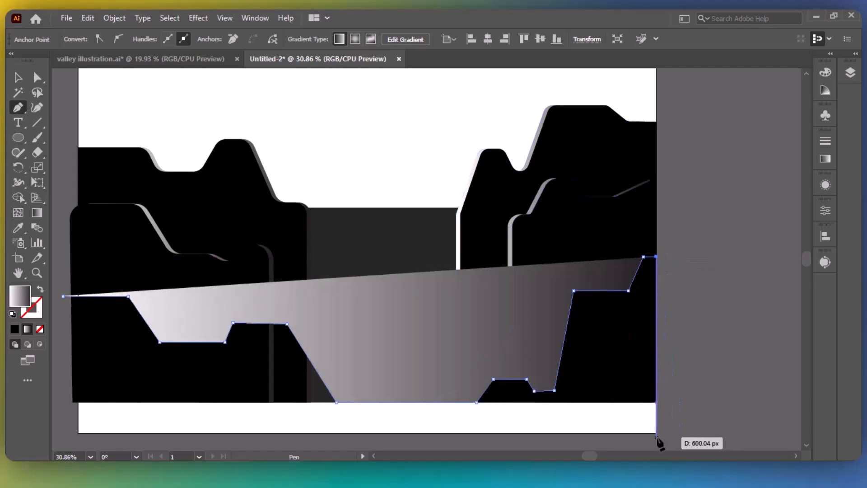
pyautogui.click(656, 433)
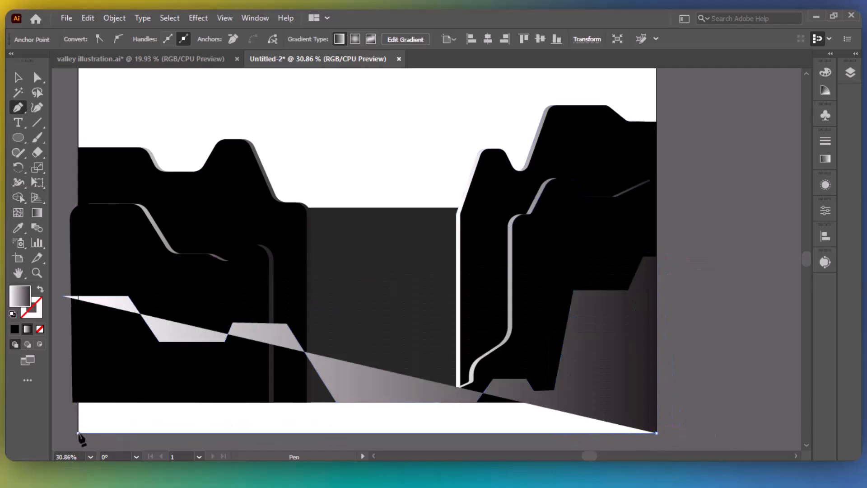
pyautogui.click(78, 433)
pyautogui.click(63, 296)
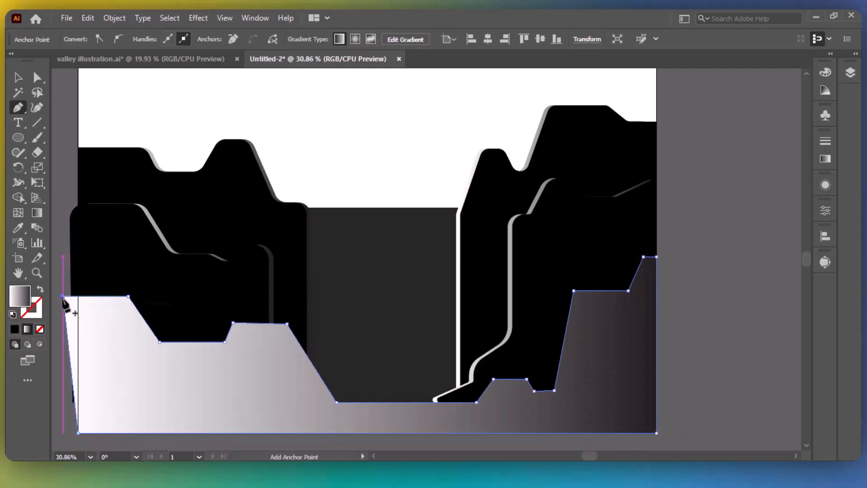
# Move the starting anchor onto the artboard's left edge and reselect the gradient ground shape.
pyautogui.press('a')
pyautogui.moveTo(64, 298); pyautogui.dragTo(75, 298)
pyautogui.press('v')
pyautogui.click(711, 284)
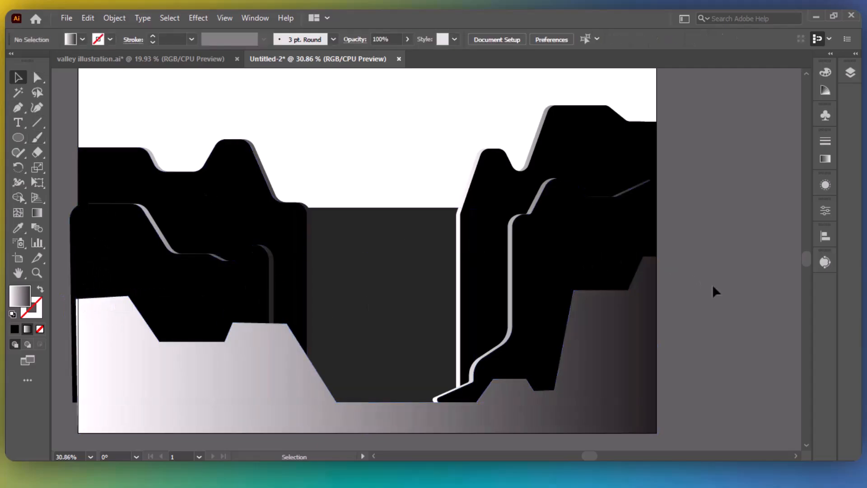
pyautogui.click(636, 341)
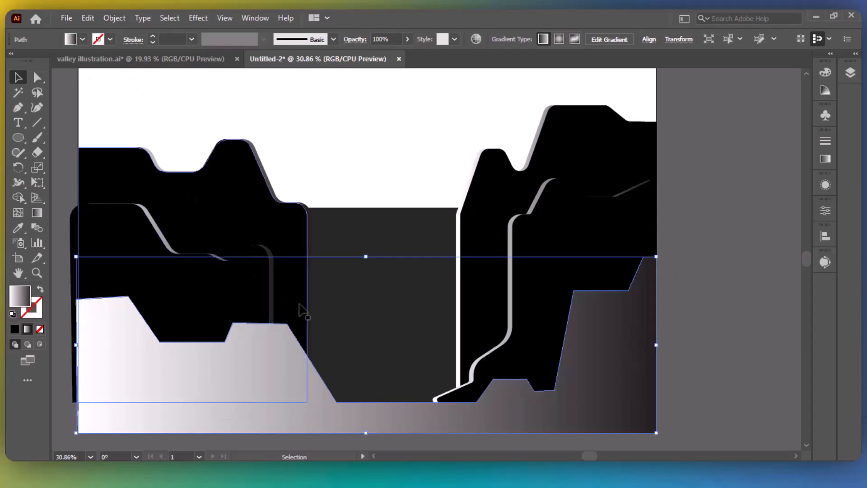
# Round the ground shape's stepped top corners, resetting the bottom-left and bottom-right corners to sharp.
pyautogui.press('a')
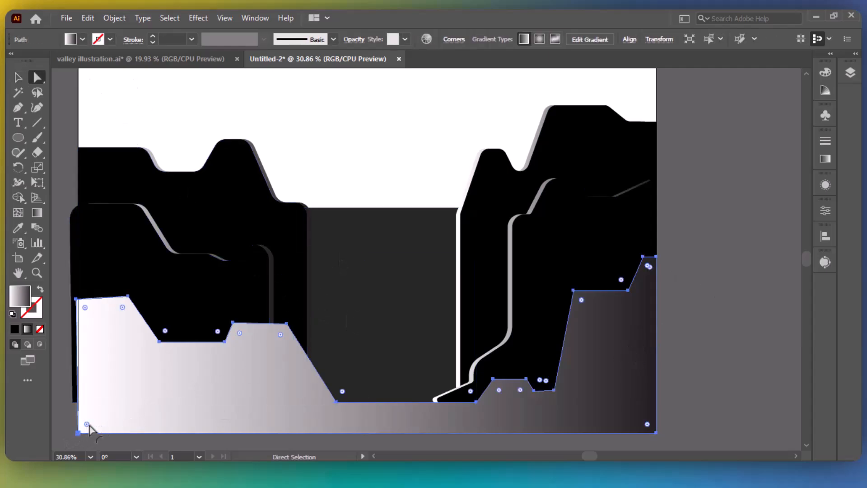
pyautogui.moveTo(583, 300); pyautogui.dragTo(605, 323)
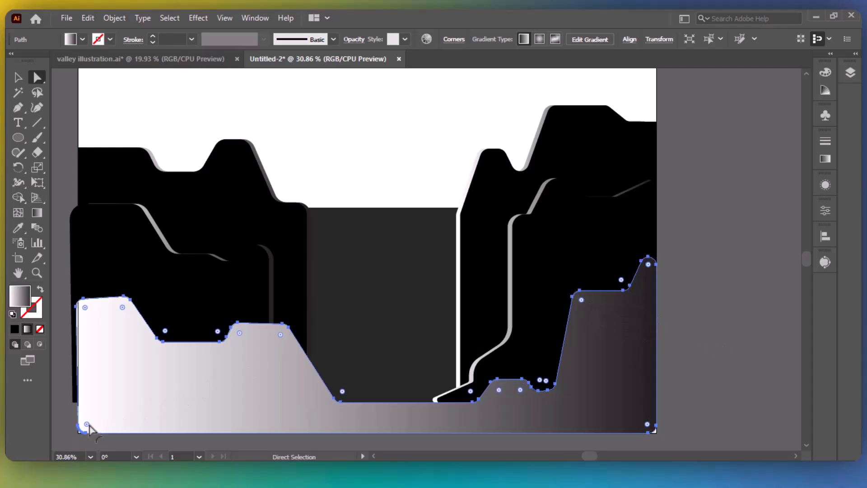
pyautogui.moveTo(85, 428); pyautogui.dragTo(80, 431)
pyautogui.moveTo(648, 425); pyautogui.dragTo(664, 441)
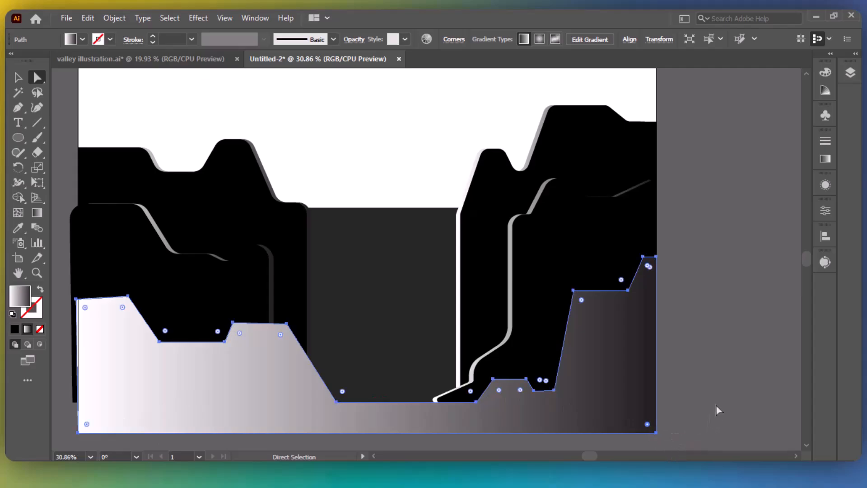
pyautogui.moveTo(582, 304); pyautogui.dragTo(663, 343)
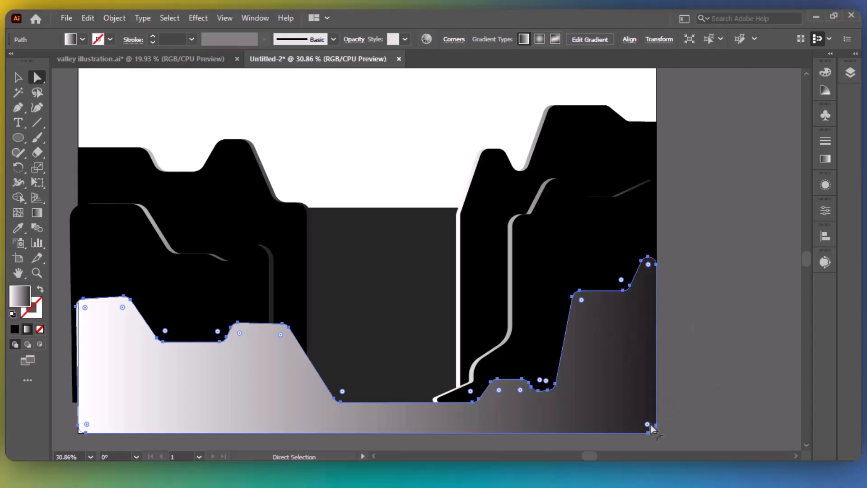
pyautogui.moveTo(647, 425); pyautogui.dragTo(665, 441)
pyautogui.moveTo(88, 426); pyautogui.dragTo(81, 438)
pyautogui.press('v')
pyautogui.click(723, 362)
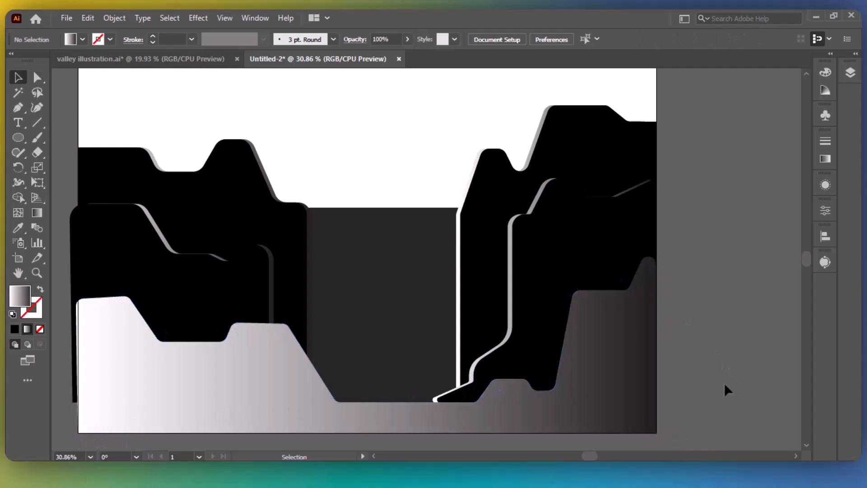
pyautogui.click(612, 380)
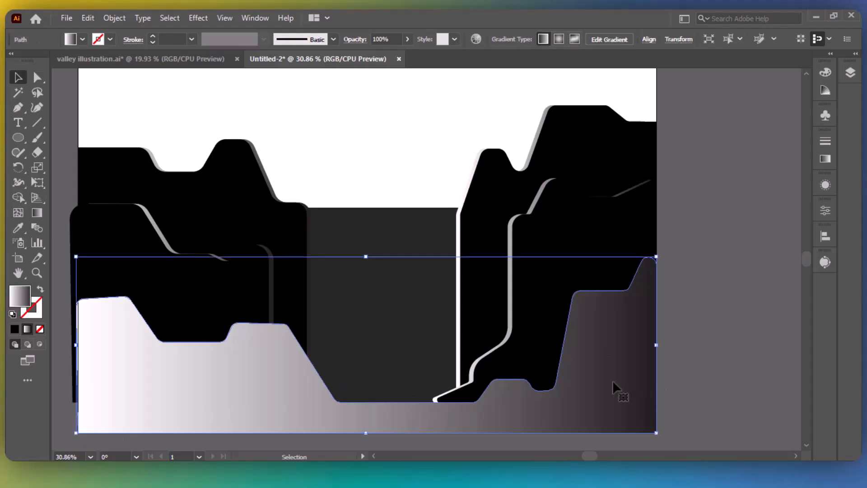
# Paste a copy of the valley shape in front and fill it black.
pyautogui.press('a')
pyautogui.click(88, 17)
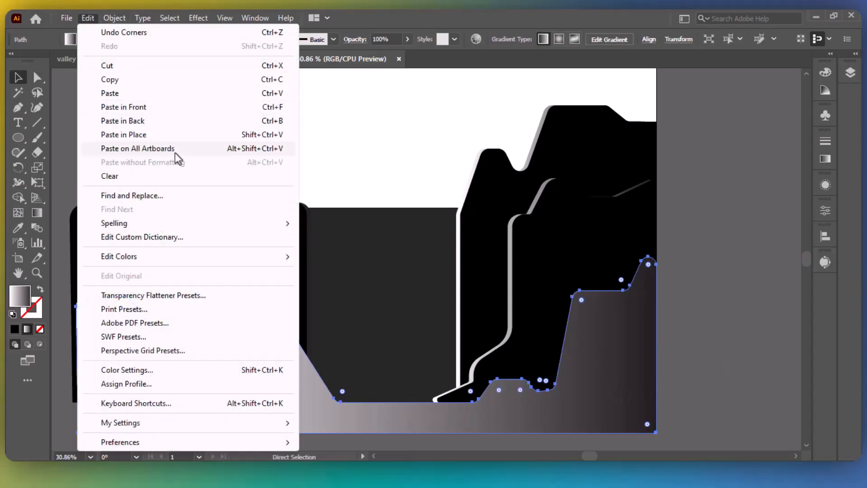
pyautogui.click(124, 107)
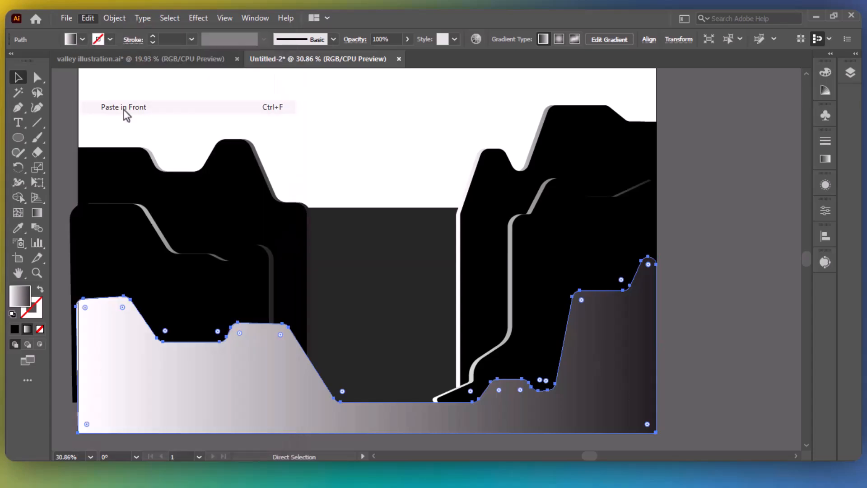
pyautogui.click(13, 329)
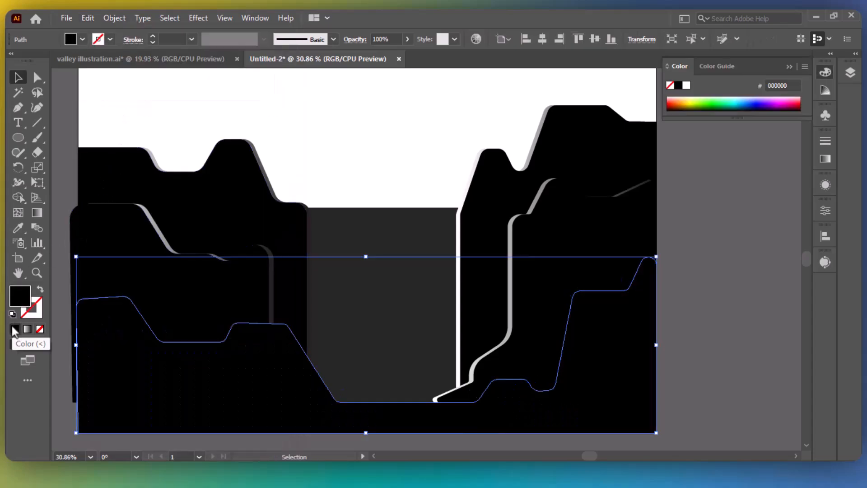
pyautogui.click(850, 72)
pyautogui.click(661, 67)
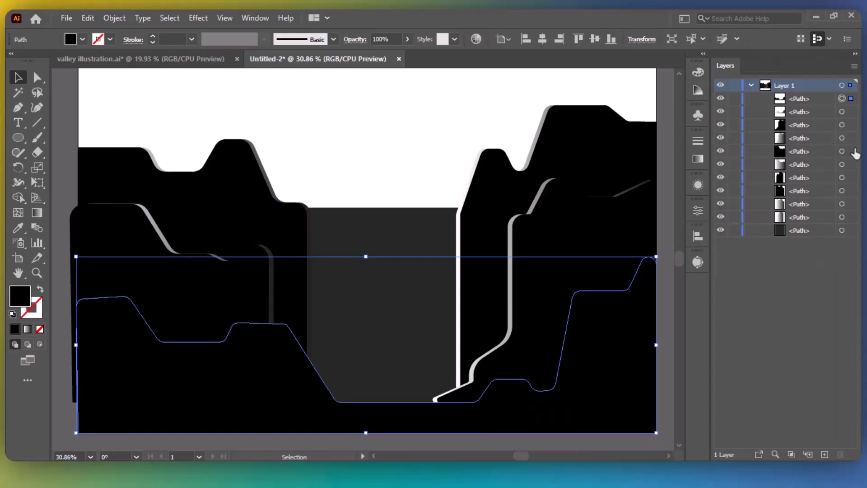
# Nudge the gradient original two steps right and up so a light rim shows.
pyautogui.click(842, 113)
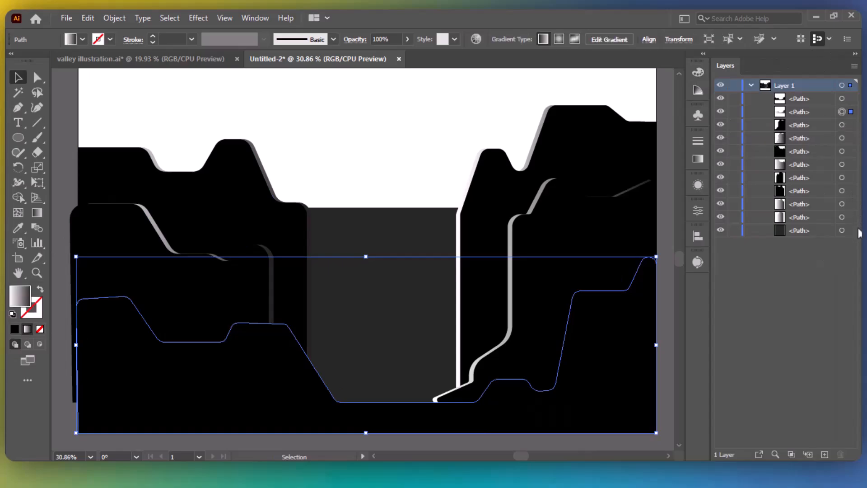
pyautogui.press('Right')
pyautogui.press('Right')
pyautogui.press('Right')
pyautogui.press('Up')
pyautogui.press('Up')
pyautogui.press('Up')
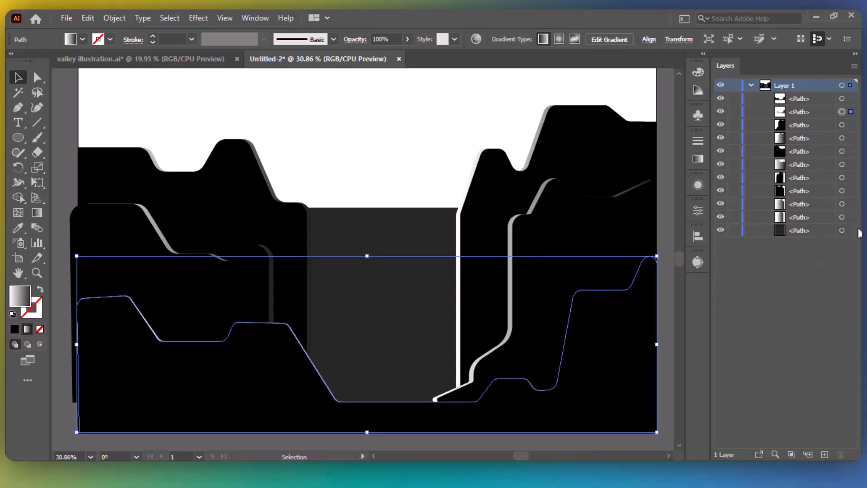
pyautogui.press('Right')
pyautogui.press('Right')
pyautogui.press('Right')
pyautogui.press('Up')
pyautogui.press('Up')
pyautogui.press('Up')
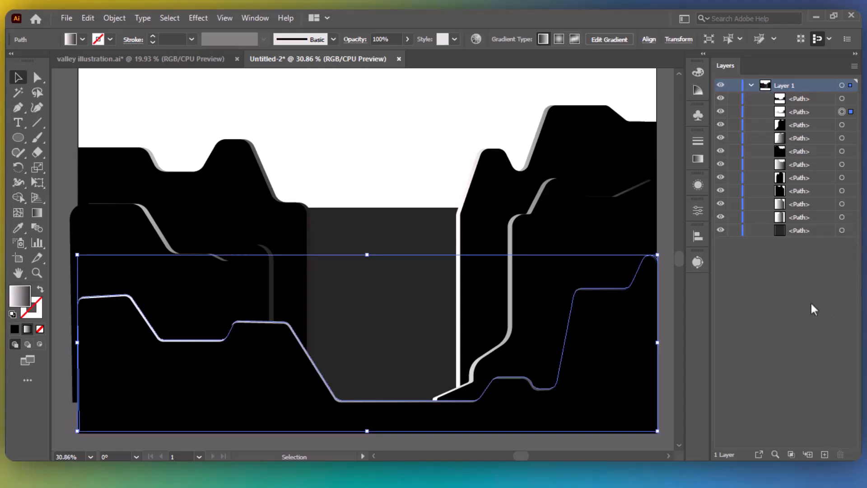
pyautogui.click(667, 299)
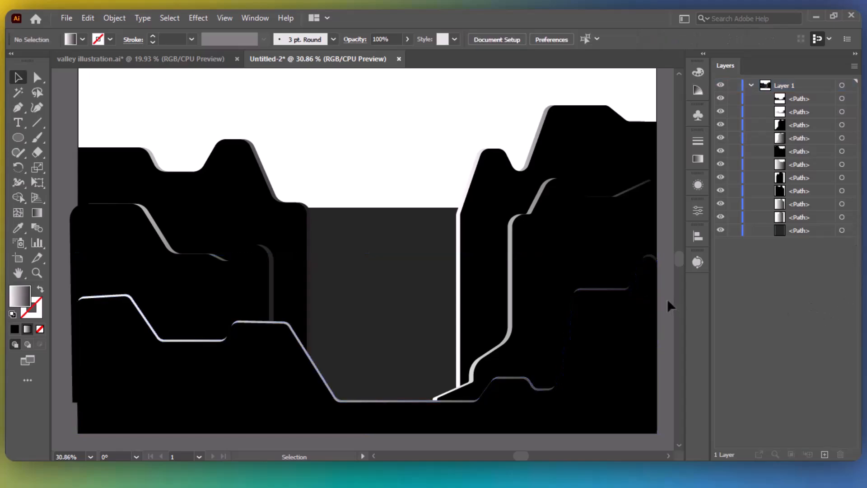
pyautogui.click(854, 54)
pyautogui.moveTo(710, 219); pyautogui.dragTo(748, 245)
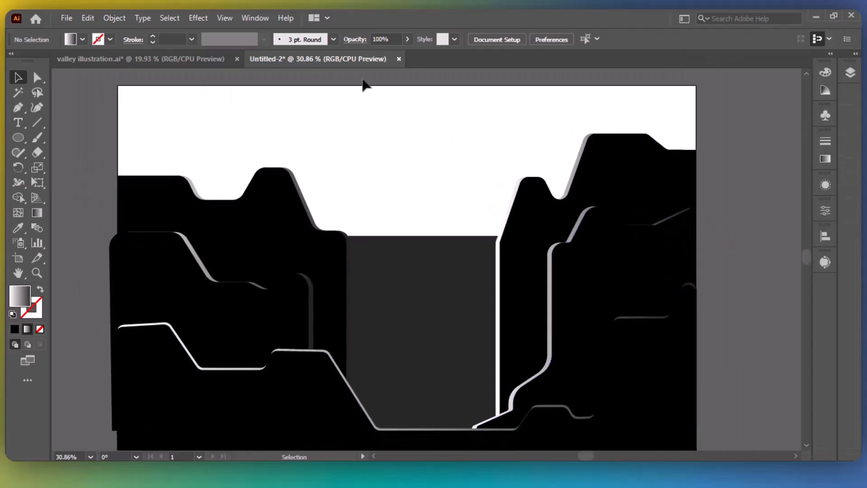
# Draw a full-artboard rectangle behind the artwork and extend its bottom edge slightly.
pyautogui.click(14, 144)
pyautogui.click(60, 138)
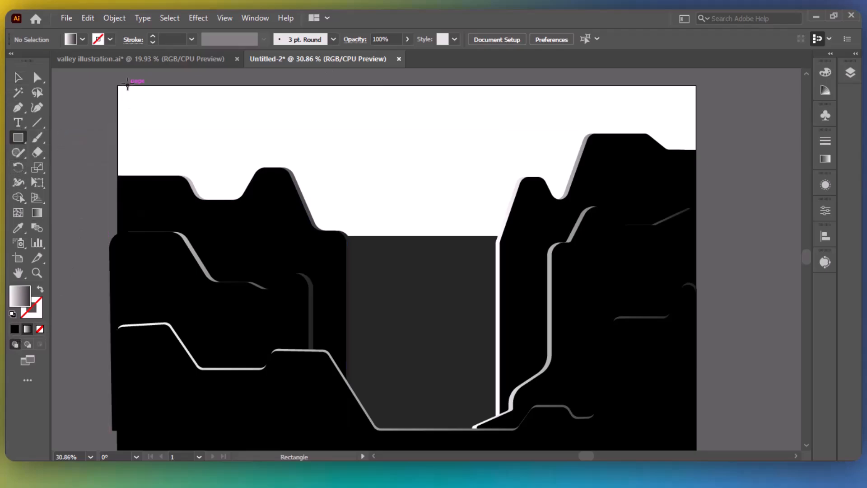
pyautogui.click(27, 345)
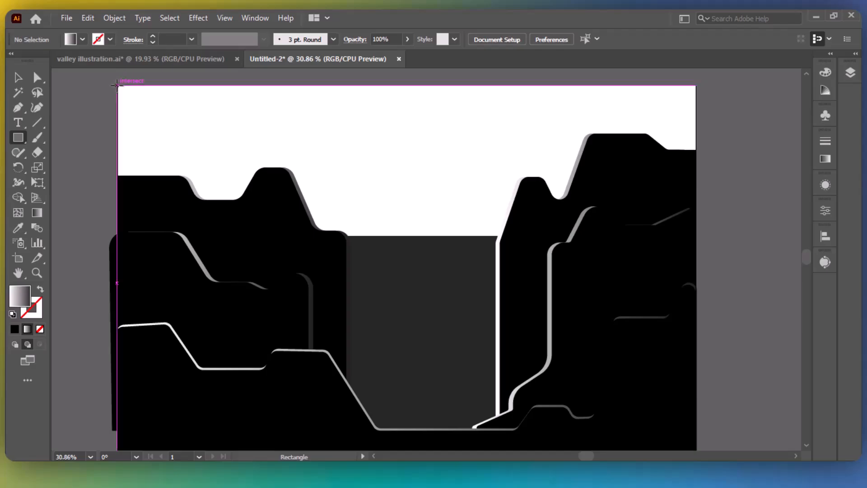
pyautogui.moveTo(117, 85); pyautogui.dragTo(637, 389)
pyautogui.click(19, 78)
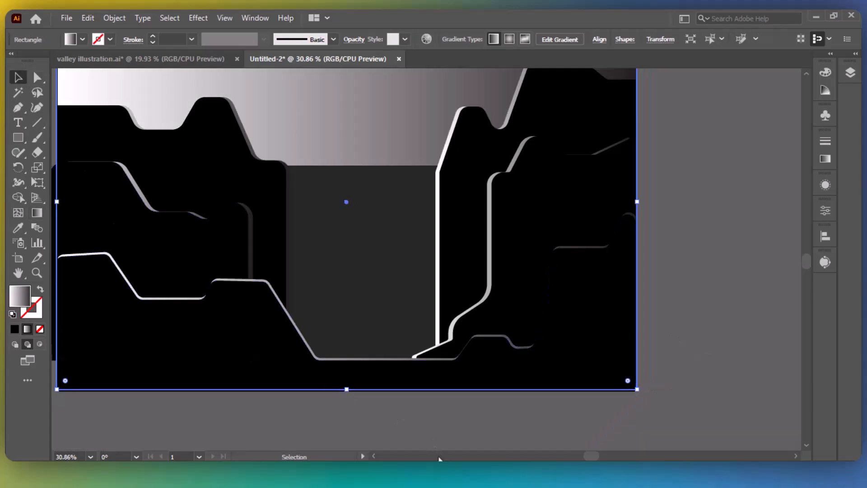
pyautogui.moveTo(347, 389)
pyautogui.mouseDown()
pyautogui.moveTo(347, 399)
pyautogui.moveTo(347, 392)
pyautogui.mouseUp()
pyautogui.click(717, 296)
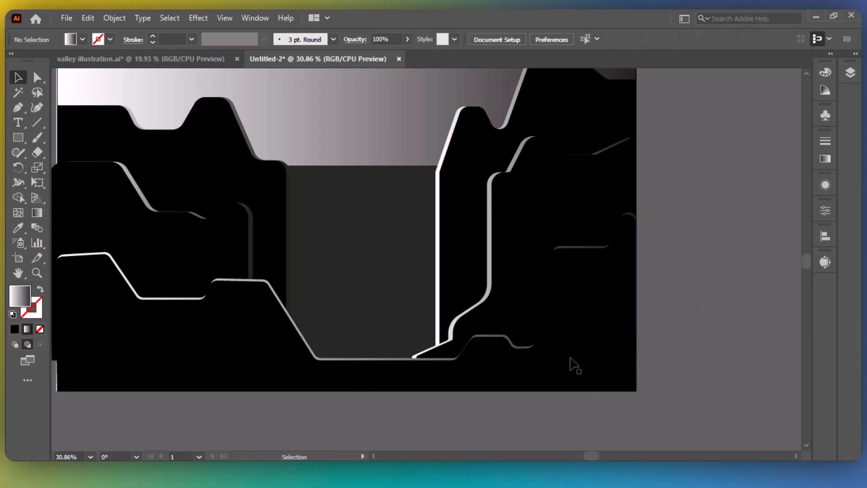
# Select the sky rectangle and bring up its gradient settings.
pyautogui.click(577, 366)
pyautogui.click(723, 255)
pyautogui.moveTo(716, 216); pyautogui.dragTo(793, 343)
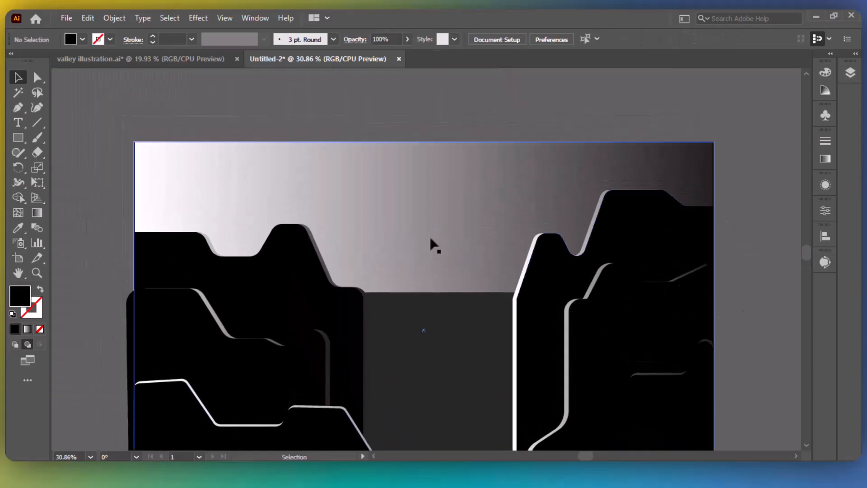
pyautogui.click(431, 238)
pyautogui.click(825, 158)
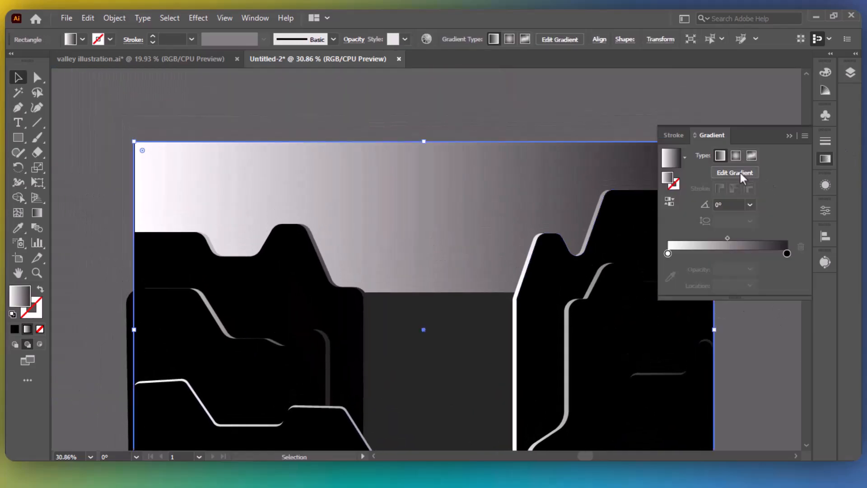
# Make the sky gradient radial with a deep orange centre stop.
pyautogui.click(736, 155)
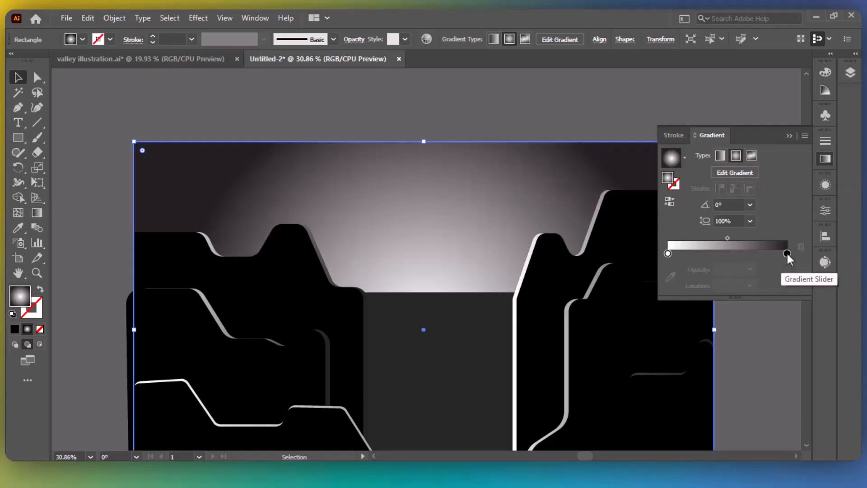
pyautogui.doubleClick(668, 253)
pyautogui.click(625, 320)
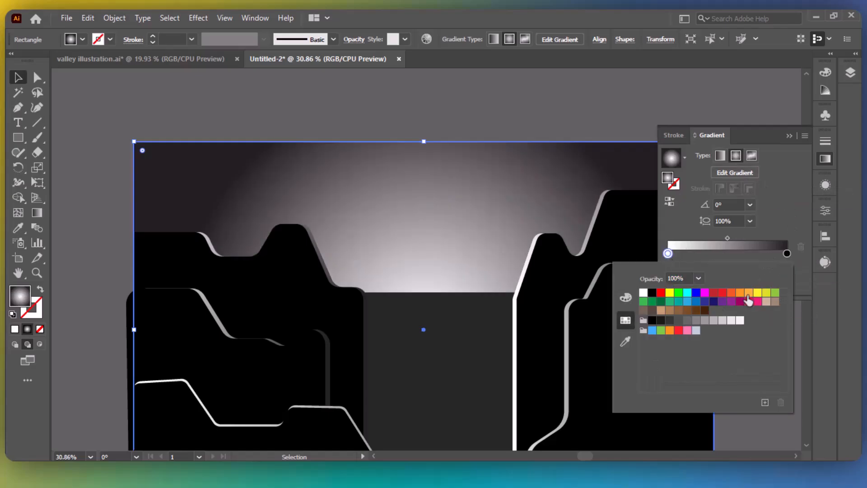
pyautogui.click(747, 294)
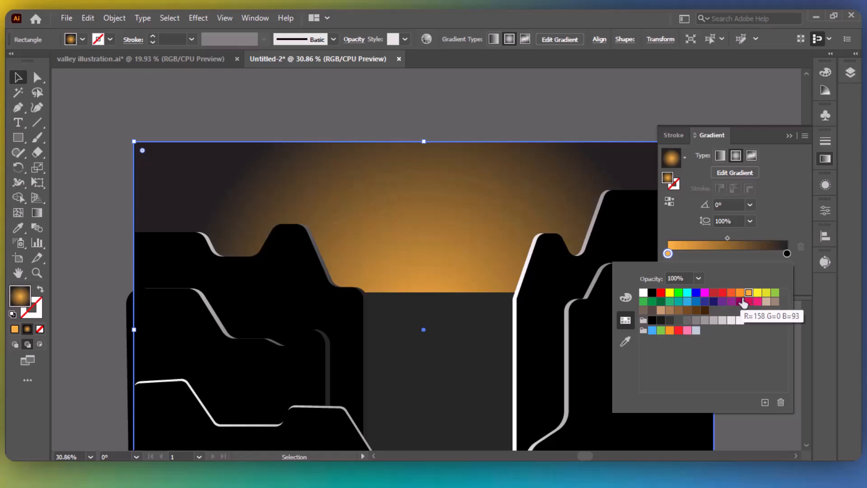
pyautogui.click(743, 299)
pyautogui.click(739, 294)
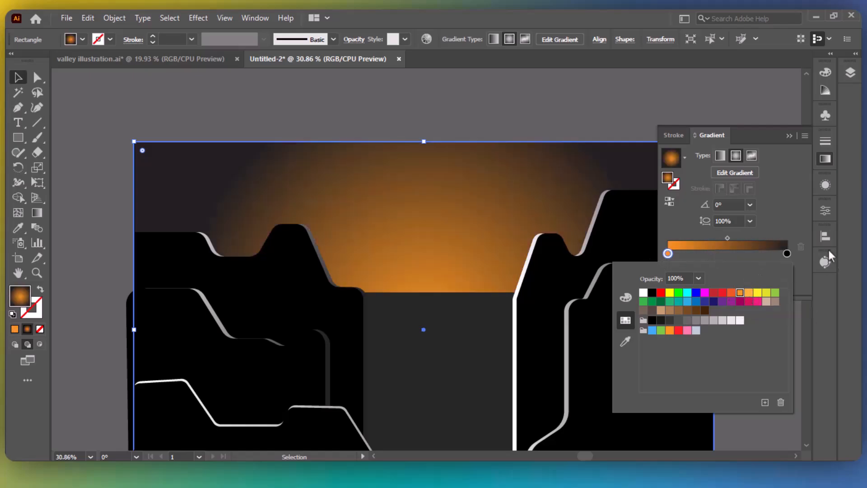
# Set the outer gradient stop to dark navy blue (003265).
pyautogui.click(787, 254)
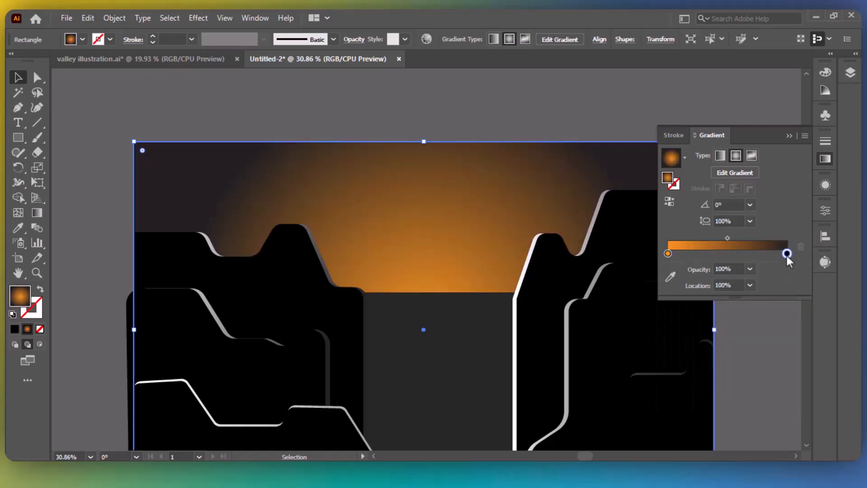
pyautogui.doubleClick(786, 253)
pyautogui.click(696, 293)
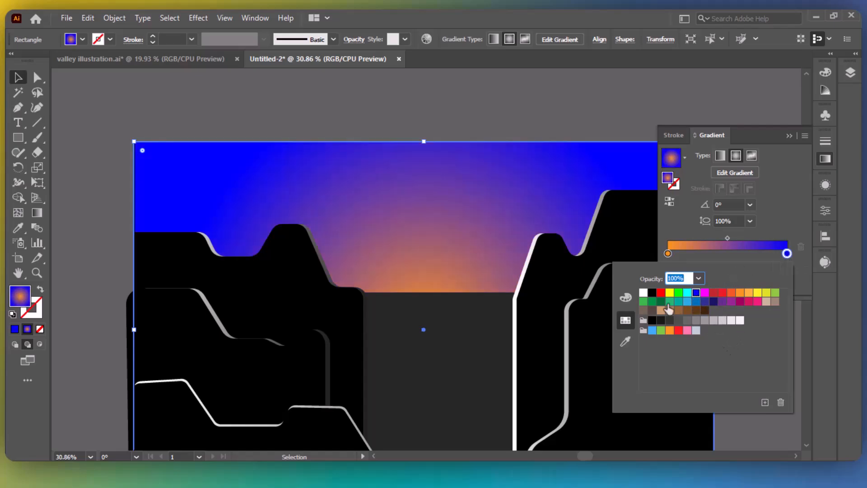
pyautogui.click(625, 297)
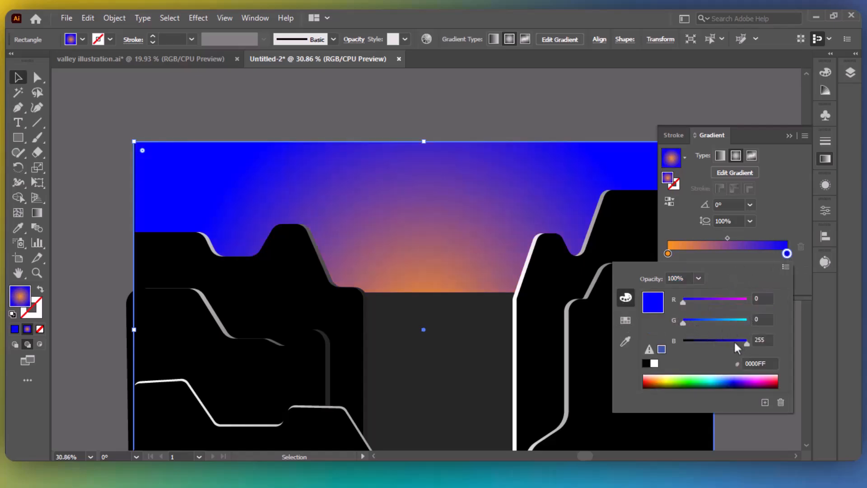
pyautogui.moveTo(745, 341); pyautogui.dragTo(706, 343)
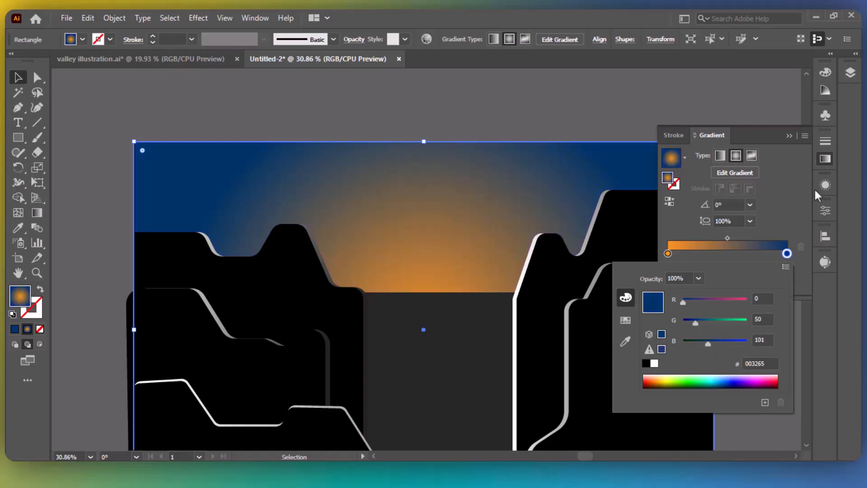
pyautogui.click(797, 152)
# Widen and flatten the radial glow into a broad ellipse directly on the artwork.
pyautogui.click(740, 172)
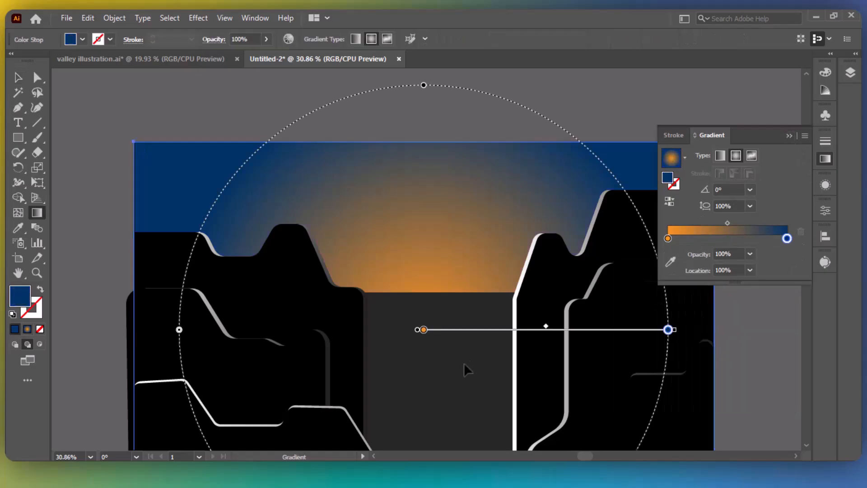
pyautogui.moveTo(423, 86); pyautogui.dragTo(451, 215)
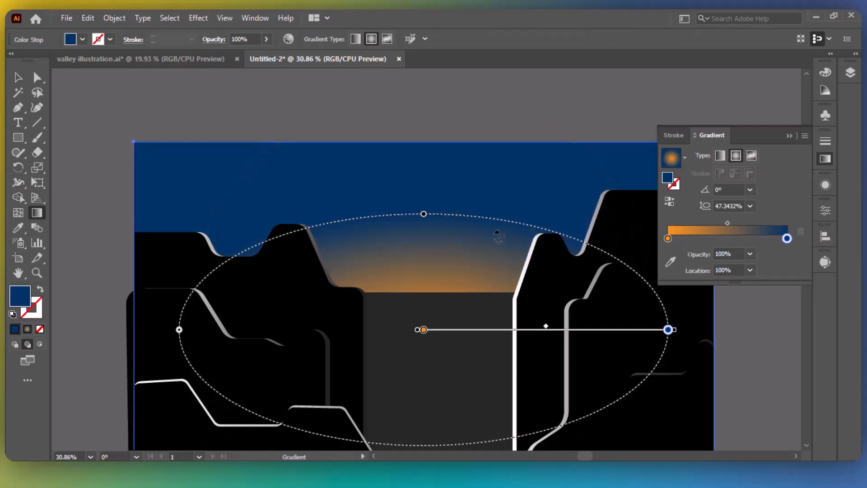
pyautogui.click(790, 135)
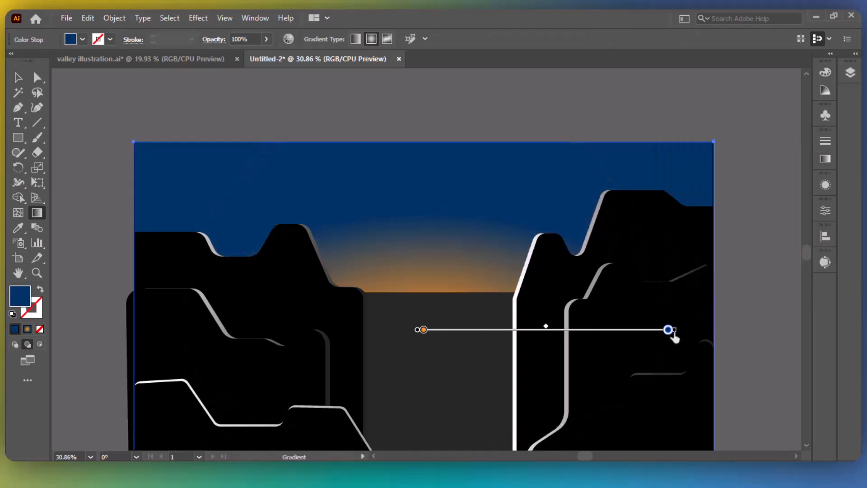
pyautogui.moveTo(668, 329); pyautogui.dragTo(754, 330)
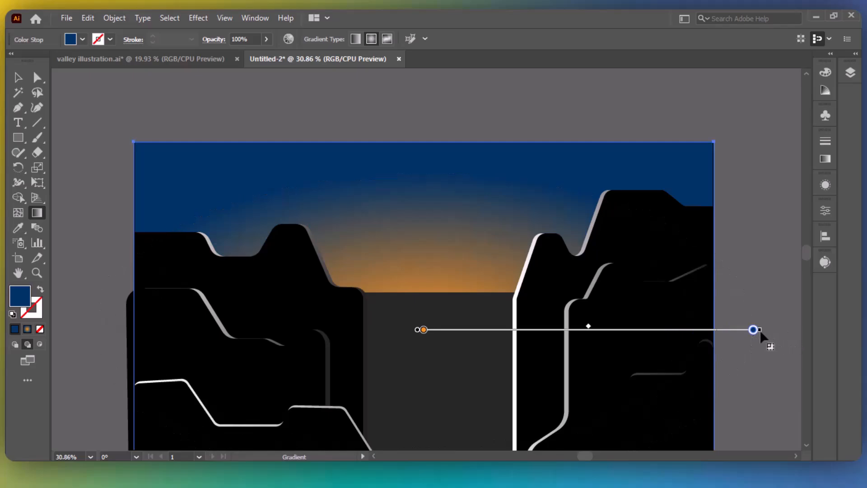
pyautogui.moveTo(761, 333); pyautogui.dragTo(790, 342)
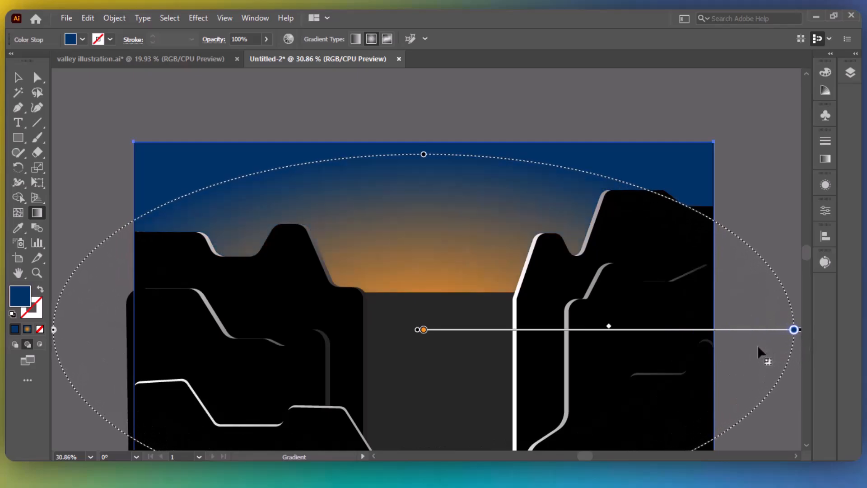
pyautogui.moveTo(423, 155); pyautogui.dragTo(431, 181)
pyautogui.press('Up')
pyautogui.press('Up')
pyautogui.press('Up')
pyautogui.press('Up')
pyautogui.press('Up')
pyautogui.press('Up')
pyautogui.press('Up')
pyautogui.press('Up')
pyautogui.press('Up')
pyautogui.press('Up')
pyautogui.press('Up')
pyautogui.press('Up')
pyautogui.press('Up')
pyautogui.press('Up')
pyautogui.press('Up')
pyautogui.press('Up')
pyautogui.press('Up')
pyautogui.press('Up')
pyautogui.press('Up')
pyautogui.press('Up')
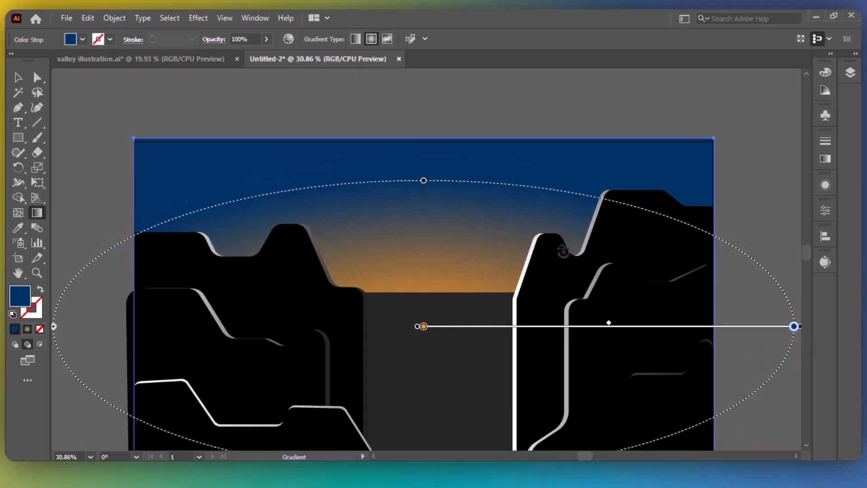
pyautogui.press('Down')
pyautogui.press('Down')
pyautogui.press('Down')
pyautogui.press('Down')
pyautogui.press('Down')
pyautogui.press('Down')
pyautogui.press('Down')
pyautogui.press('Down')
pyautogui.press('Down')
pyautogui.press('Down')
pyautogui.press('Down')
pyautogui.press('Down')
pyautogui.press('Down')
pyautogui.press('Down')
pyautogui.press('Down')
pyautogui.press('Down')
pyautogui.press('Down')
pyautogui.press('Down')
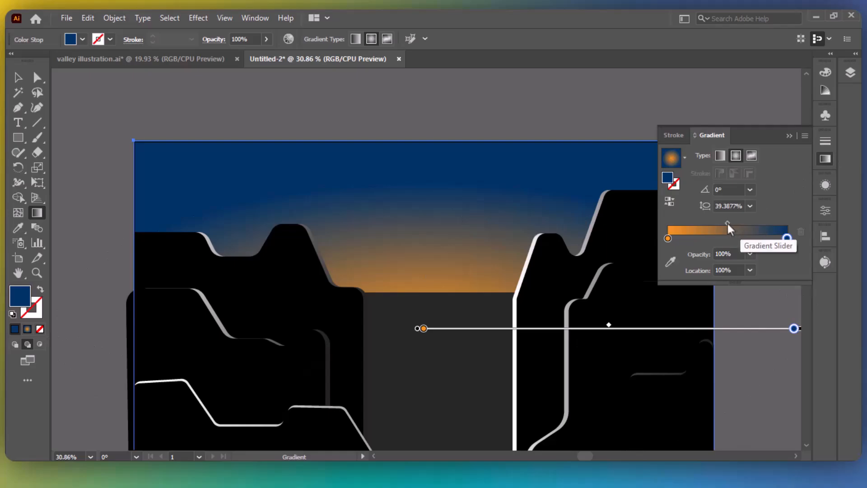
# Set the gradient midpoint near 45% and make the glow ellipse slightly taller.
pyautogui.moveTo(727, 221)
pyautogui.mouseDown()
pyautogui.moveTo(738, 226)
pyautogui.moveTo(723, 223)
pyautogui.mouseUp()
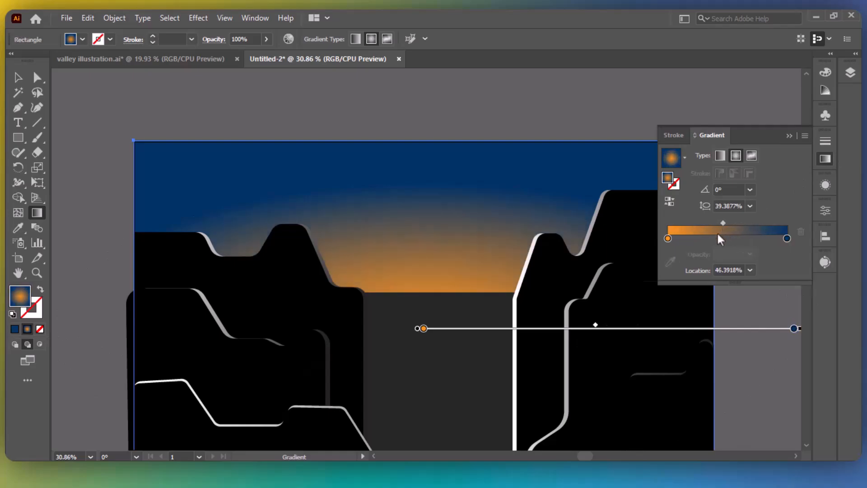
pyautogui.moveTo(667, 238); pyautogui.dragTo(752, 224)
pyautogui.moveTo(695, 239); pyautogui.dragTo(650, 235)
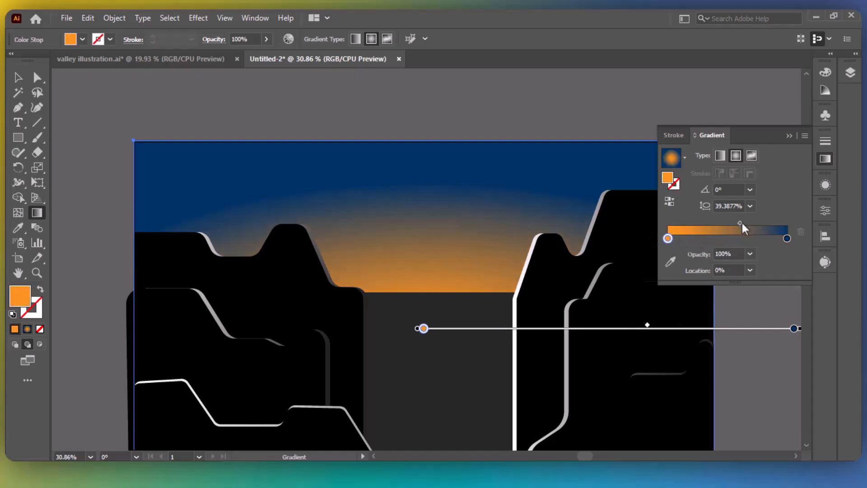
pyautogui.moveTo(741, 221); pyautogui.dragTo(721, 224)
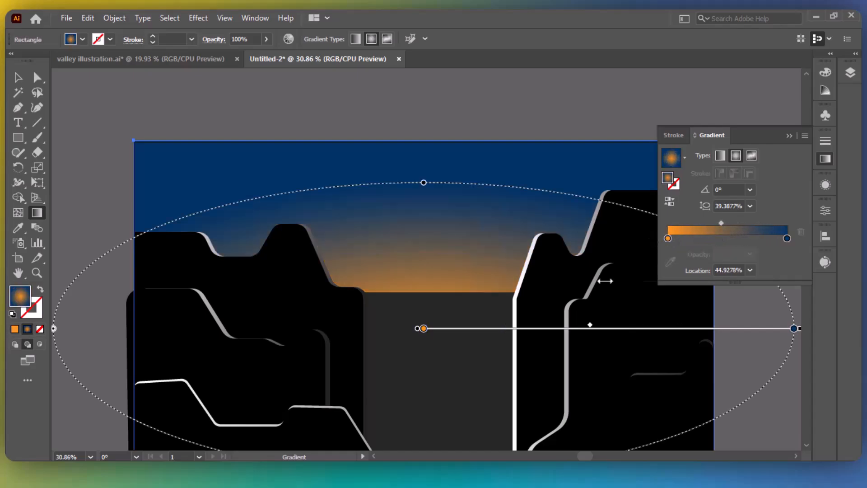
pyautogui.moveTo(423, 182); pyautogui.dragTo(437, 137)
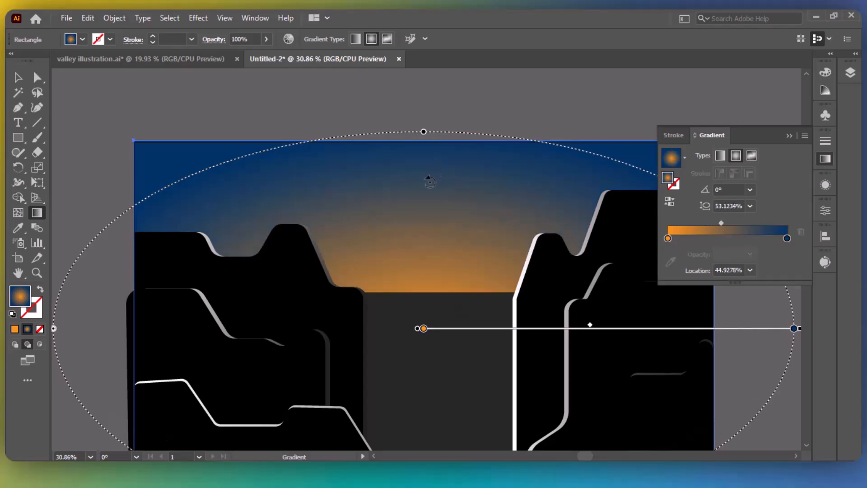
pyautogui.moveTo(53, 328); pyautogui.dragTo(32, 329)
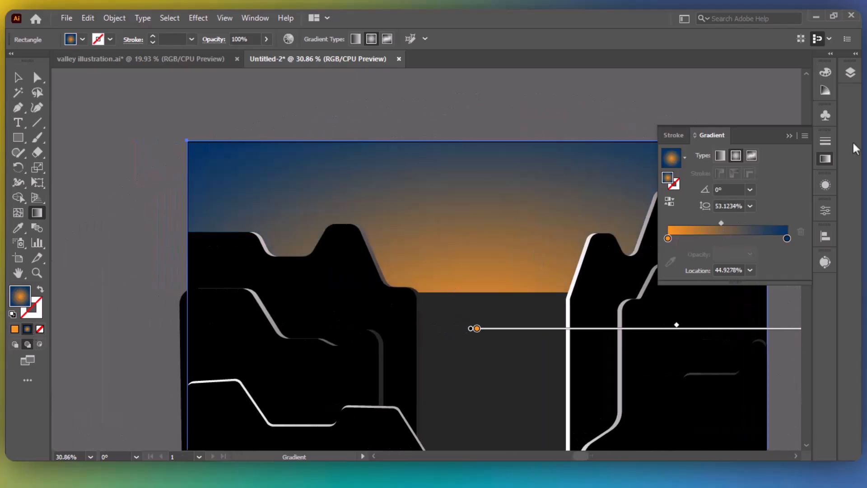
pyautogui.click(788, 136)
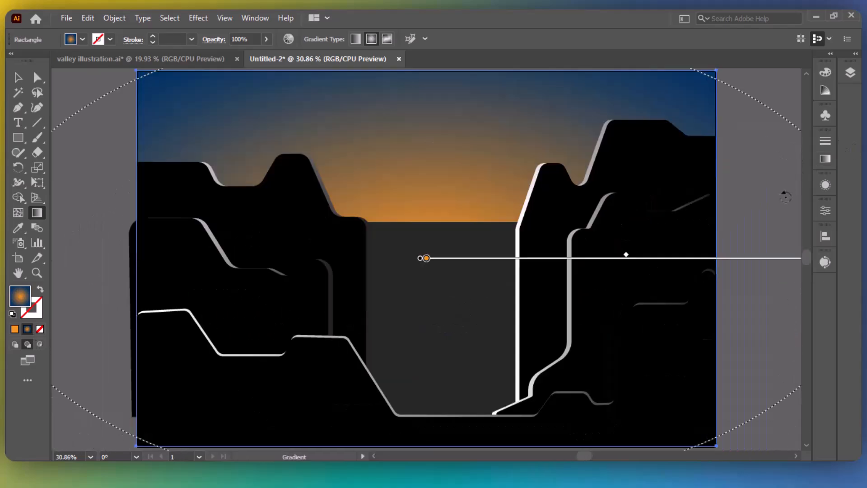
# Lock the sky rectangle in the Layers panel.
pyautogui.press('v')
pyautogui.click(773, 229)
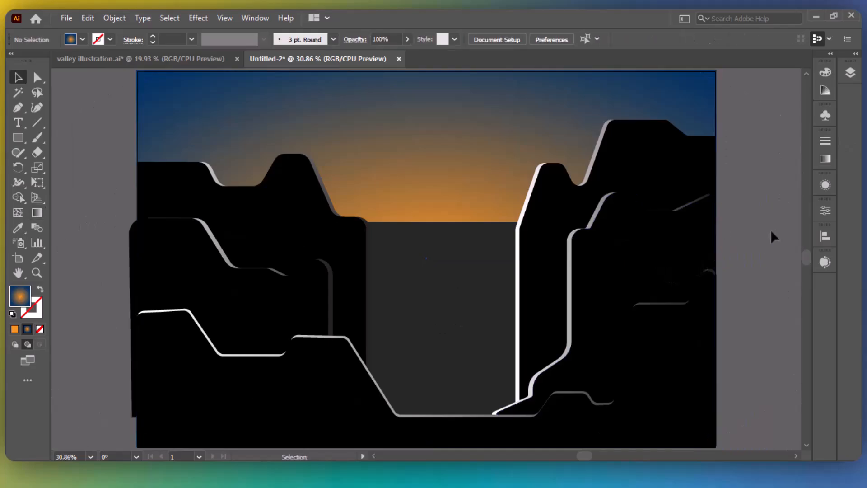
pyautogui.click(663, 116)
pyautogui.click(850, 73)
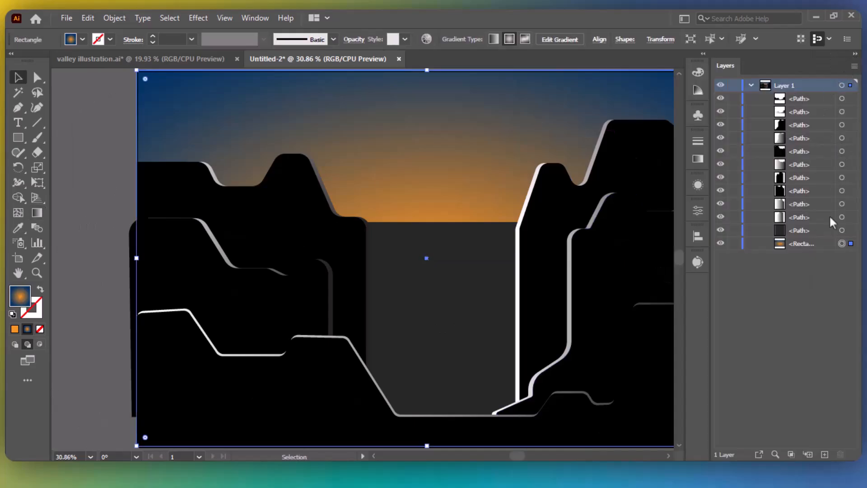
pyautogui.click(736, 243)
pyautogui.click(855, 54)
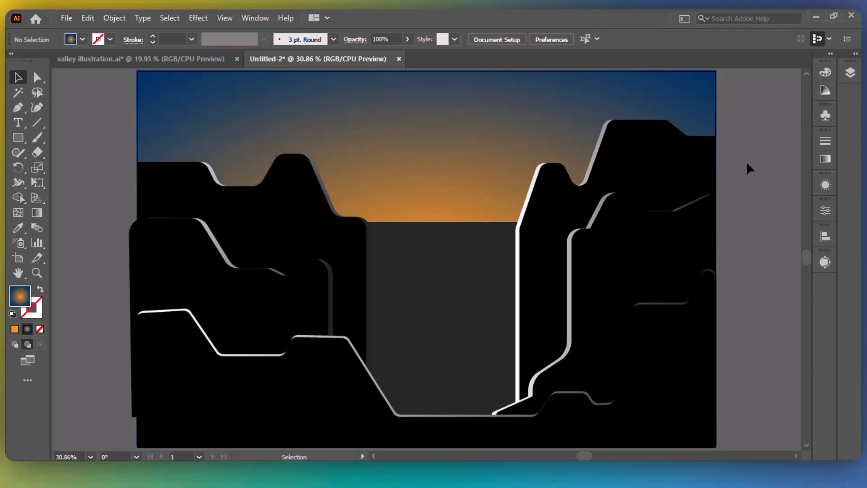
# Draw a sun circle in the valley gap with a radial gradient ending in orange.
pyautogui.moveTo(18, 138); pyautogui.dragTo(79, 170)
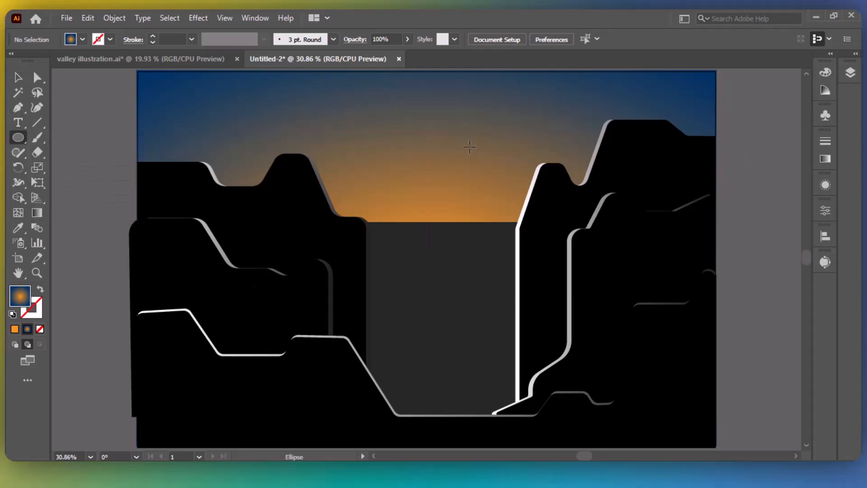
pyautogui.moveTo(489, 225); pyautogui.dragTo(567, 304)
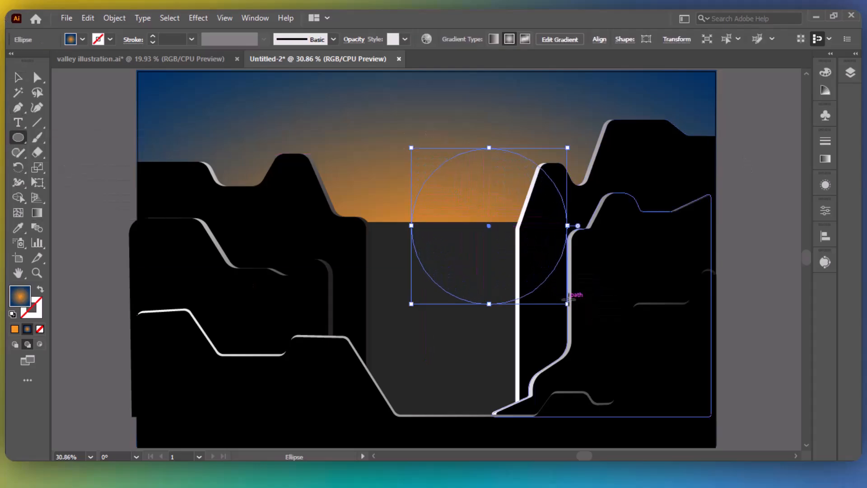
pyautogui.click(14, 329)
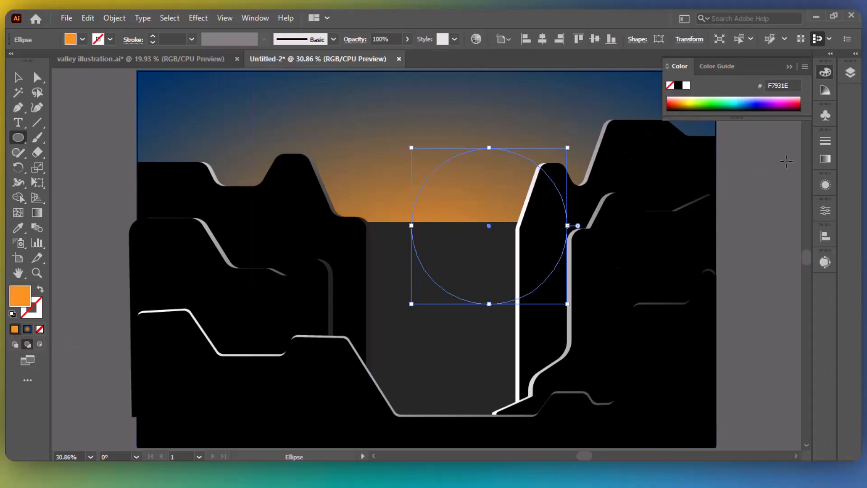
pyautogui.click(28, 329)
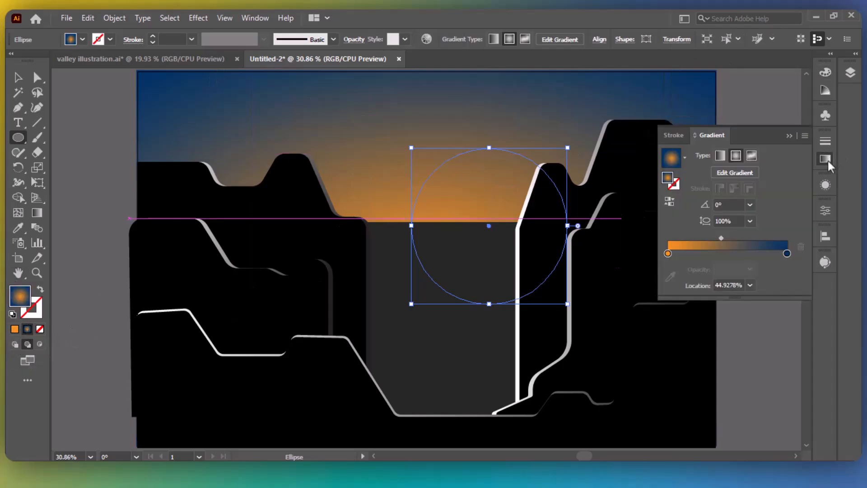
pyautogui.click(787, 253)
pyautogui.doubleClick(787, 253)
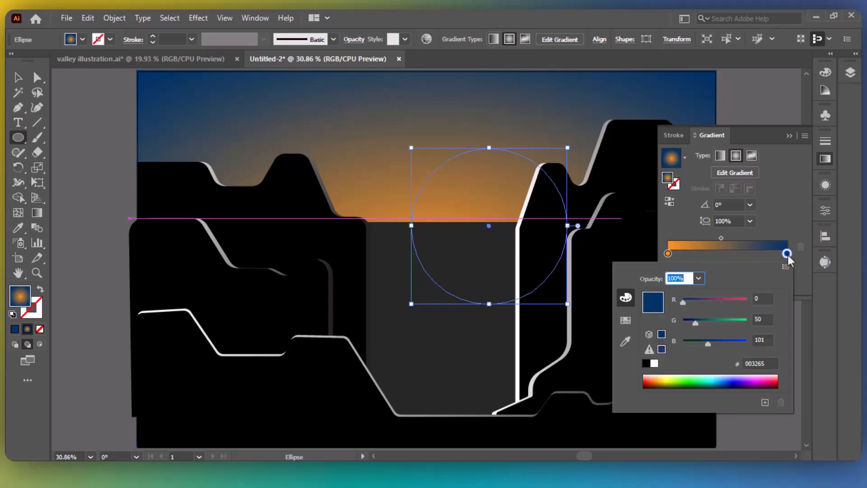
pyautogui.click(626, 320)
pyautogui.click(757, 293)
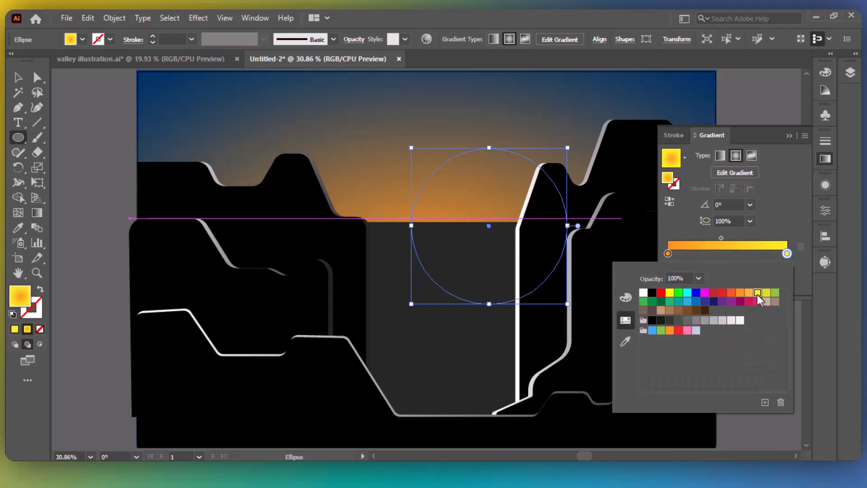
pyautogui.click(749, 293)
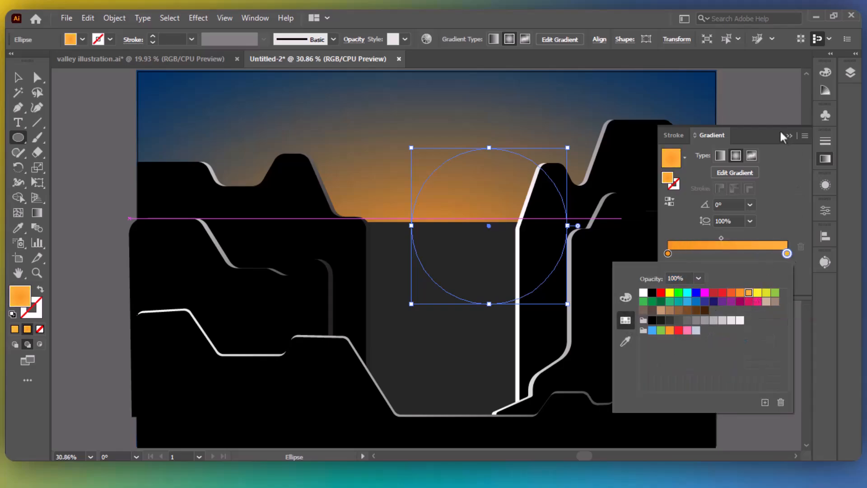
# Stack the sun ellipse above the sky rectangle and centre it between the cliffs.
pyautogui.click(855, 54)
pyautogui.moveTo(827, 260); pyautogui.dragTo(823, 238)
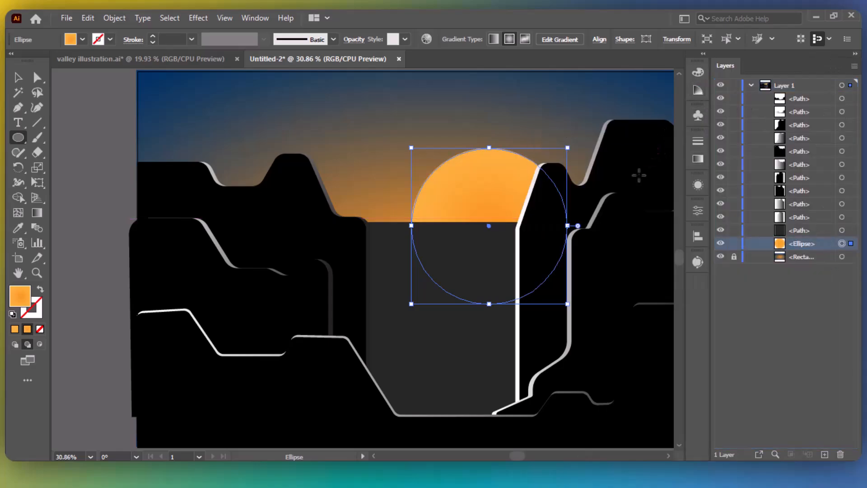
pyautogui.press('v')
pyautogui.moveTo(489, 194); pyautogui.dragTo(420, 189)
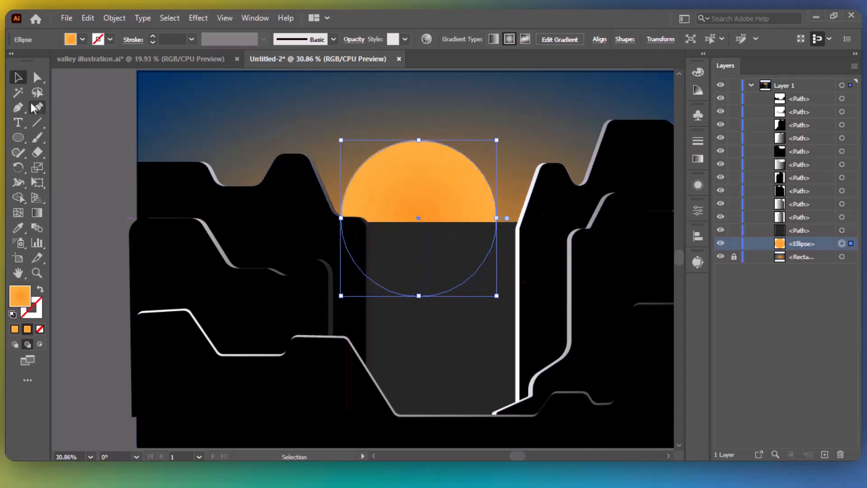
pyautogui.click(89, 132)
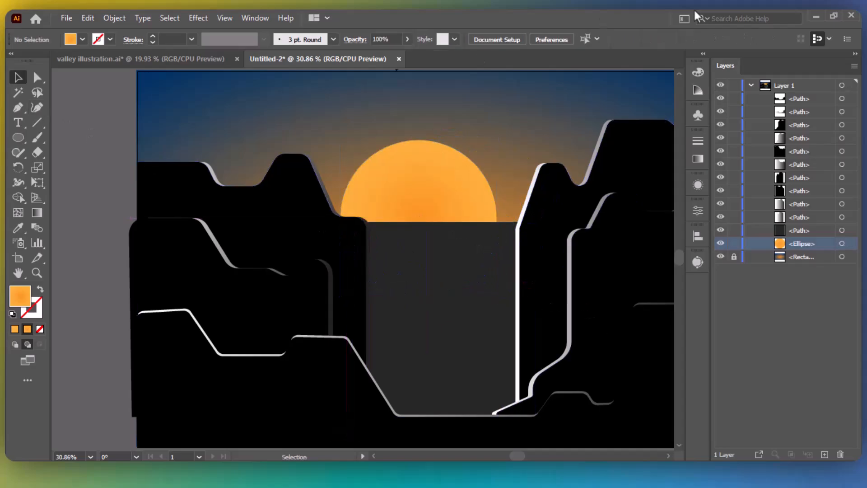
pyautogui.click(855, 54)
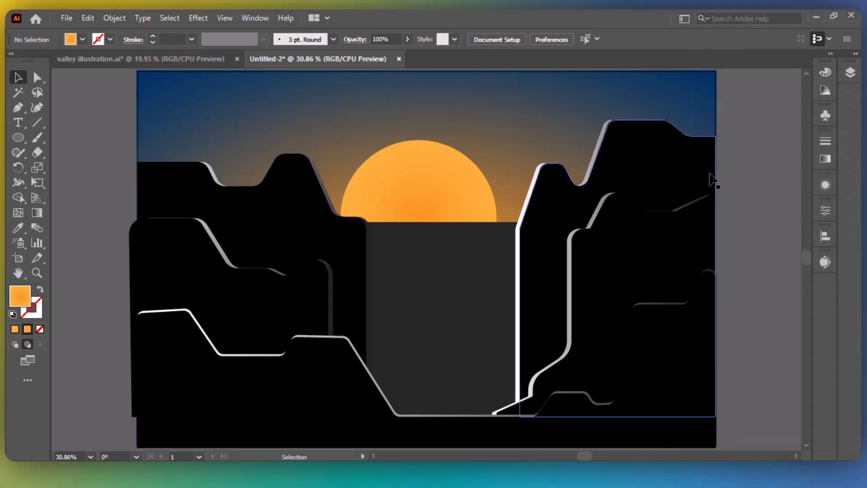
# With the Pen tool, outline the first thin waterfall streak from the gap's top to the valley bottom.
pyautogui.click(18, 109)
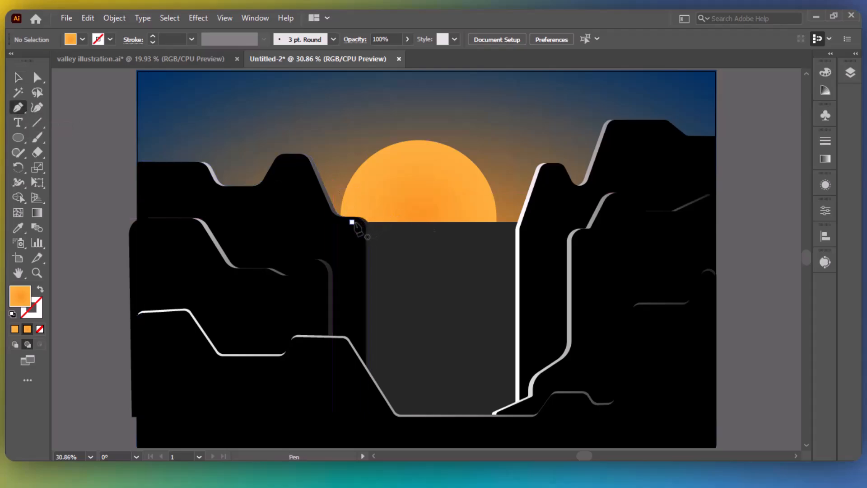
pyautogui.scroll(4, 363, 227)
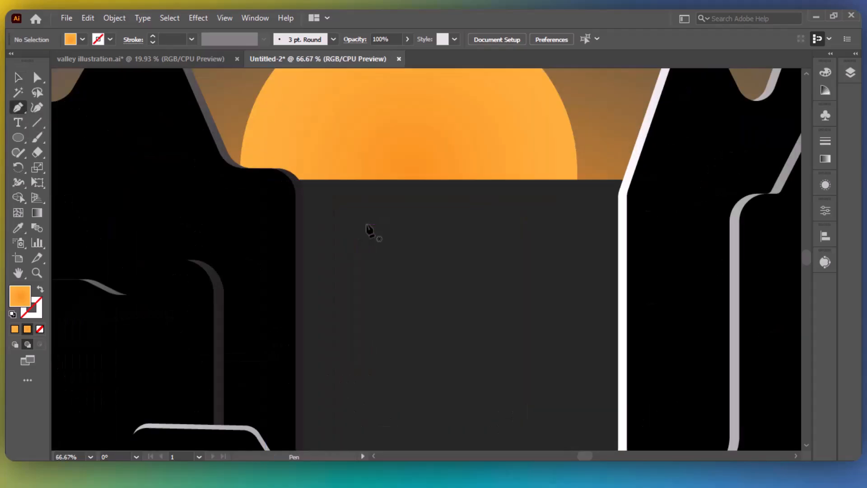
pyautogui.scroll(-3, 369, 230)
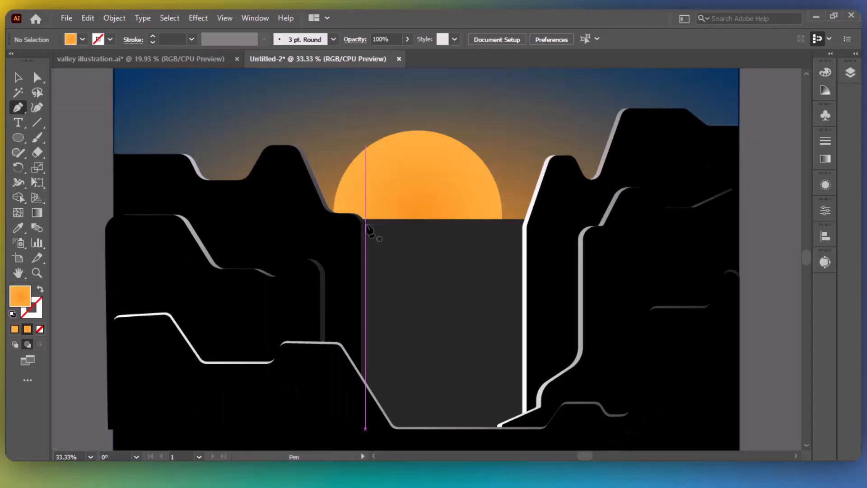
pyautogui.click(342, 219)
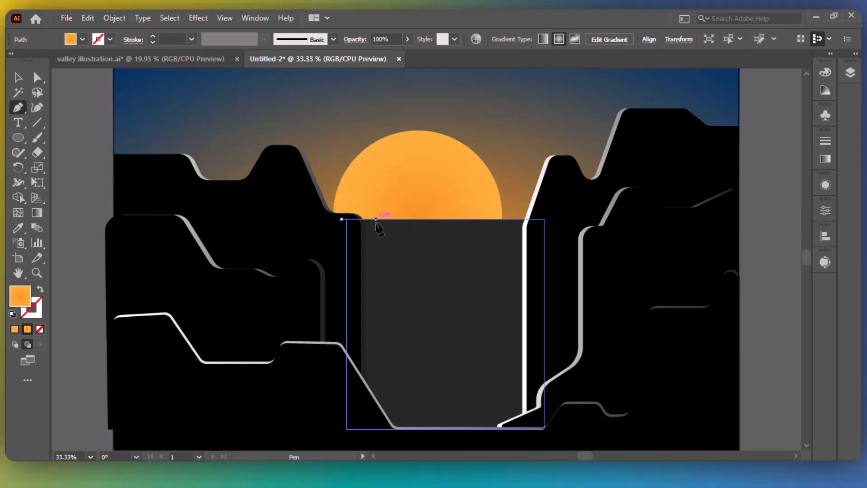
pyautogui.click(375, 219)
pyautogui.click(375, 444)
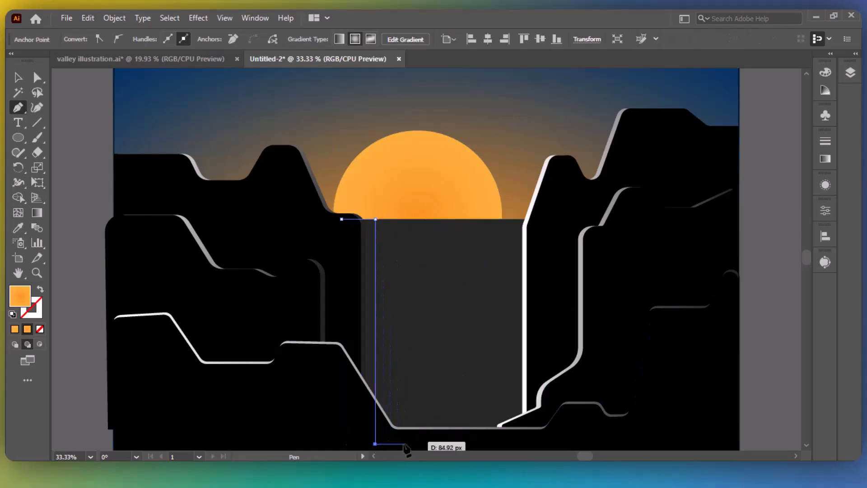
pyautogui.click(403, 443)
pyautogui.click(403, 280)
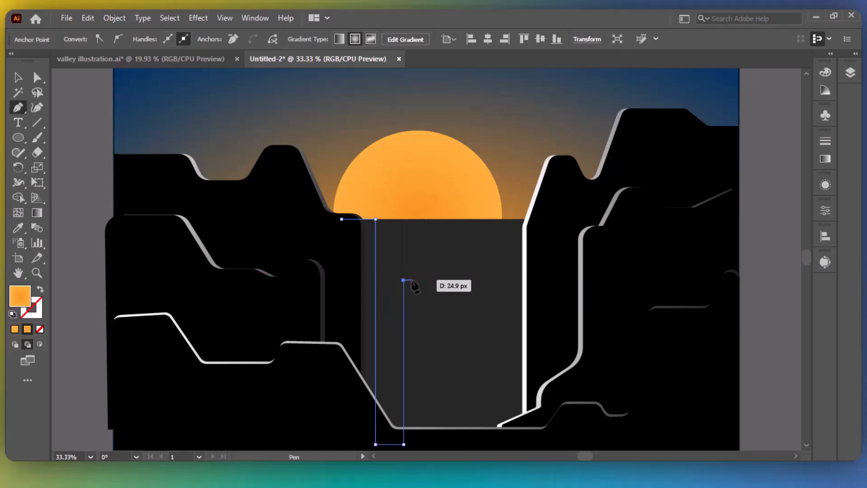
pyautogui.click(411, 280)
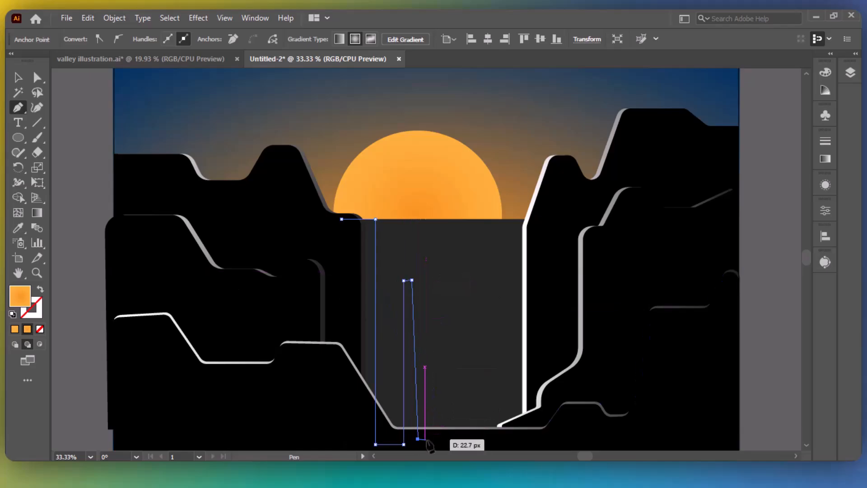
pyautogui.click(417, 438)
pyautogui.hotkey('ctrl', 'z')
pyautogui.click(411, 444)
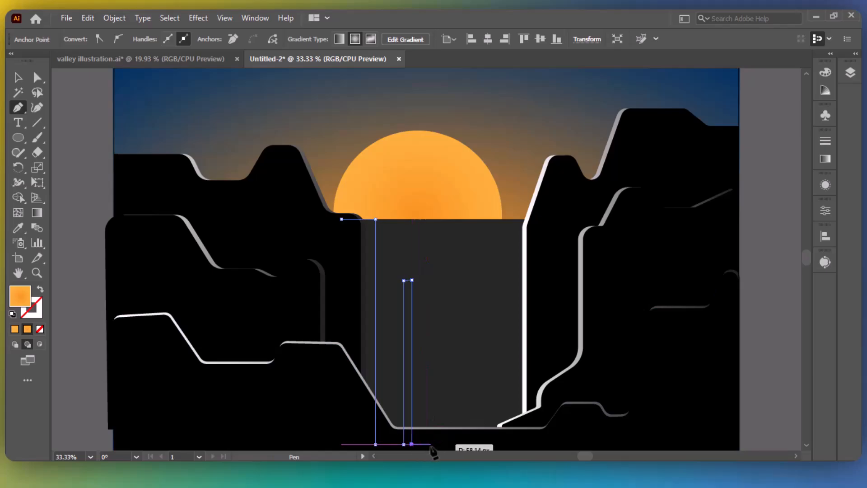
pyautogui.click(426, 444)
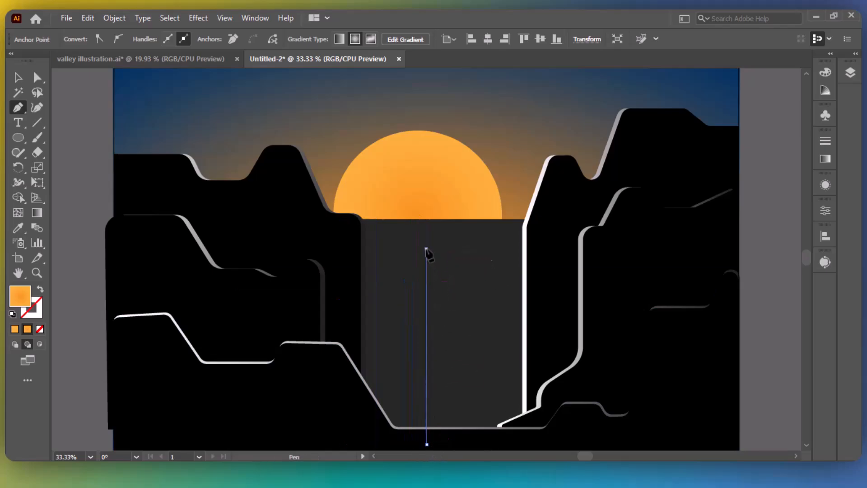
# Continue the outline with a tall streak having slanted step corners.
pyautogui.click(426, 248)
pyautogui.click(452, 235)
pyautogui.click(453, 219)
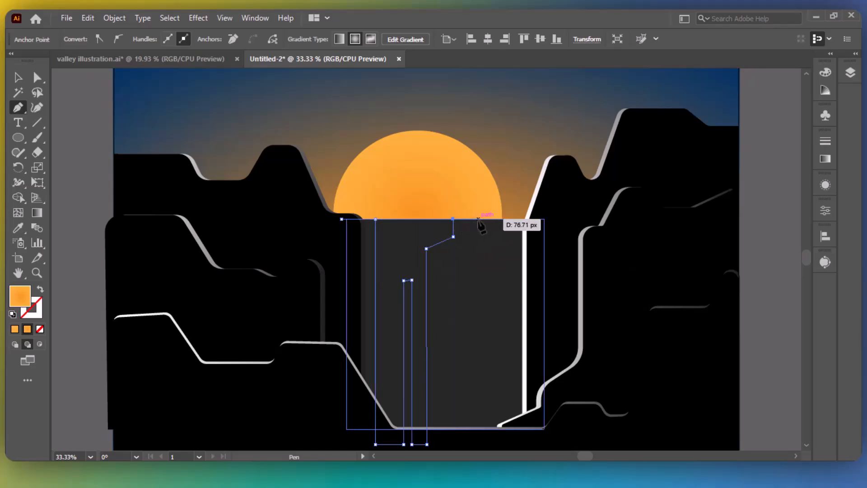
pyautogui.click(480, 218)
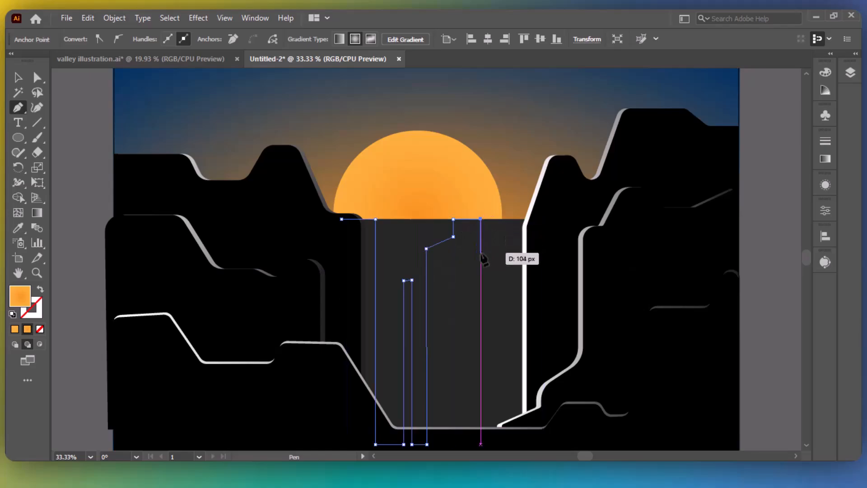
pyautogui.click(480, 252)
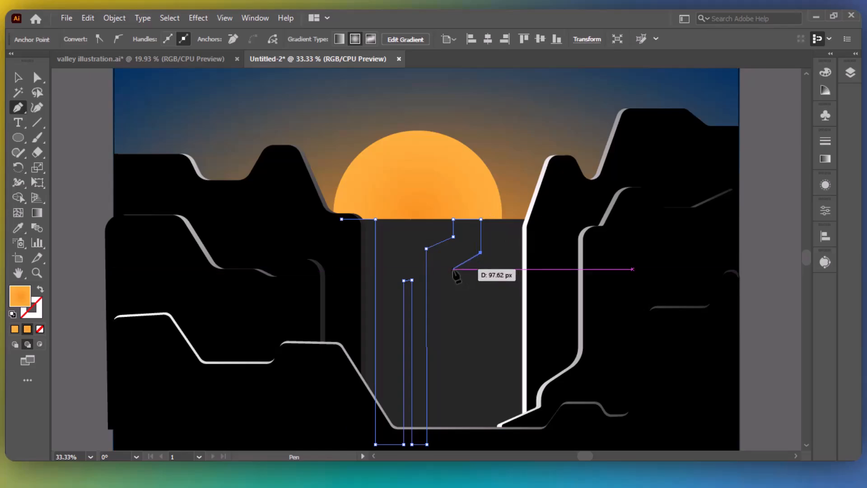
pyautogui.click(454, 269)
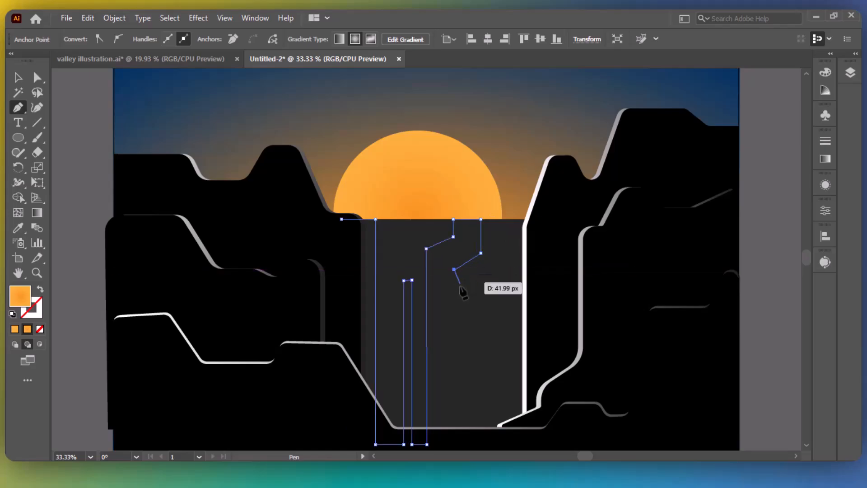
pyautogui.click(453, 326)
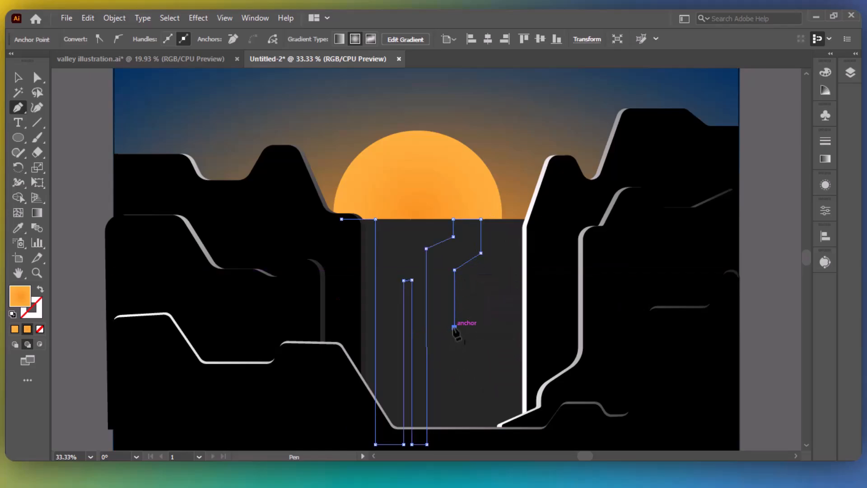
pyautogui.click(454, 438)
pyautogui.click(497, 437)
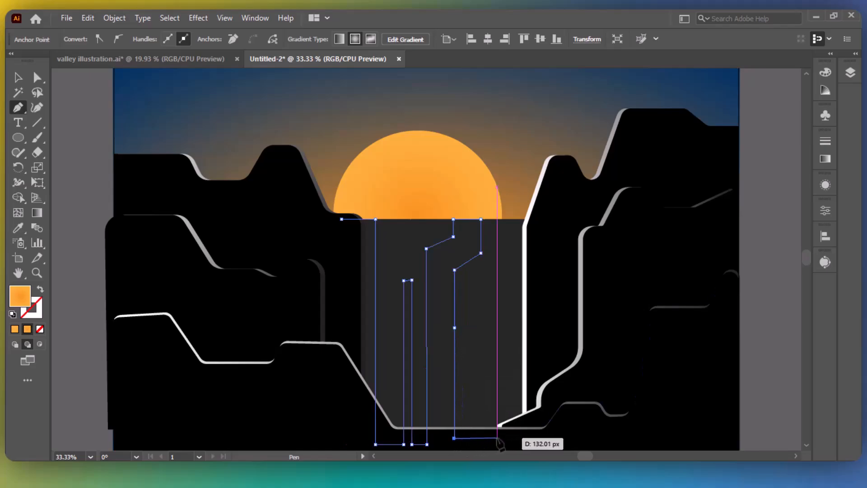
pyautogui.click(493, 299)
pyautogui.hotkey('ctrl', 'z')
pyautogui.hotkey('ctrl', 'z')
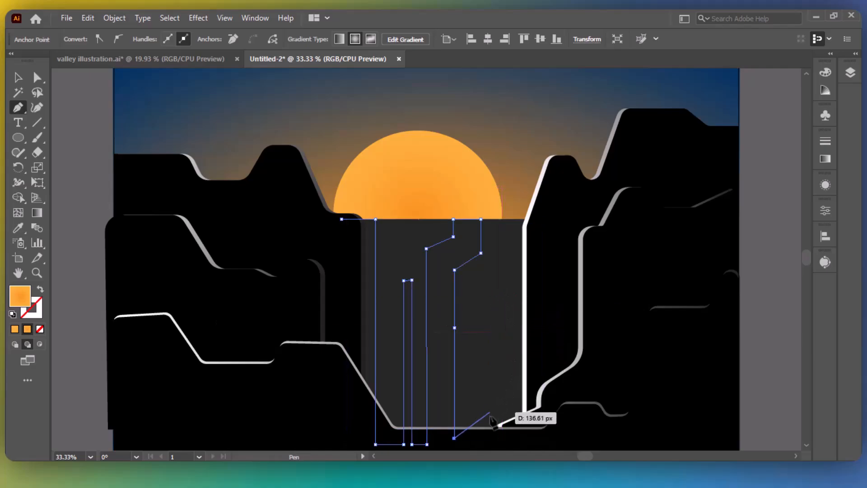
# Outline the last stepped streak and run the right edge up to the gap's top.
pyautogui.click(480, 438)
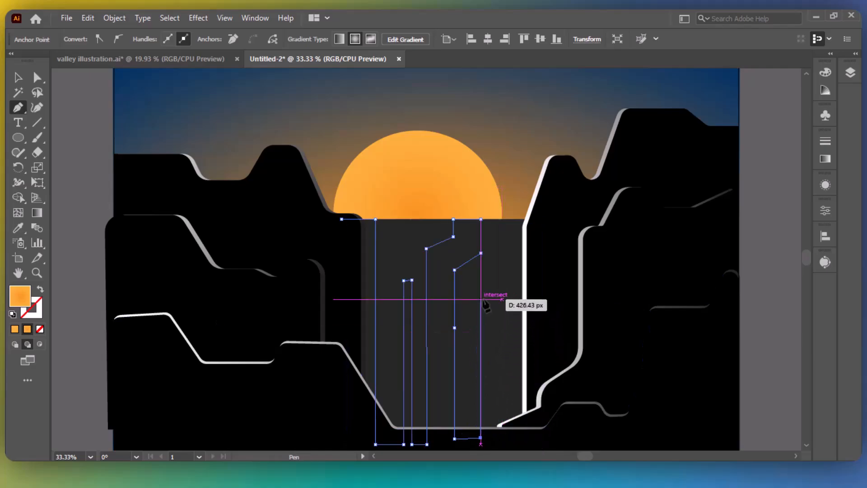
pyautogui.click(480, 297)
pyautogui.click(493, 284)
pyautogui.click(502, 284)
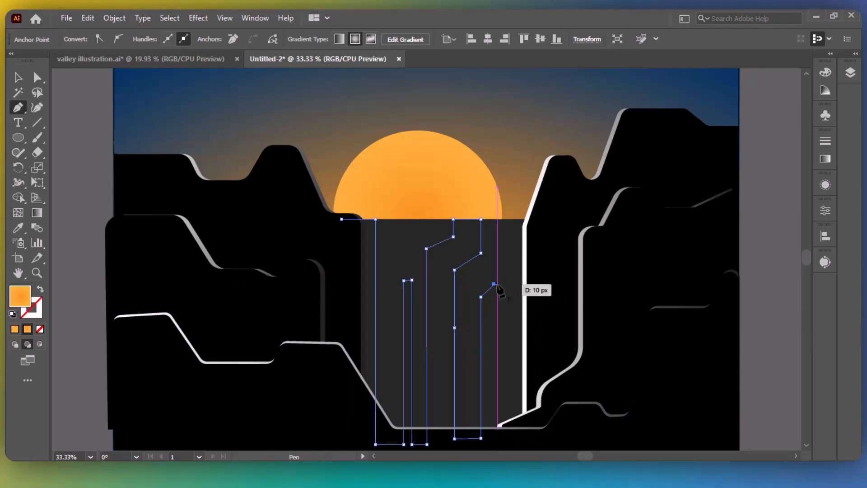
pyautogui.click(501, 438)
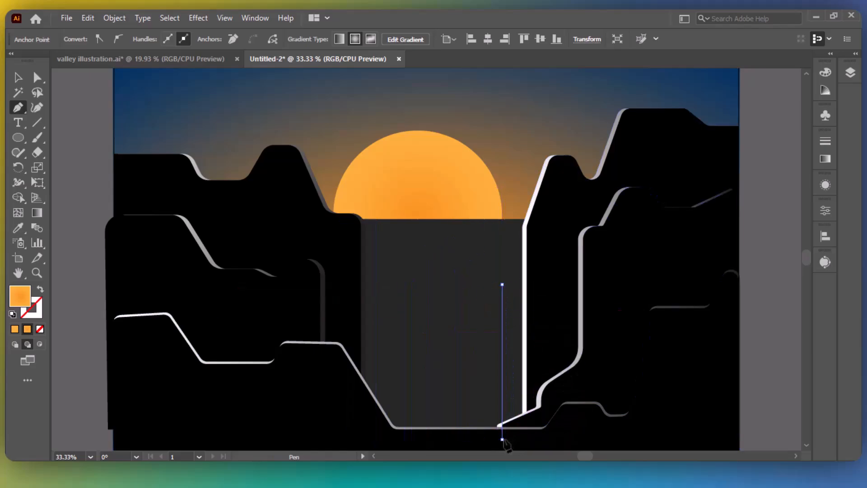
pyautogui.click(534, 438)
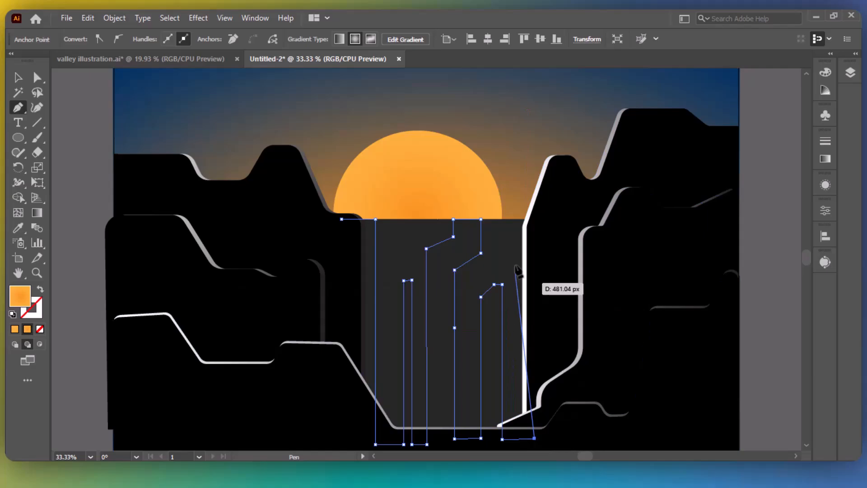
pyautogui.click(534, 219)
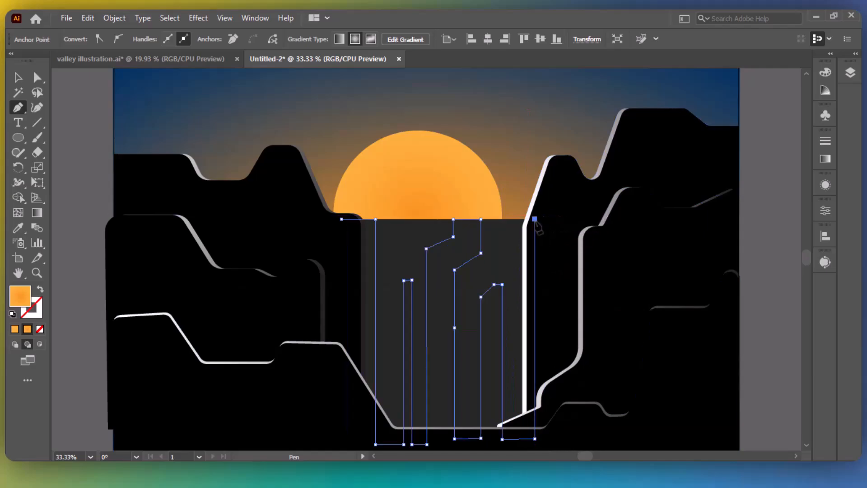
pyautogui.click(481, 219)
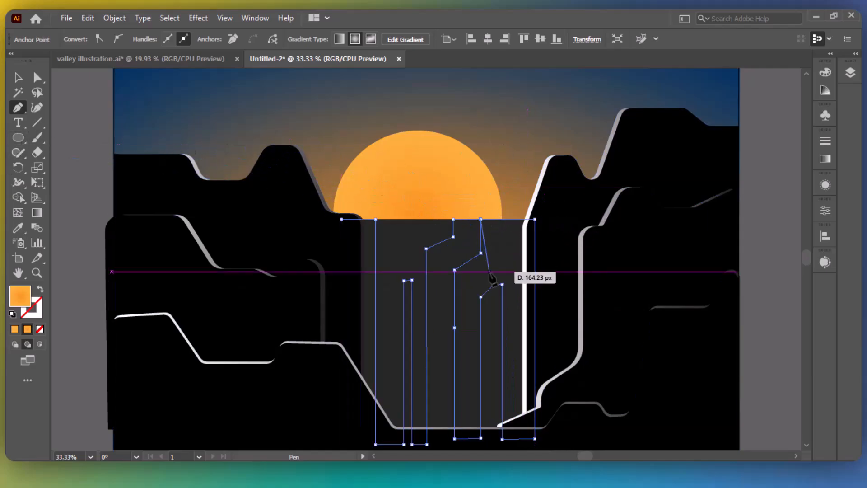
pyautogui.hotkey('ctrl', 'z')
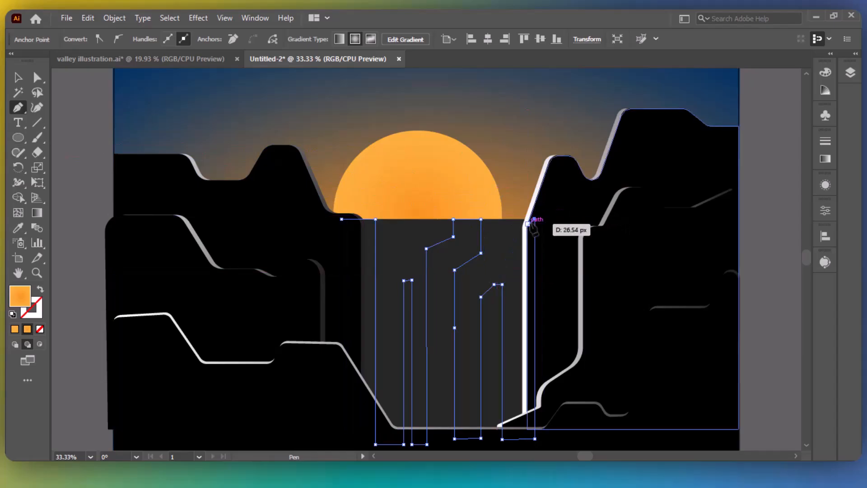
pyautogui.hotkey('ctrl', '1')
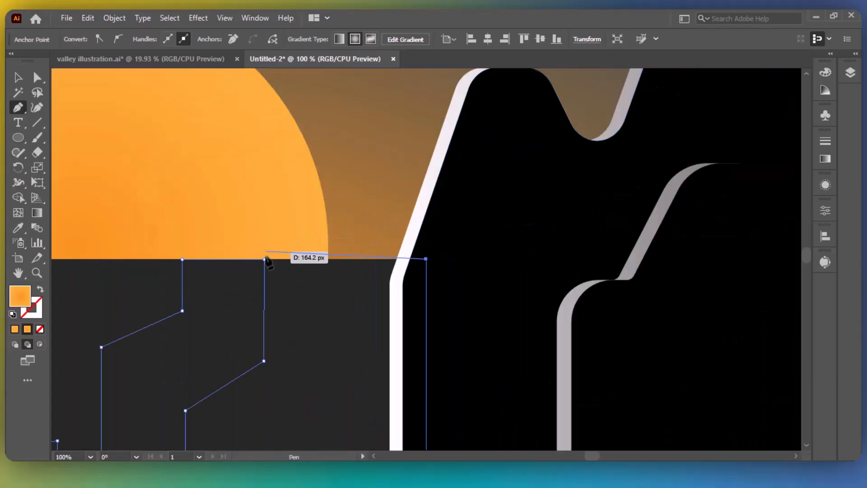
# Close the waterfall path and bring it to the front.
pyautogui.click(264, 260)
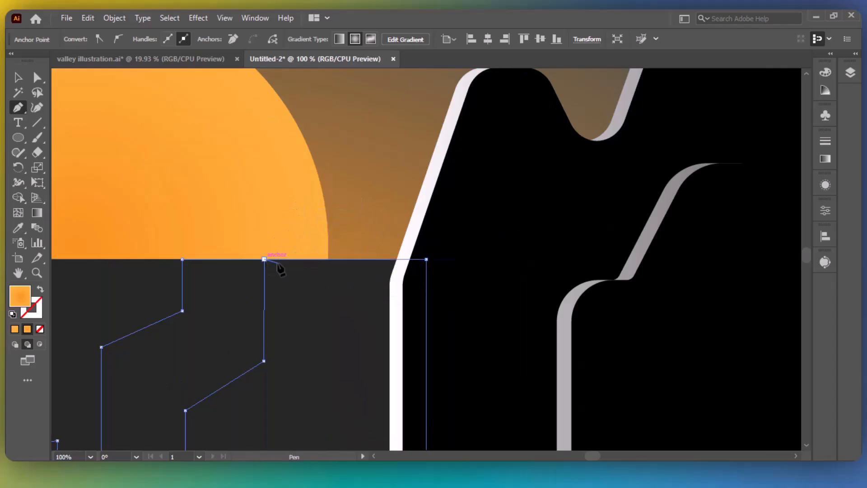
pyautogui.click(426, 258)
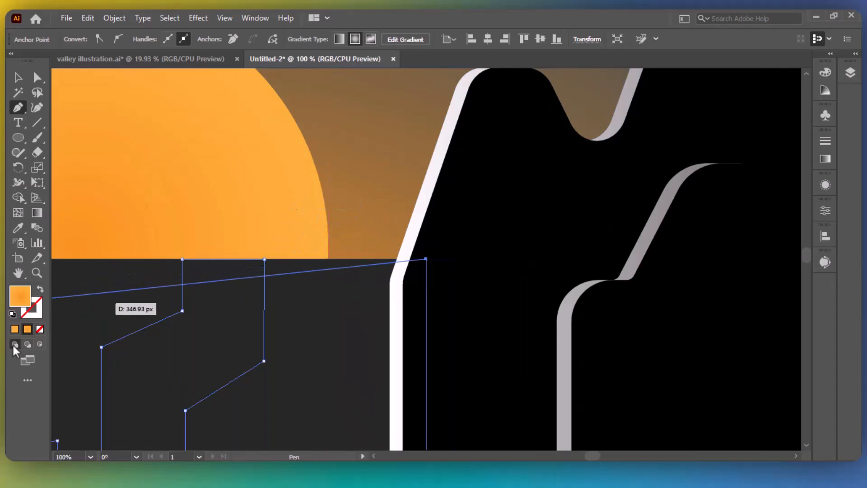
pyautogui.rightClick(266, 266)
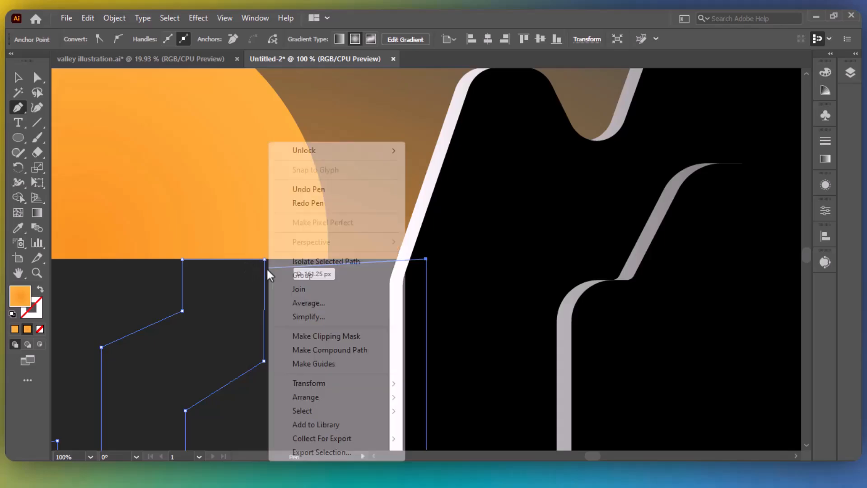
pyautogui.moveTo(341, 398)
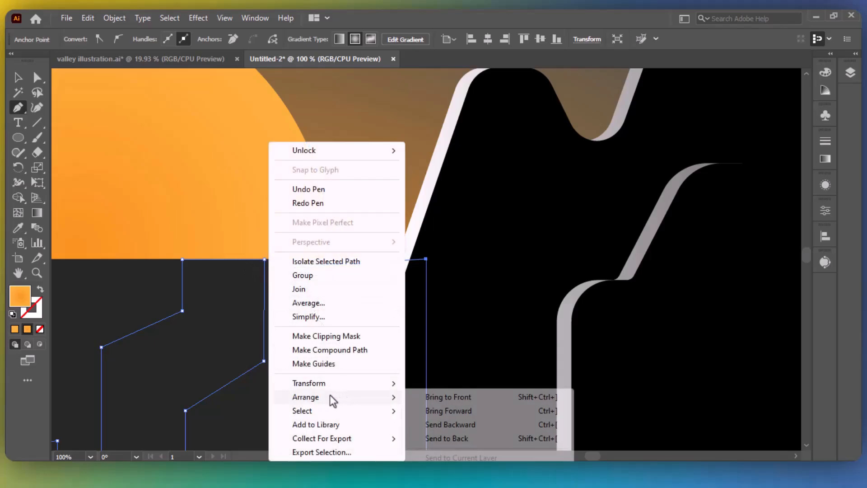
pyautogui.click(428, 397)
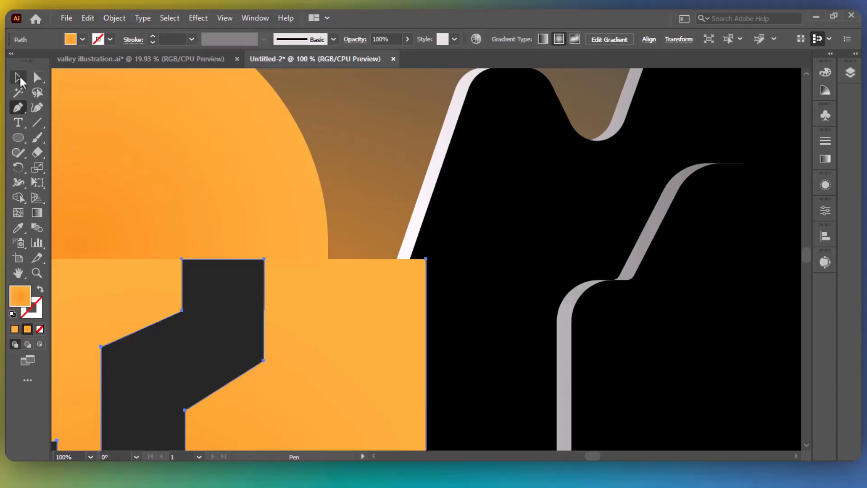
# Nudge the waterfall slightly to the left.
pyautogui.click(18, 78)
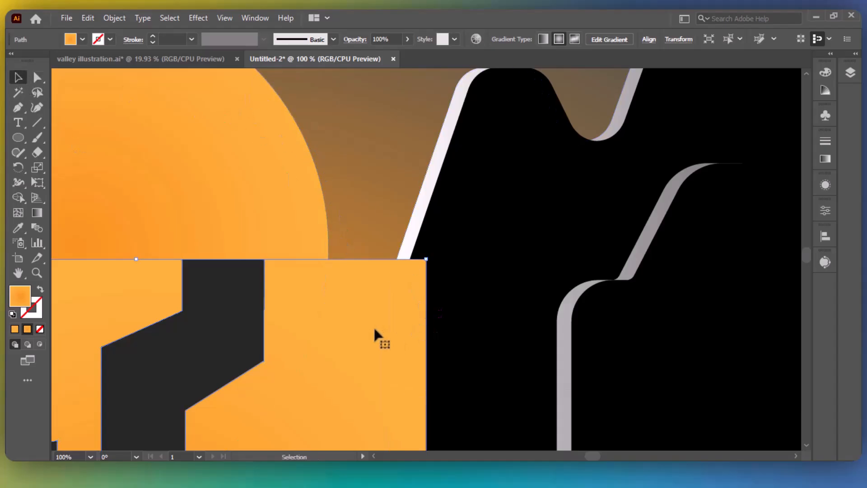
pyautogui.hotkey('ctrl', '0')
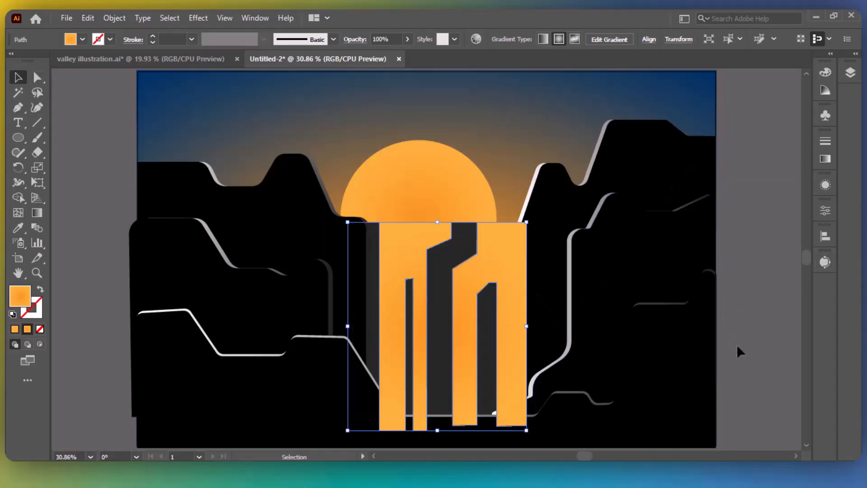
pyautogui.press('Left')
pyautogui.press('Left')
pyautogui.press('Left')
pyautogui.press('Left')
pyautogui.press('Left')
pyautogui.press('Left')
pyautogui.press('Left')
pyautogui.press('Left')
pyautogui.press('Left')
pyautogui.press('Left')
pyautogui.press('Left')
pyautogui.press('Left')
pyautogui.press('Left')
pyautogui.press('Left')
pyautogui.press('Left')
pyautogui.press('Left')
# Bring the right mountain path to the front.
pyautogui.click(753, 340)
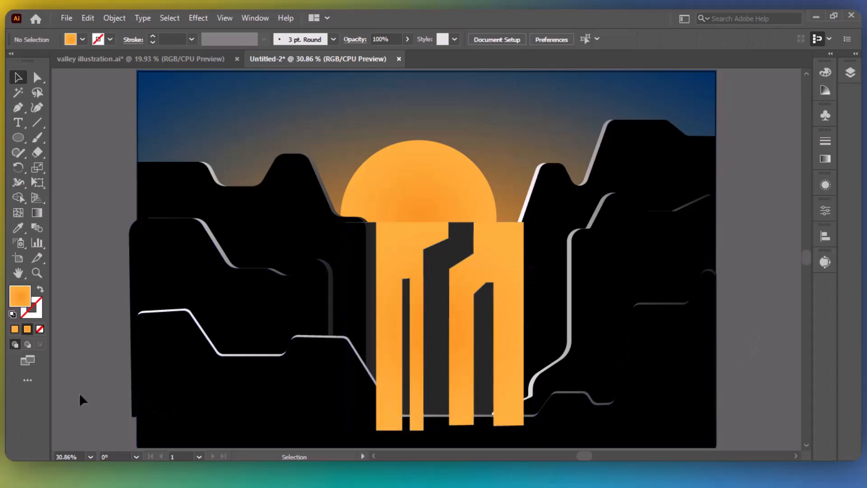
pyautogui.moveTo(81, 398); pyautogui.dragTo(173, 432)
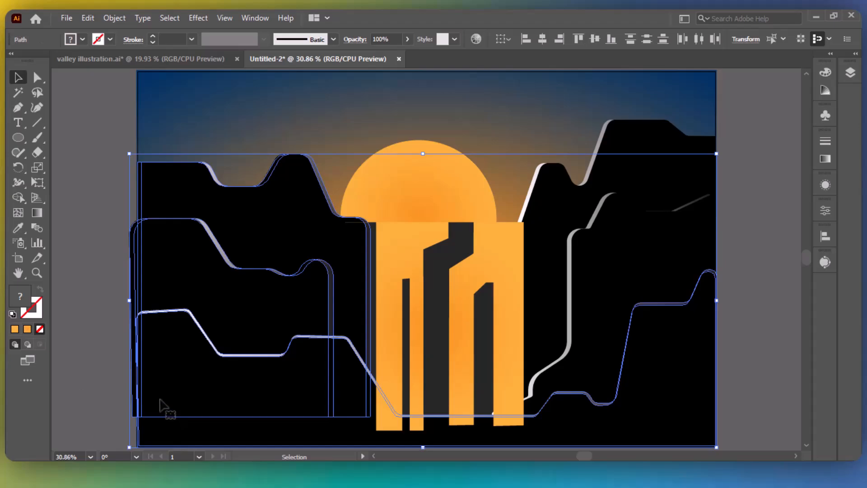
pyautogui.moveTo(754, 230); pyautogui.dragTo(657, 284)
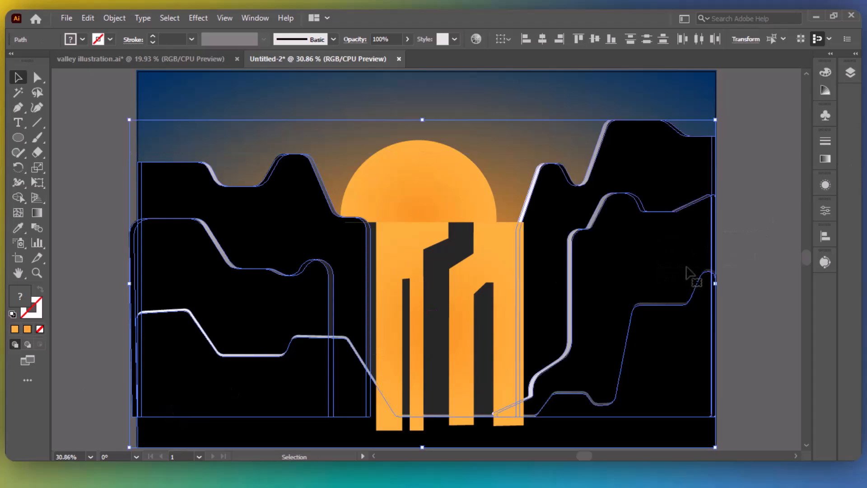
pyautogui.click(751, 234)
pyautogui.click(603, 258)
pyautogui.rightClick(604, 258)
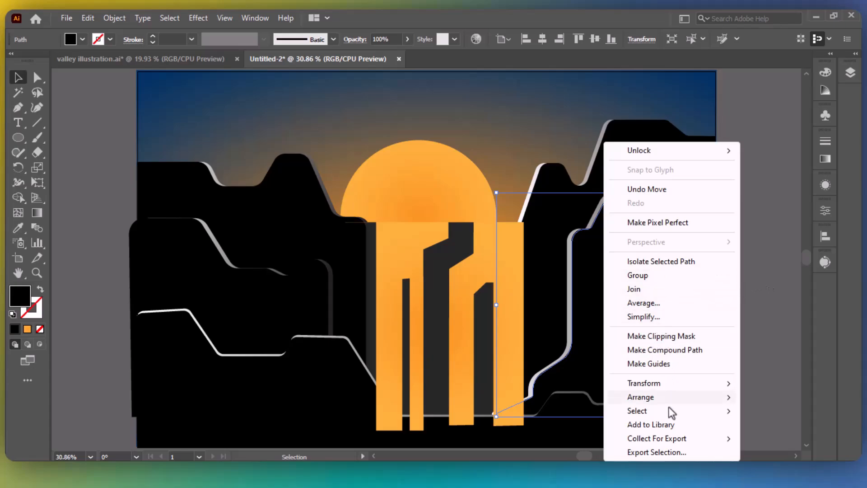
pyautogui.moveTo(653, 394)
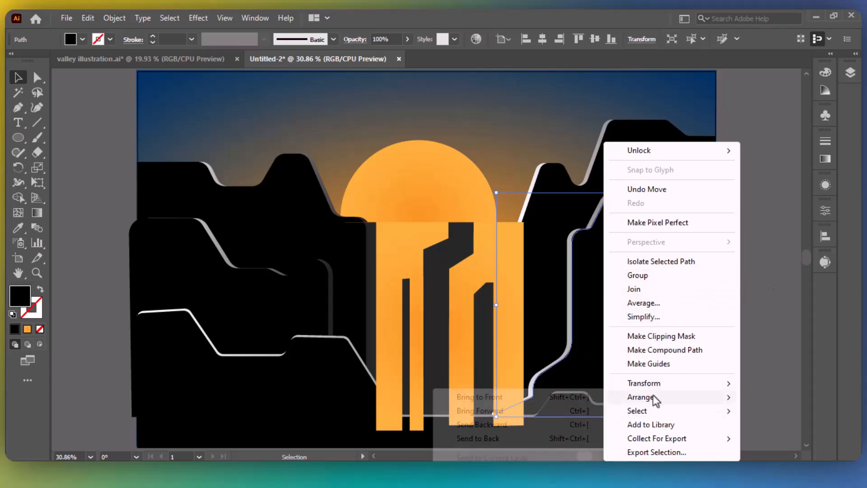
pyautogui.click(538, 397)
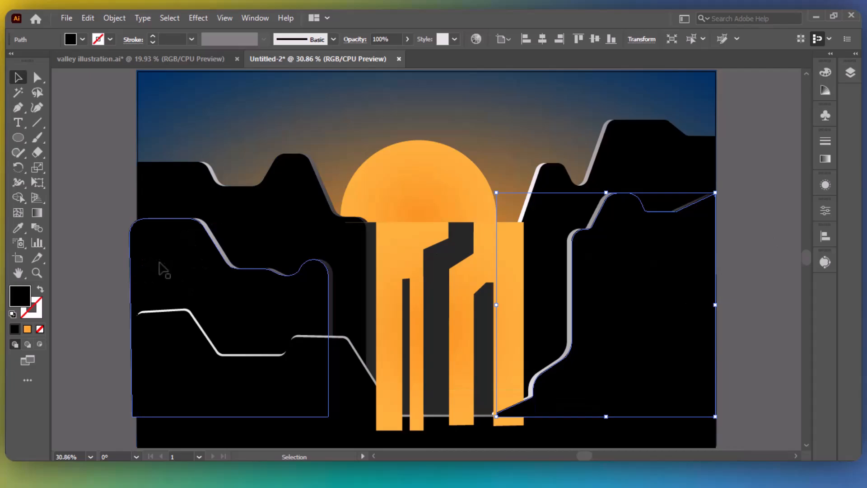
# Bring the foreground ground paths to the front.
pyautogui.click(696, 444)
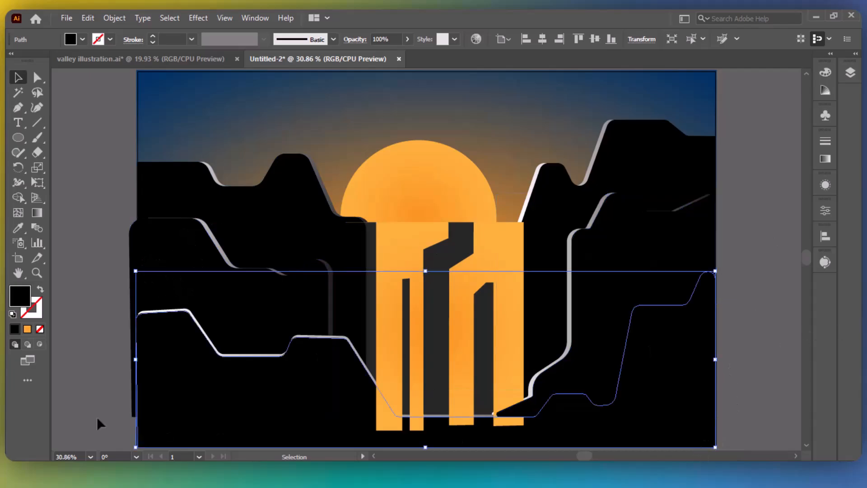
pyautogui.moveTo(94, 388); pyautogui.dragTo(203, 420)
pyautogui.rightClick(180, 401)
pyautogui.click(96, 390)
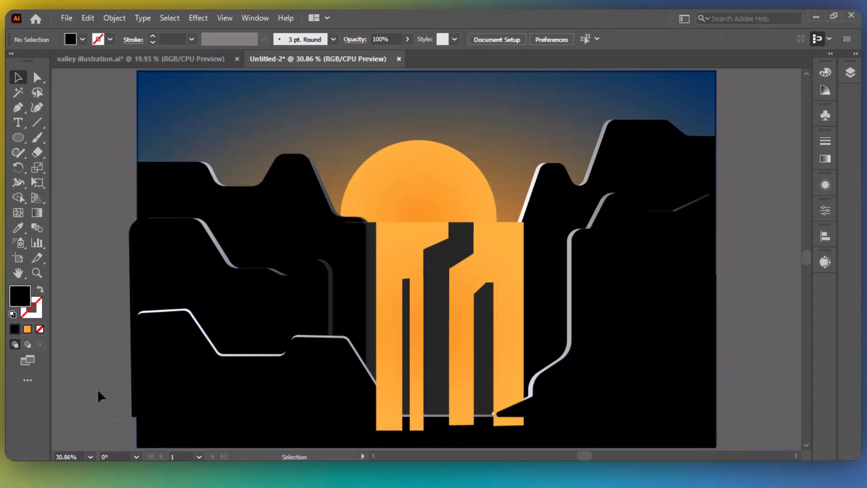
pyautogui.moveTo(152, 442); pyautogui.dragTo(167, 445)
pyautogui.moveTo(111, 430); pyautogui.dragTo(162, 444)
pyautogui.rightClick(158, 443)
pyautogui.moveTo(202, 368)
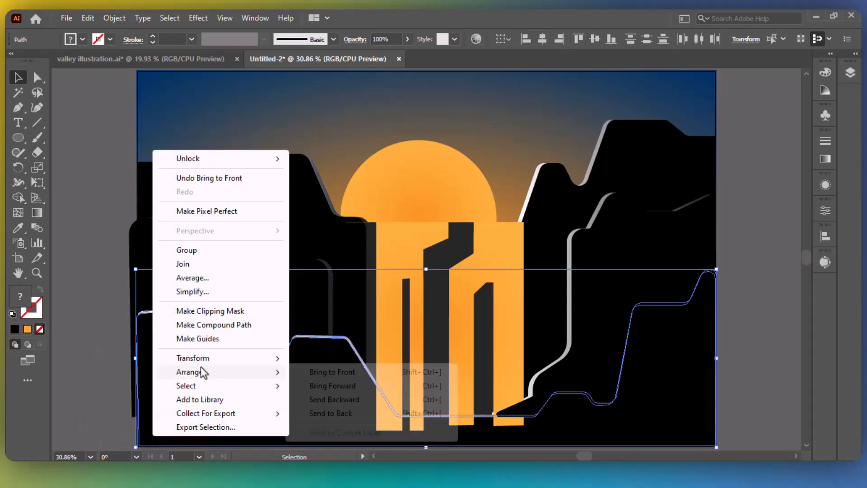
pyautogui.click(332, 371)
pyautogui.click(767, 313)
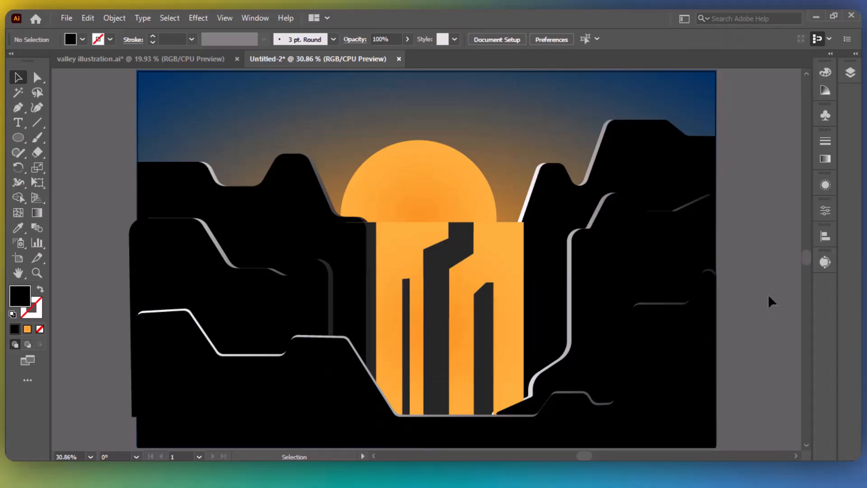
# Select the orange waterfall path in the Layers list.
pyautogui.click(655, 159)
pyautogui.click(404, 264)
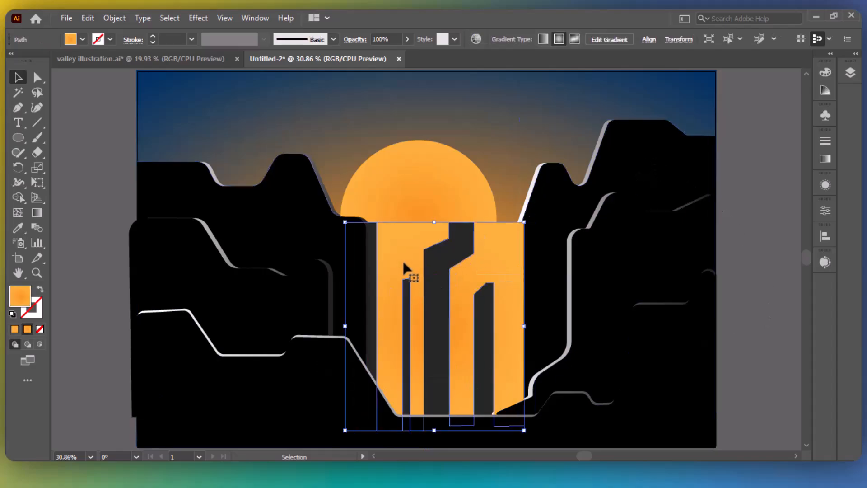
pyautogui.click(851, 72)
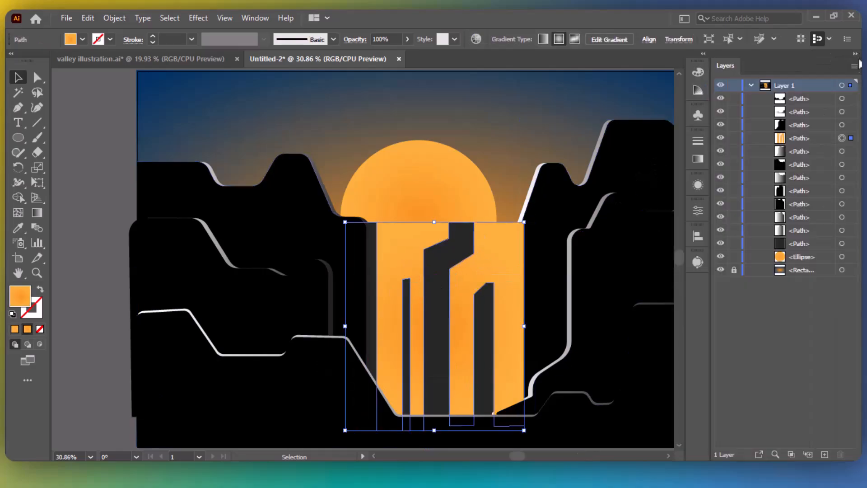
pyautogui.click(808, 139)
# Move the orange waterfall path behind the right cliff and reselect the streaks.
pyautogui.moveTo(822, 244); pyautogui.dragTo(773, 246)
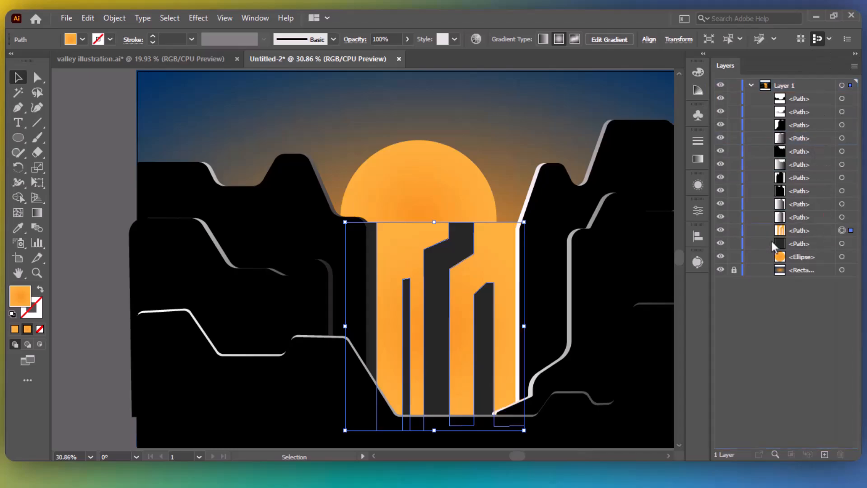
pyautogui.click(95, 215)
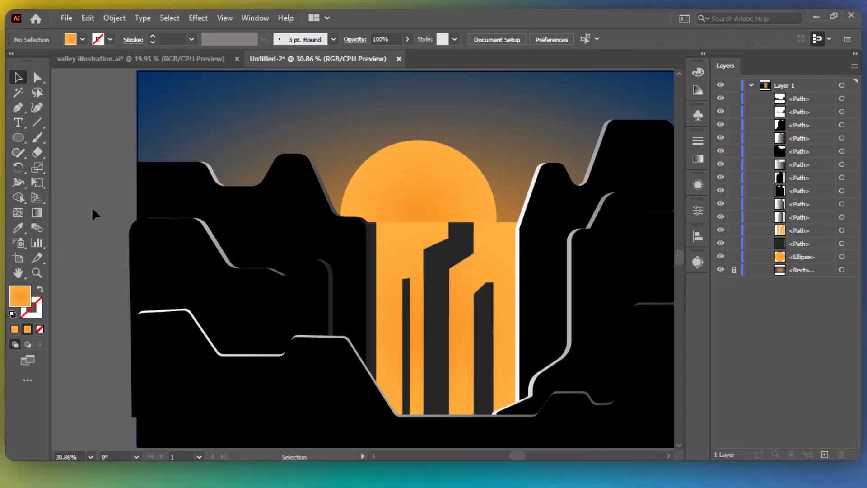
pyautogui.click(497, 277)
pyautogui.press('a')
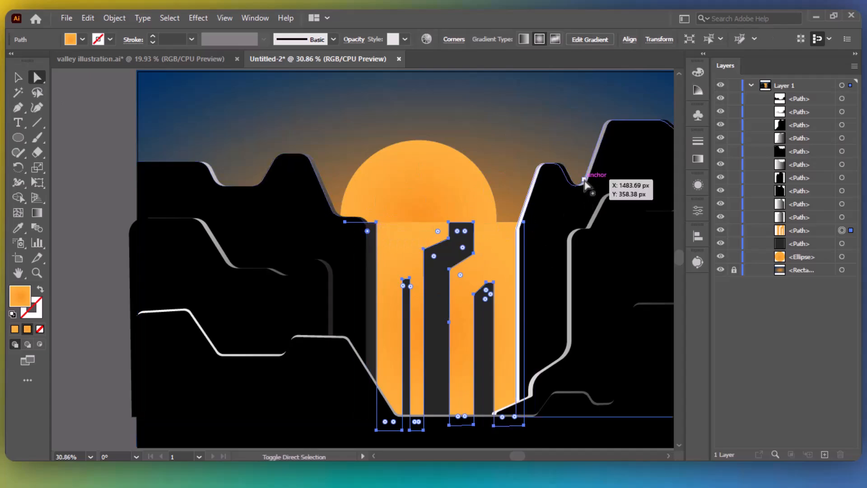
# Round the dark streaks' corners and step bends with live-corner widgets.
pyautogui.moveTo(407, 284); pyautogui.dragTo(469, 357)
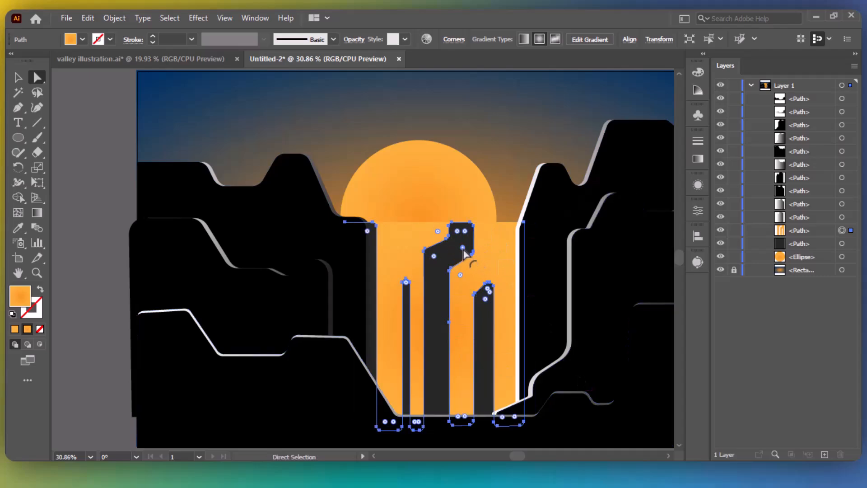
pyautogui.moveTo(463, 248); pyautogui.dragTo(457, 241)
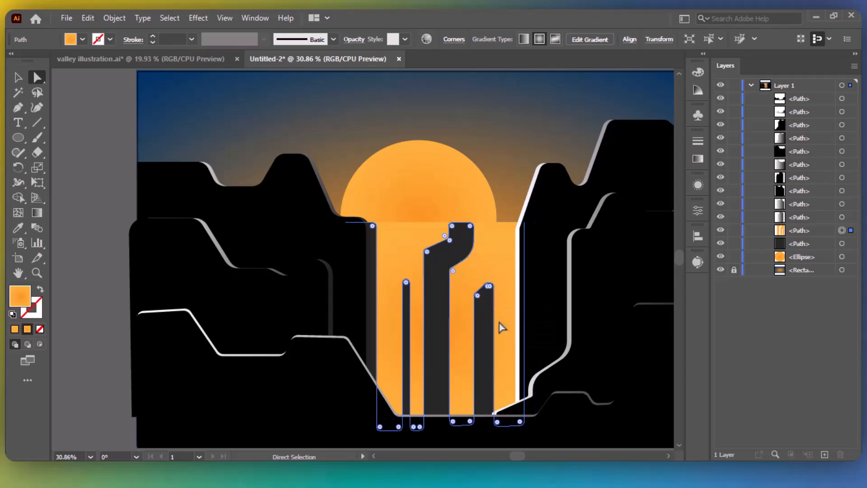
pyautogui.moveTo(485, 301); pyautogui.dragTo(511, 341)
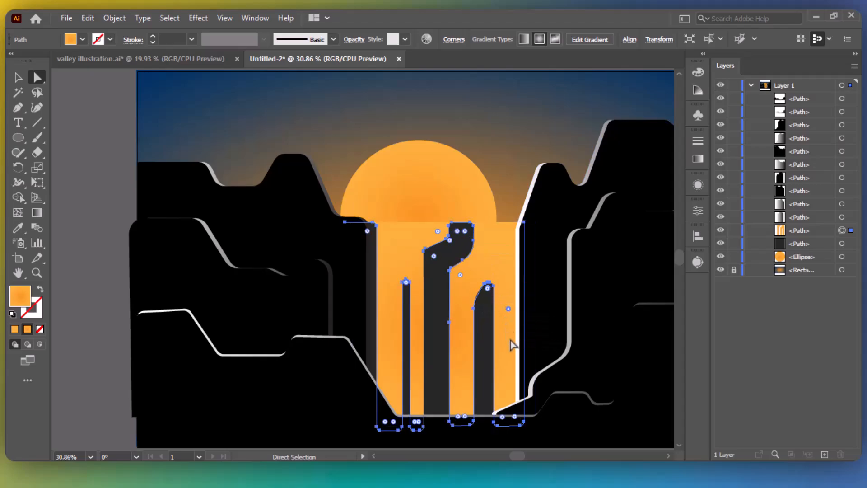
pyautogui.moveTo(461, 276); pyautogui.dragTo(506, 314)
pyautogui.moveTo(432, 274)
pyautogui.mouseDown()
pyautogui.moveTo(441, 261)
pyautogui.moveTo(448, 271)
pyautogui.mouseUp()
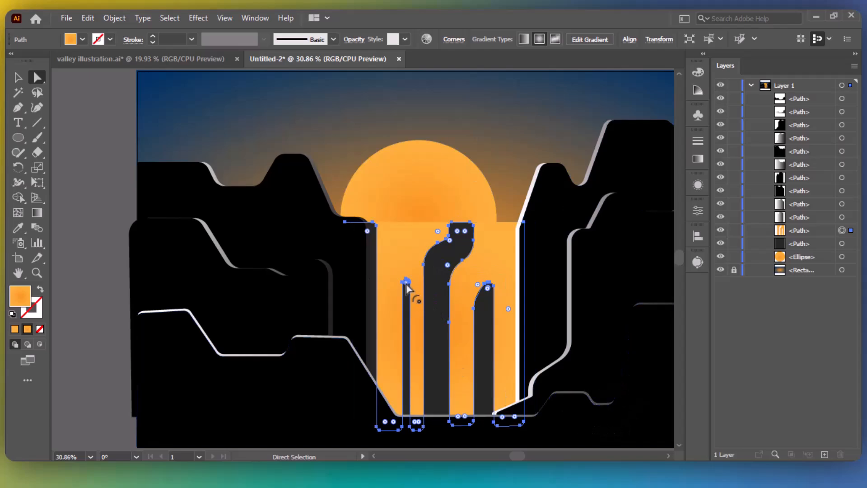
# Give the right cliff's edge highlight a yellow-to-orange gradient.
pyautogui.press('v')
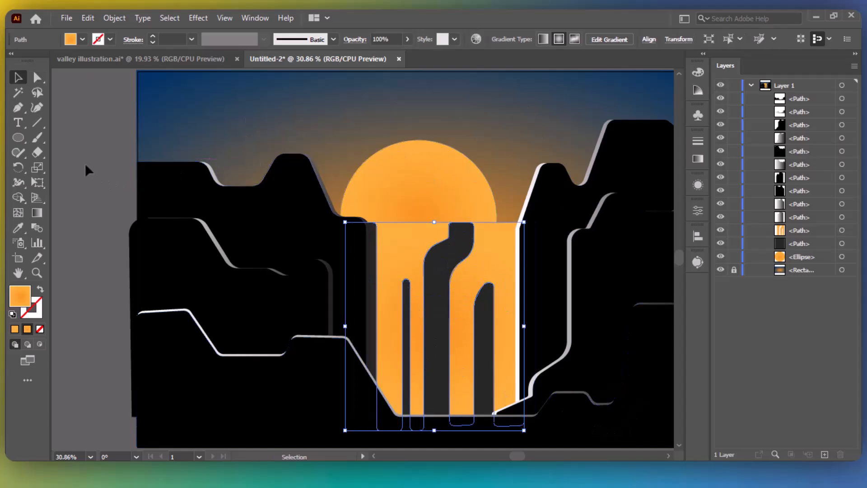
pyautogui.click(89, 171)
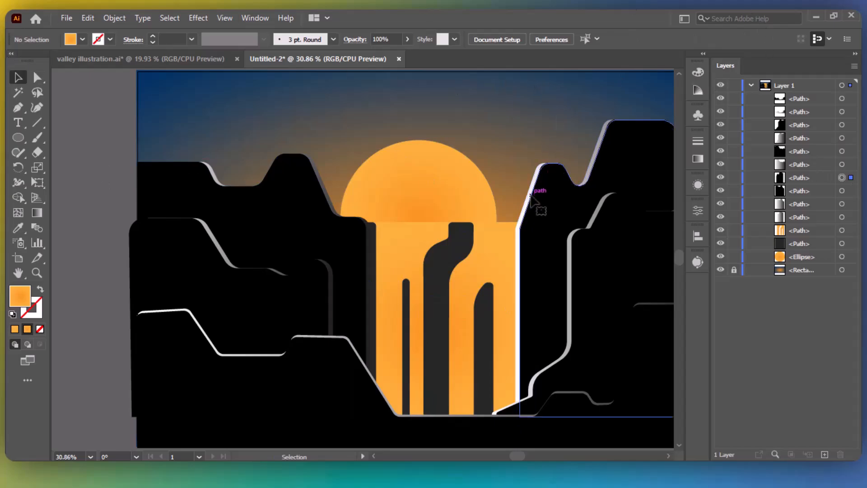
pyautogui.click(538, 209)
pyautogui.click(842, 139)
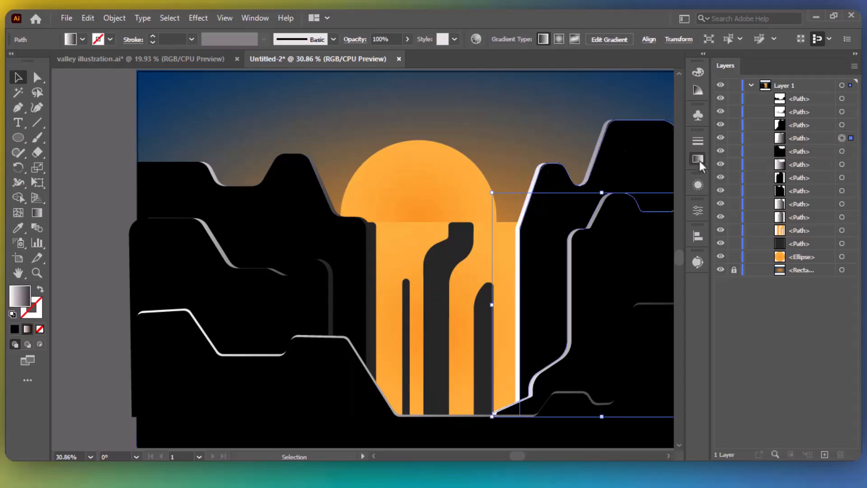
pyautogui.click(698, 159)
pyautogui.doubleClick(660, 254)
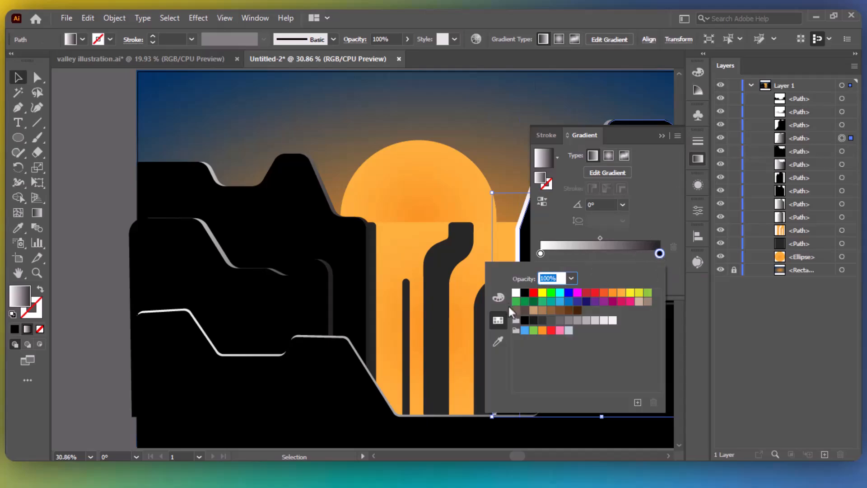
pyautogui.click(612, 292)
pyautogui.click(541, 253)
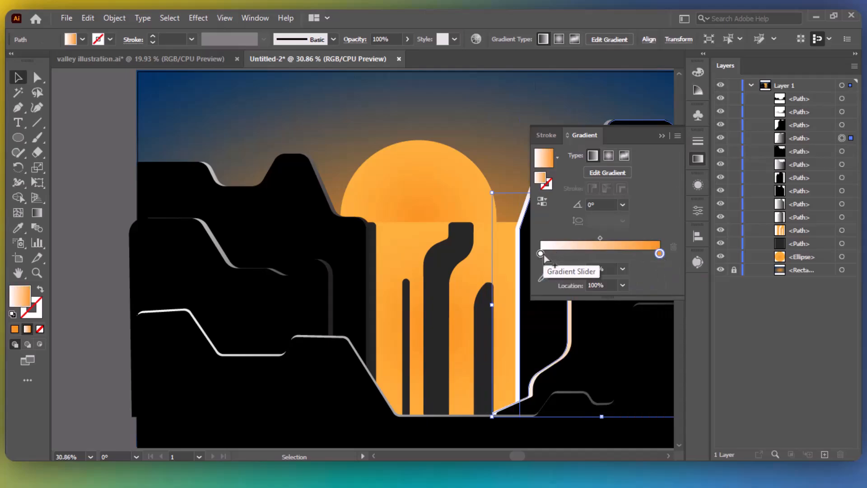
pyautogui.doubleClick(541, 253)
pyautogui.click(629, 293)
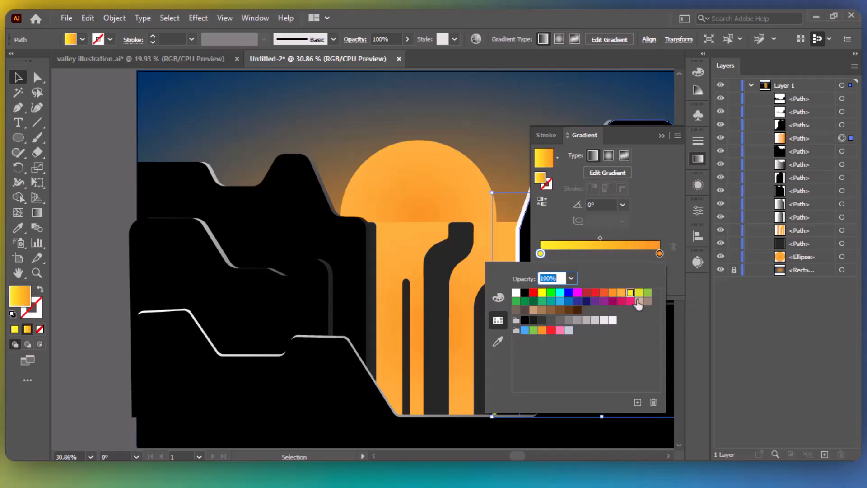
pyautogui.click(661, 137)
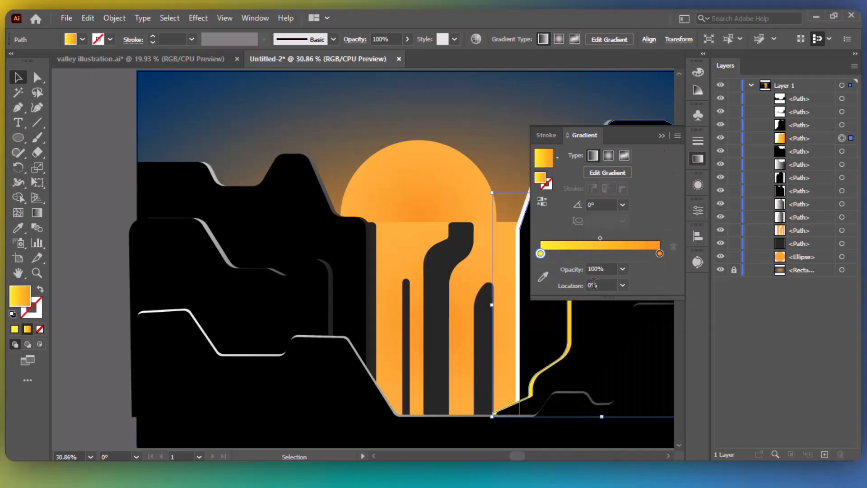
# Deepen the gradient's yellow start in RGB with blue at 0 and lower green.
pyautogui.doubleClick(540, 254)
pyautogui.click(498, 298)
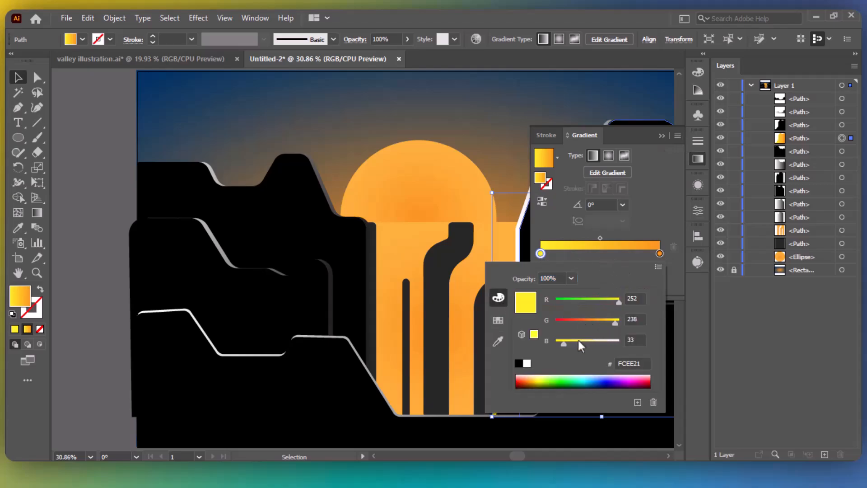
pyautogui.moveTo(563, 343); pyautogui.dragTo(552, 341)
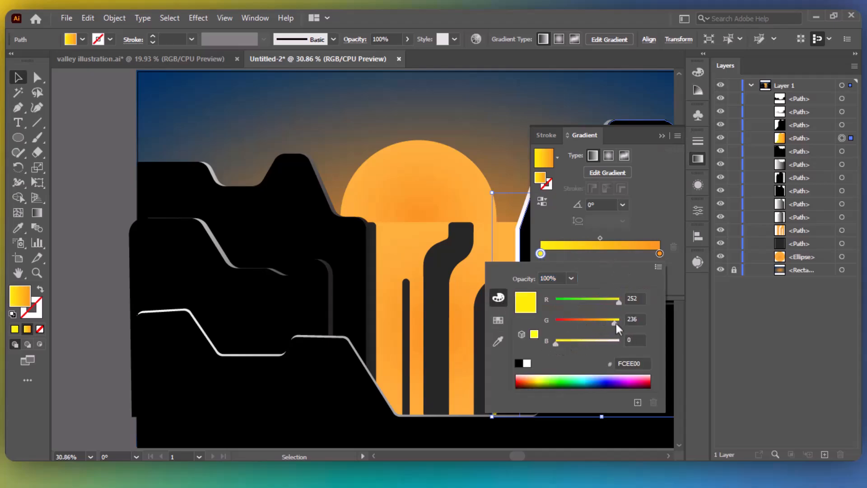
pyautogui.moveTo(615, 321); pyautogui.dragTo(603, 323)
pyautogui.click(662, 187)
pyautogui.click(662, 136)
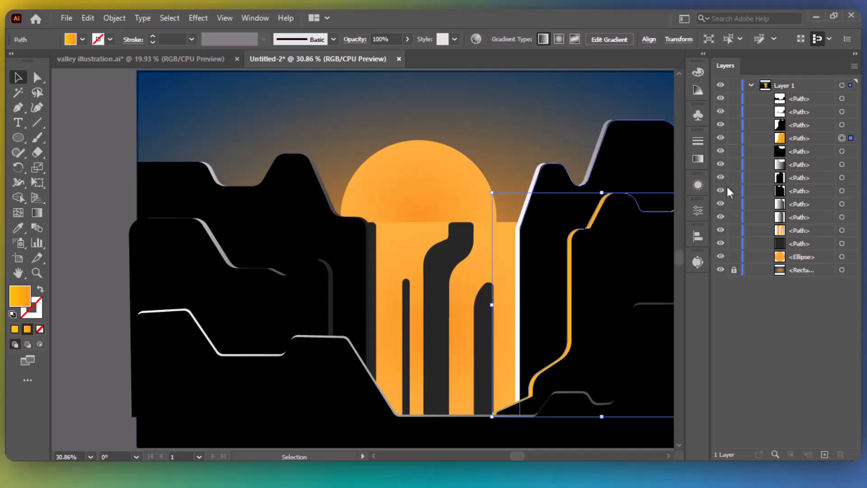
# Set the gradient start to the yellow swatch and the end to orange-red.
pyautogui.click(699, 160)
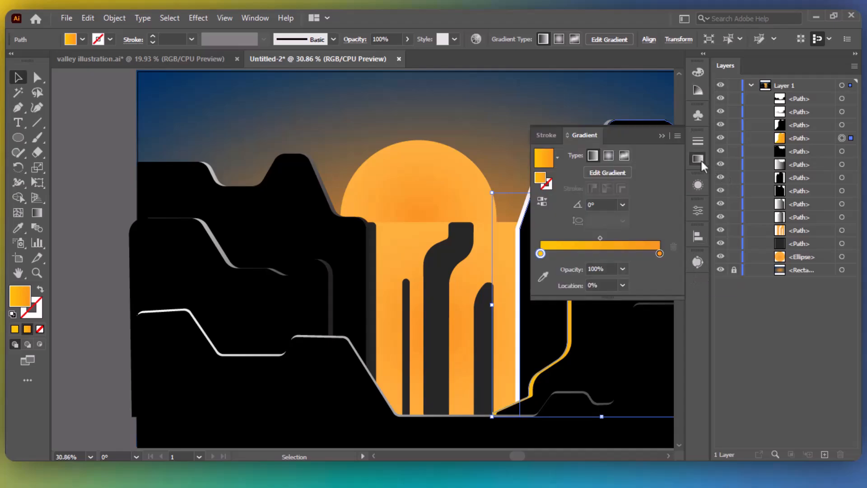
pyautogui.doubleClick(540, 254)
pyautogui.click(498, 320)
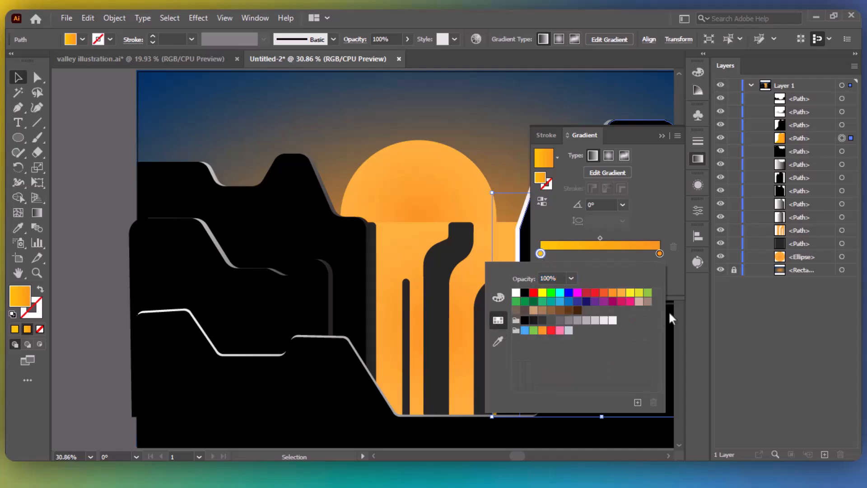
pyautogui.click(629, 293)
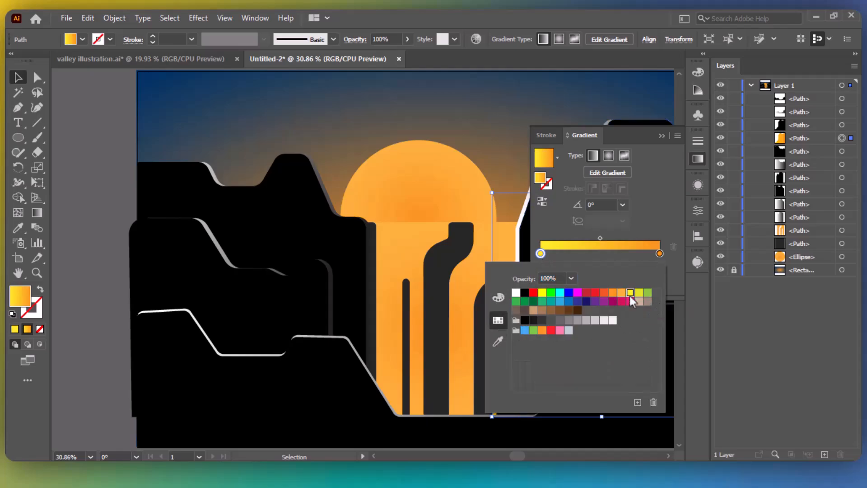
pyautogui.doubleClick(660, 253)
pyautogui.click(603, 293)
pyautogui.click(652, 146)
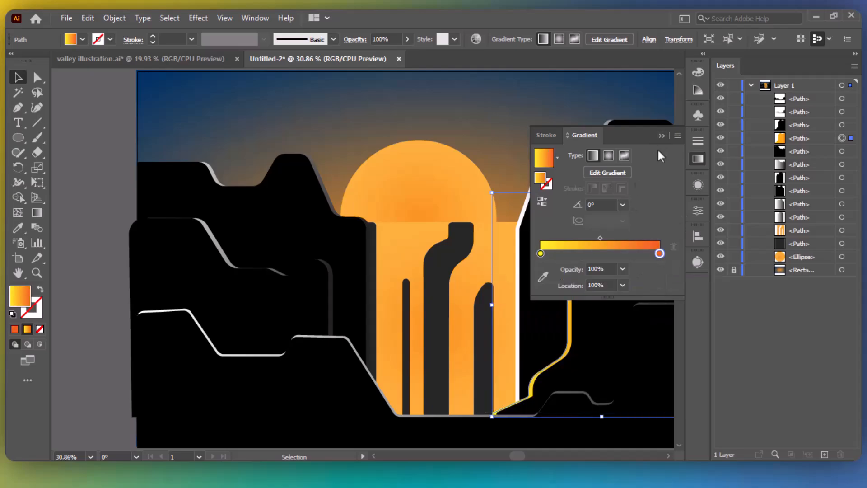
pyautogui.click(661, 136)
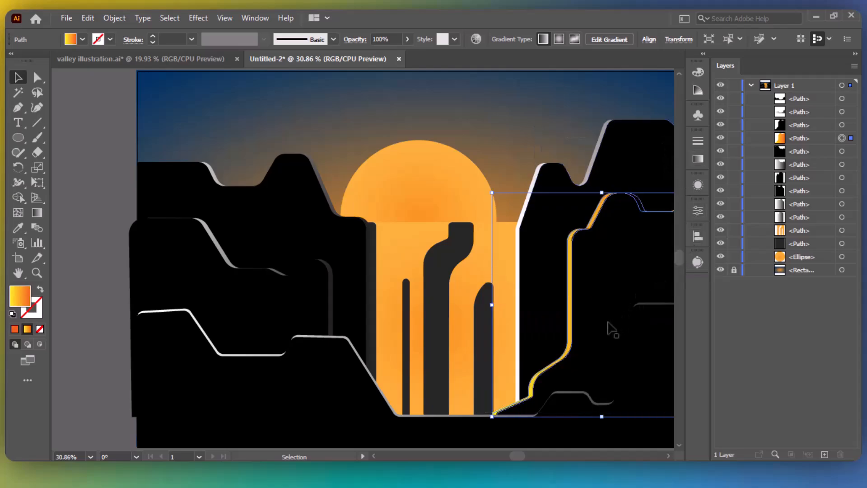
# Eyedrop the canyon gradient onto the left and right mountain edge highlights.
pyautogui.click(369, 246)
pyautogui.press('i')
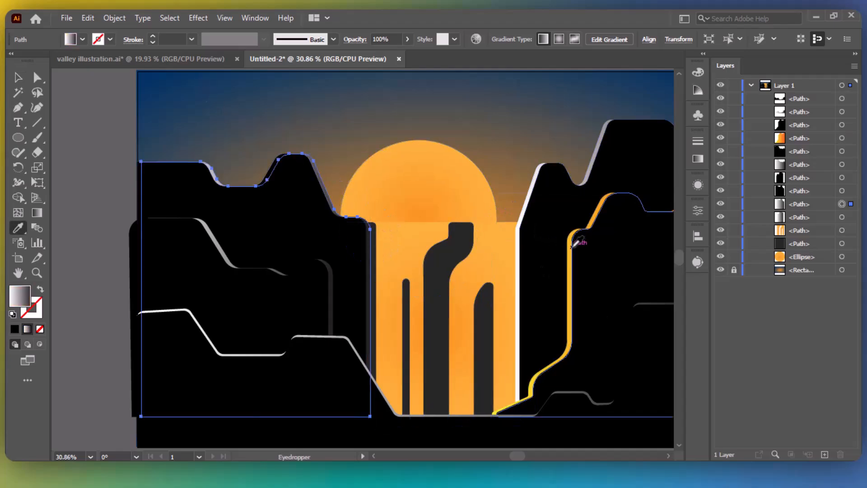
pyautogui.click(569, 244)
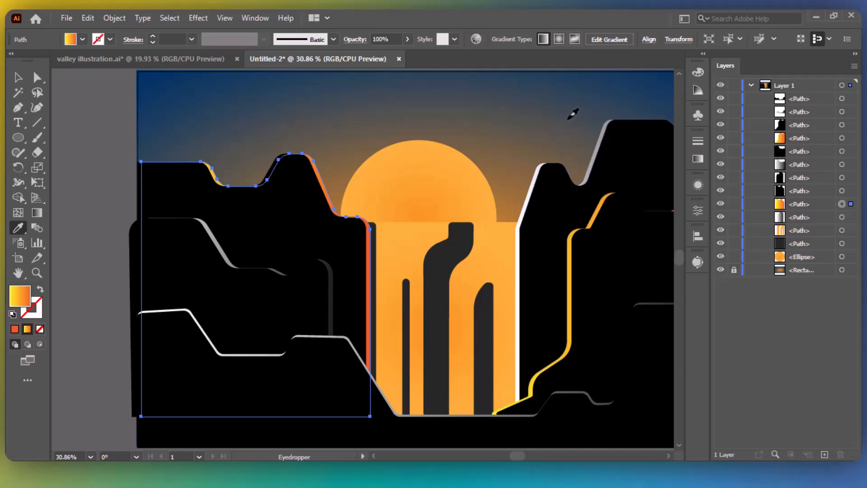
pyautogui.keyDown('ctrl'); pyautogui.click(554, 214); pyautogui.keyUp('ctrl')
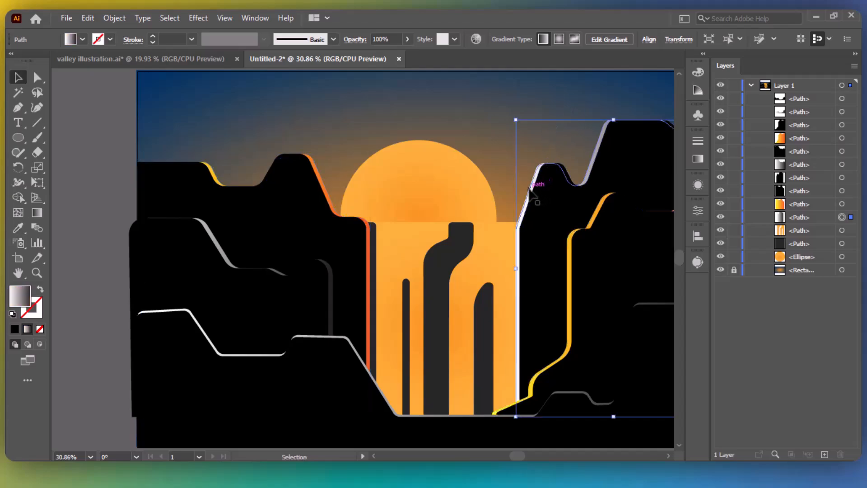
pyautogui.click(572, 241)
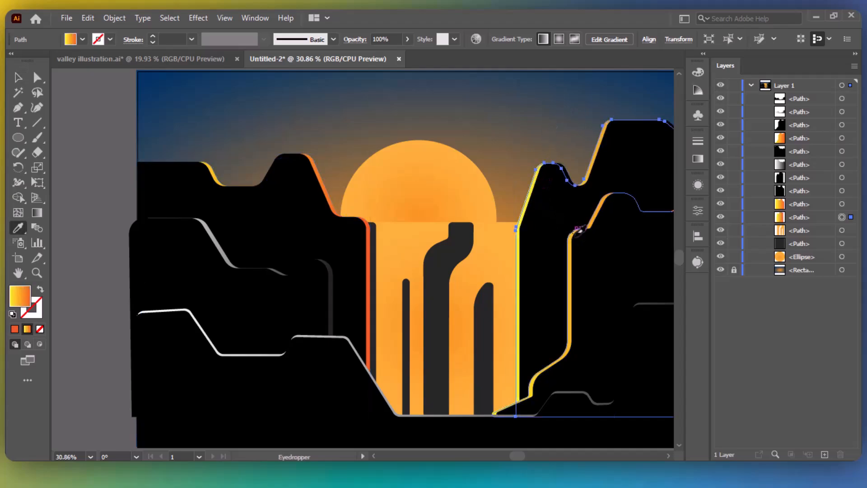
pyautogui.press('v')
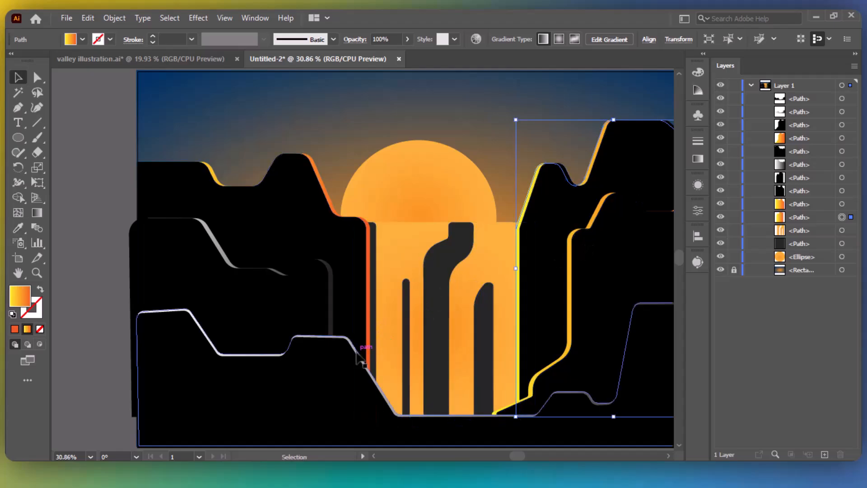
# Apply the yellow-orange gradient to the lower-left and middle ridge highlights.
pyautogui.click(359, 353)
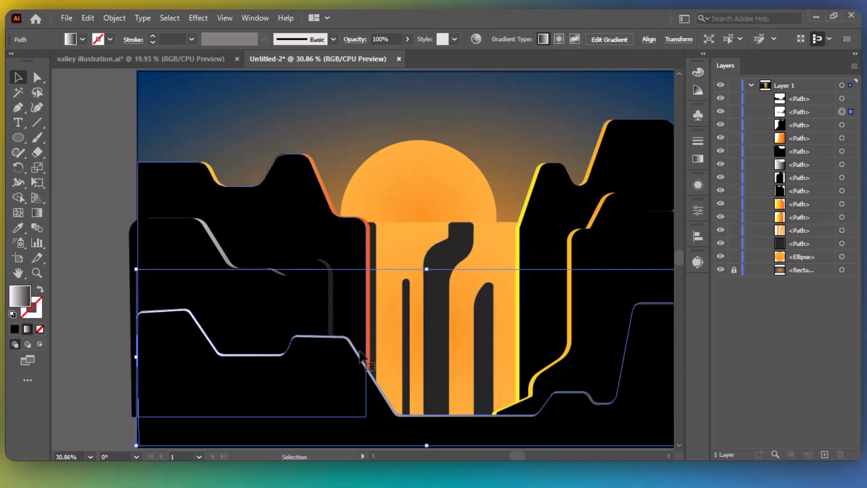
pyautogui.press('i')
pyautogui.click(373, 242)
pyautogui.hotkey('ctrl', 'z')
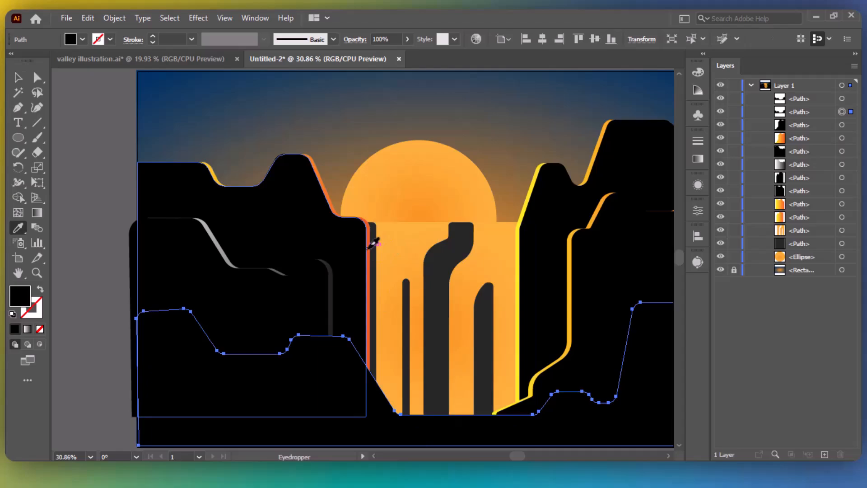
pyautogui.click(371, 240)
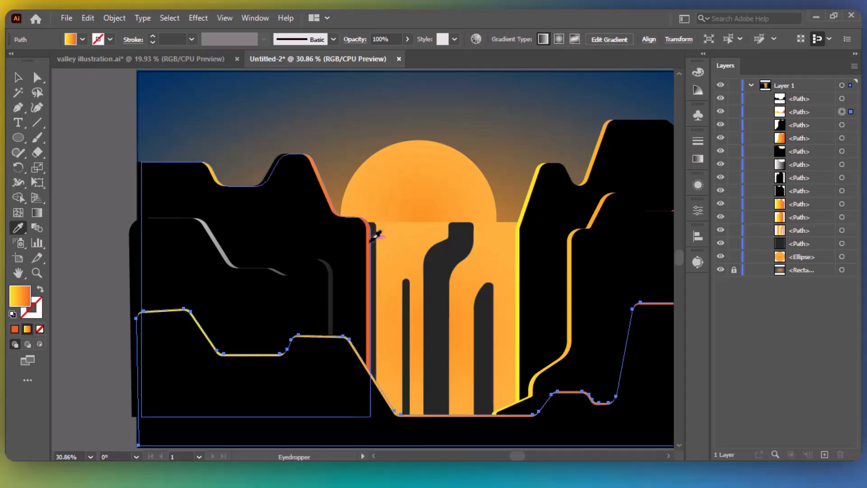
pyautogui.press('v')
pyautogui.click(228, 261)
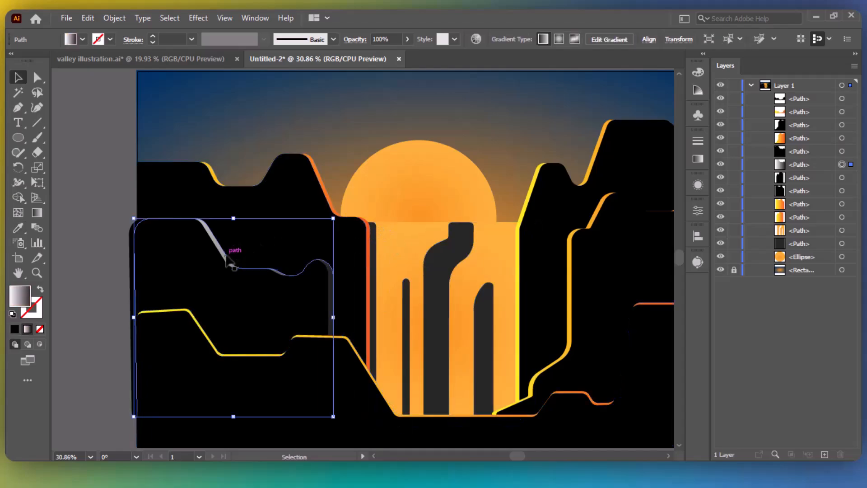
pyautogui.press('i')
pyautogui.click(333, 201)
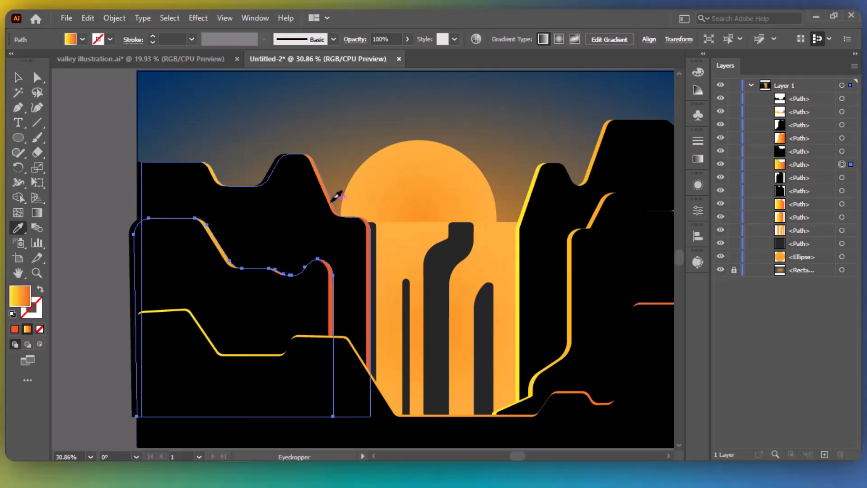
pyautogui.click(855, 54)
pyautogui.press('v')
pyautogui.click(775, 201)
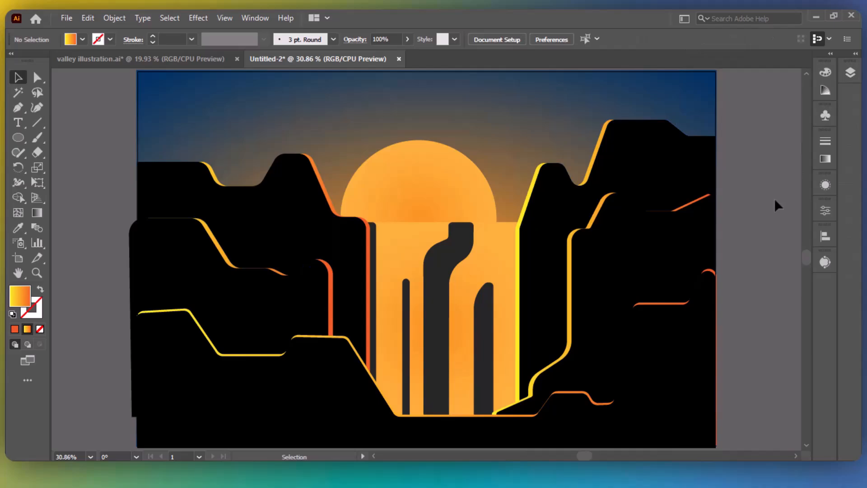
# In the expanded Layers list, select all five cliff edge highlight paths together.
pyautogui.click(851, 72)
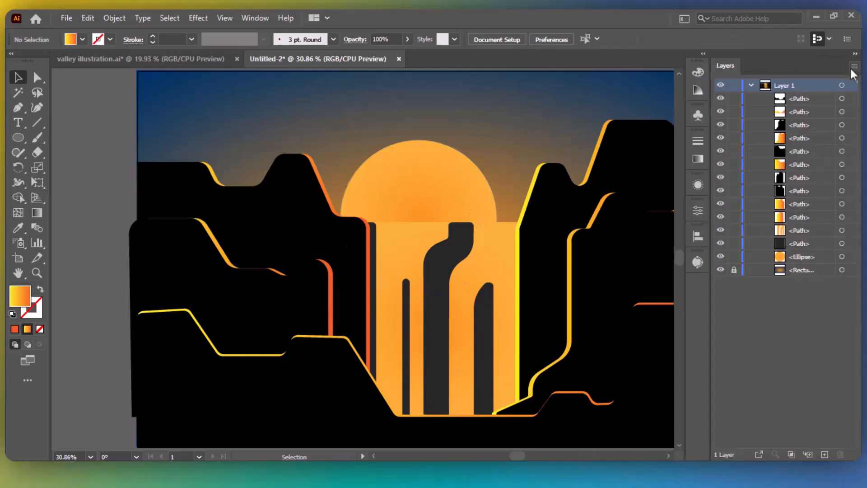
pyautogui.click(842, 138)
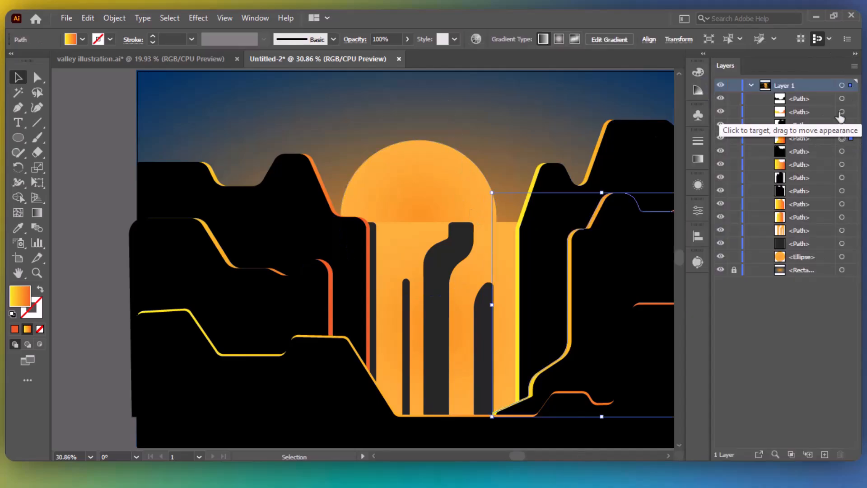
pyautogui.keyDown('shift'); pyautogui.click(842, 111); pyautogui.keyUp('shift')
pyautogui.keyDown('shift'); pyautogui.click(842, 165); pyautogui.keyUp('shift')
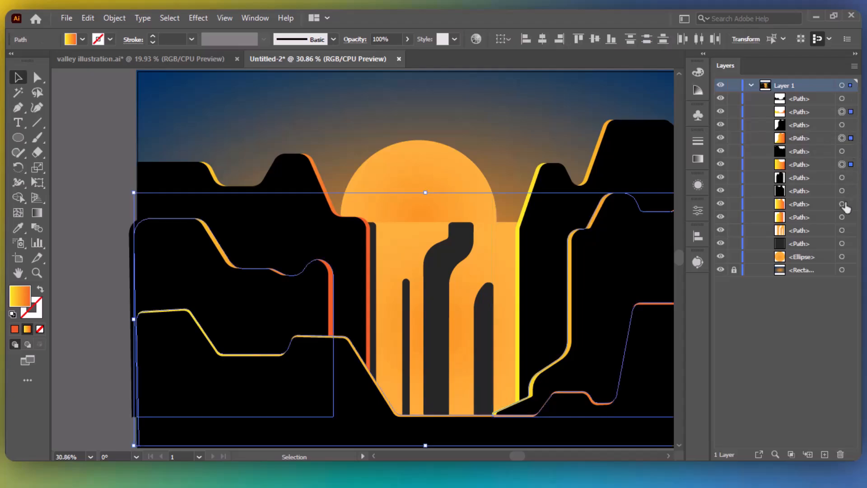
pyautogui.keyDown('shift'); pyautogui.click(842, 203); pyautogui.keyUp('shift')
pyautogui.keyDown('shift'); pyautogui.click(842, 217); pyautogui.keyUp('shift')
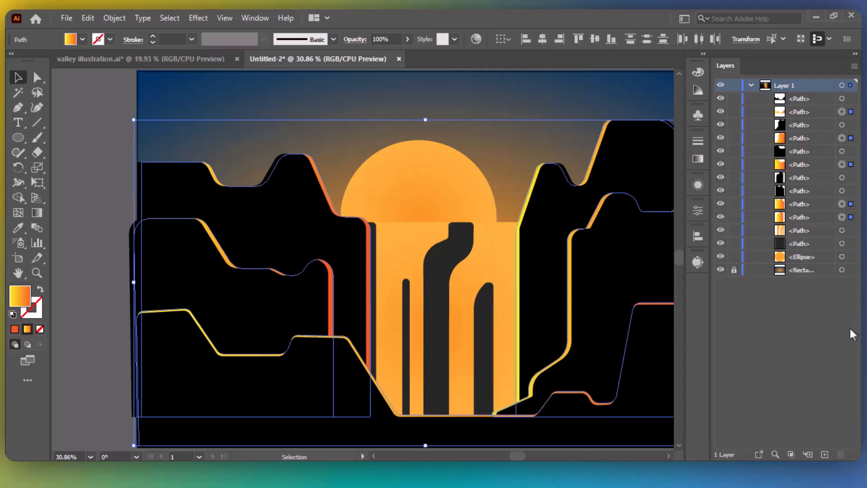
# Drag one diagonal yellow-to-orange gradient across all selected highlights, then deselect and collapse Layers.
pyautogui.press('g')
pyautogui.moveTo(472, 132)
pyautogui.mouseDown()
pyautogui.moveTo(486, 271)
pyautogui.moveTo(470, 383)
pyautogui.mouseUp()
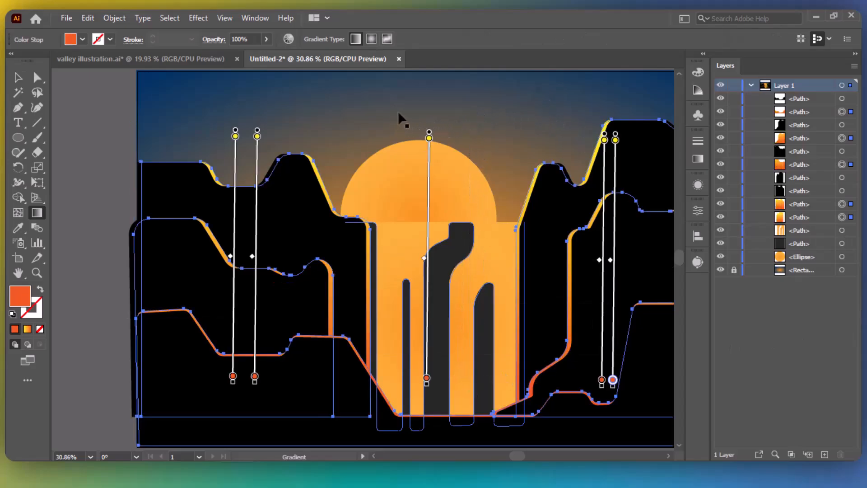
pyautogui.moveTo(424, 85); pyautogui.dragTo(428, 436)
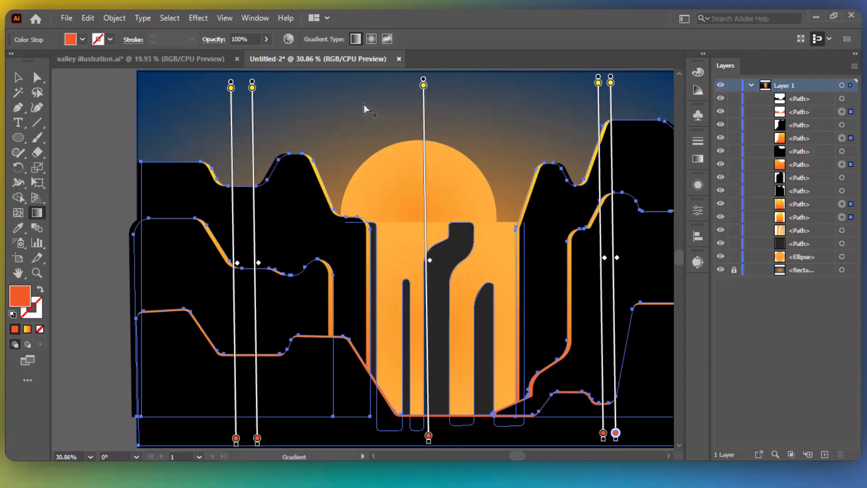
pyautogui.moveTo(364, 104)
pyautogui.mouseDown()
pyautogui.moveTo(507, 449)
pyautogui.moveTo(472, 443)
pyautogui.mouseUp()
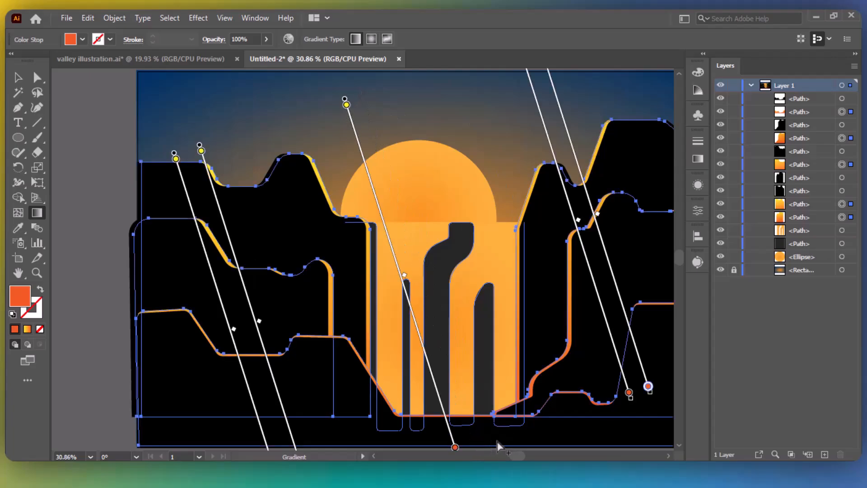
pyautogui.press('v')
pyautogui.click(73, 179)
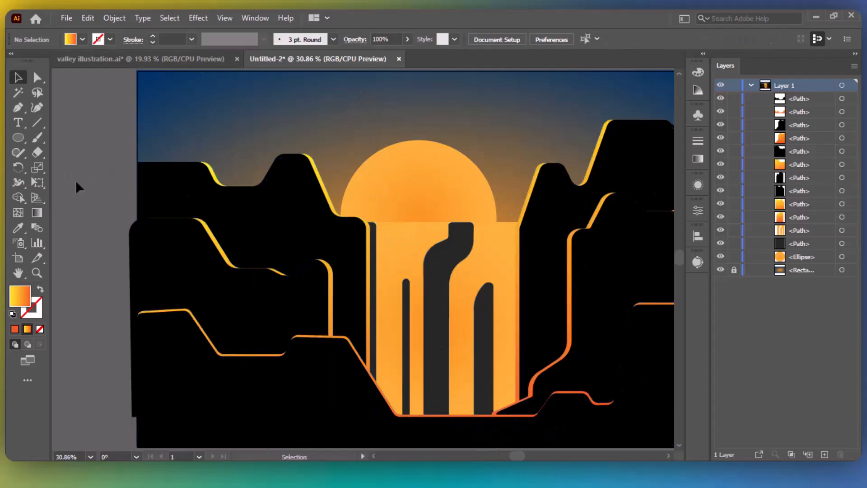
pyautogui.click(854, 55)
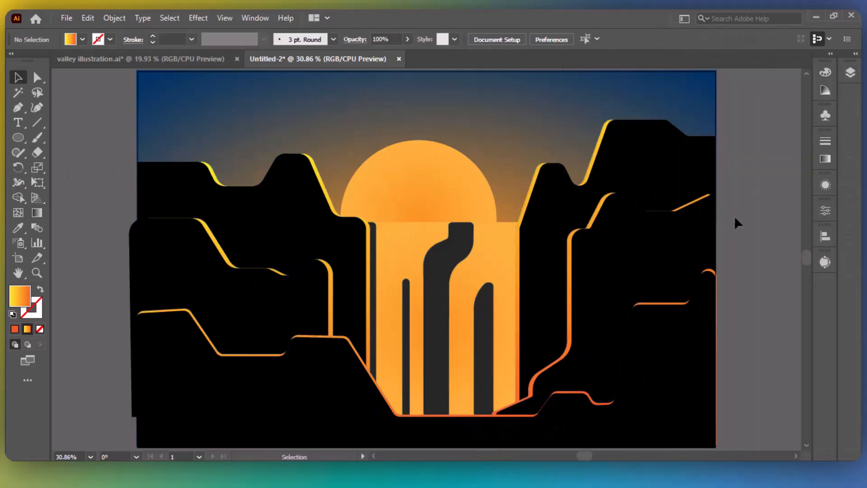
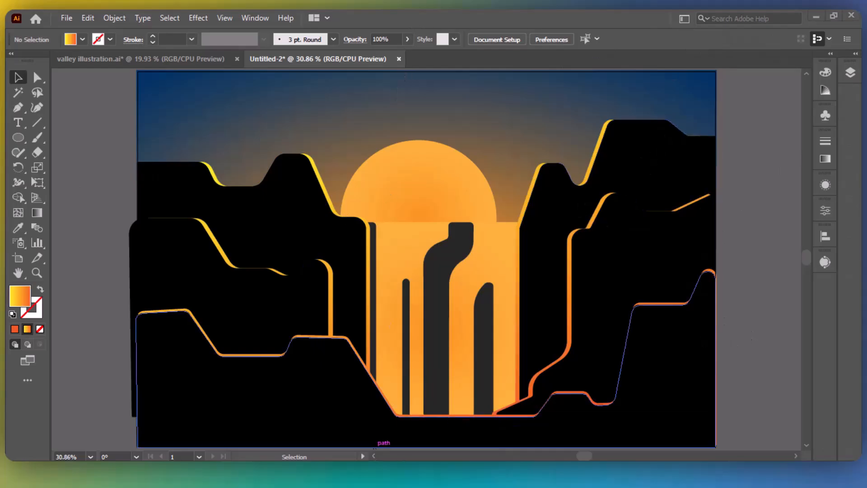
# Drag the pinetree PNG from Downloads onto the artboard over the left cliffs.
pyautogui.press('super+e')
pyautogui.doubleClick(519, 195)
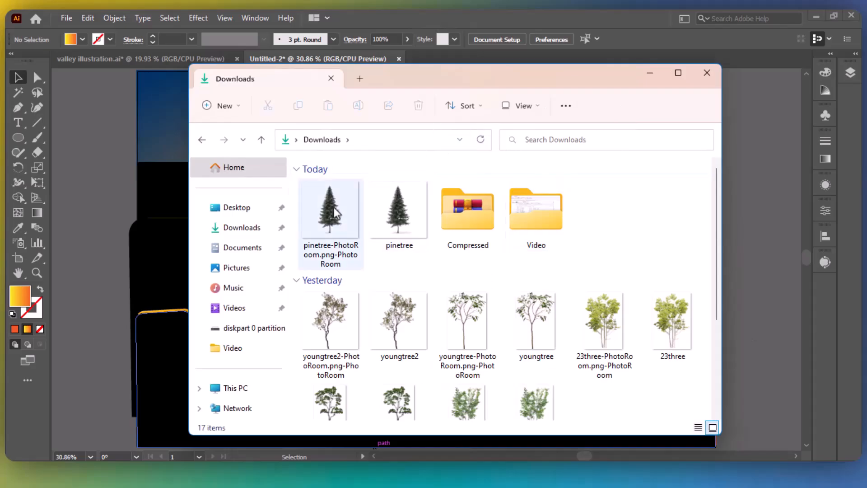
pyautogui.moveTo(335, 213); pyautogui.dragTo(271, 220)
pyautogui.click(706, 72)
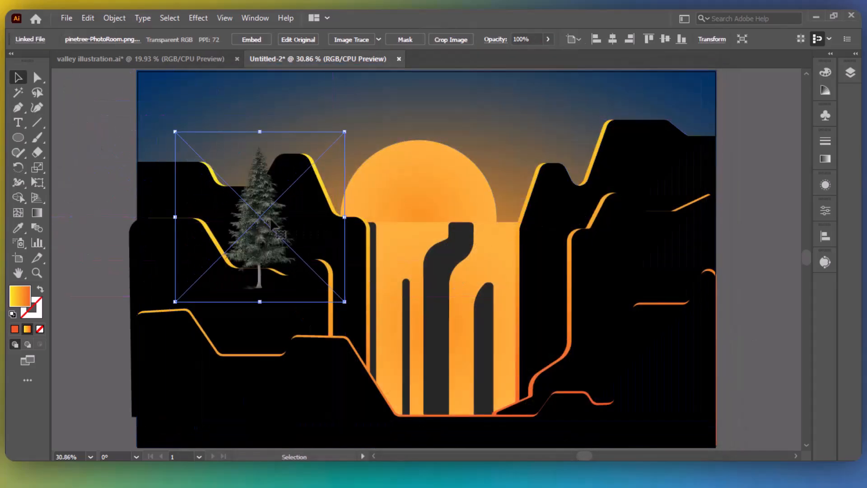
pyautogui.click(379, 40)
# Trace the pine with the Silhouettes preset, expand it, and scale the black tree down.
pyautogui.click(401, 195)
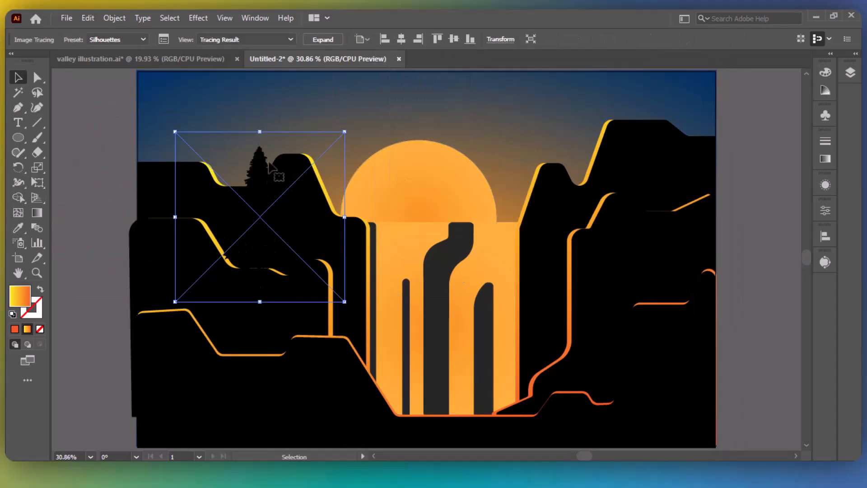
pyautogui.click(322, 39)
pyautogui.moveTo(316, 221)
pyautogui.mouseDown()
pyautogui.moveTo(434, 182)
pyautogui.moveTo(392, 154)
pyautogui.moveTo(375, 160)
pyautogui.moveTo(364, 194)
pyautogui.moveTo(350, 202)
pyautogui.moveTo(567, 152)
pyautogui.moveTo(556, 154)
pyautogui.mouseUp()
pyautogui.click(768, 134)
pyautogui.click(375, 163)
# Alt-drag tree copies onto the right peak, left peak and middle peak, nudging into place.
pyautogui.moveTo(553, 153); pyautogui.dragTo(236, 263)
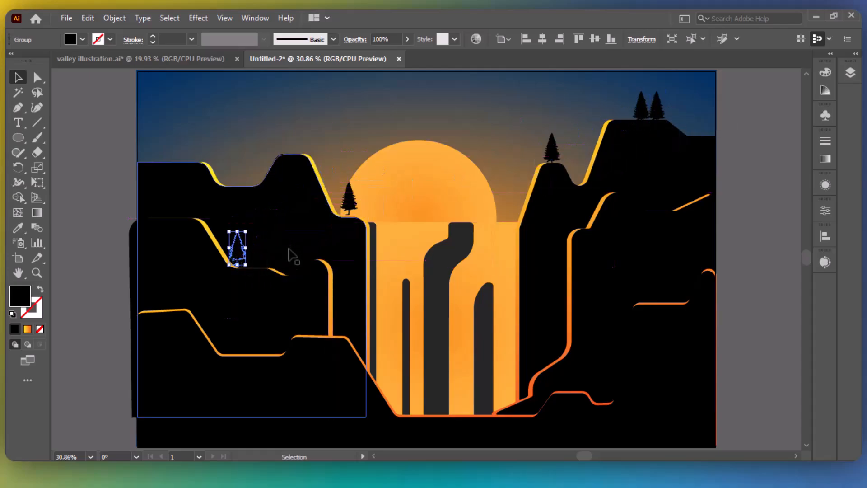
pyautogui.press('Down')
pyautogui.press('Down')
pyautogui.press('Left')
pyautogui.press('Left')
pyautogui.press('Left')
pyautogui.press('Left')
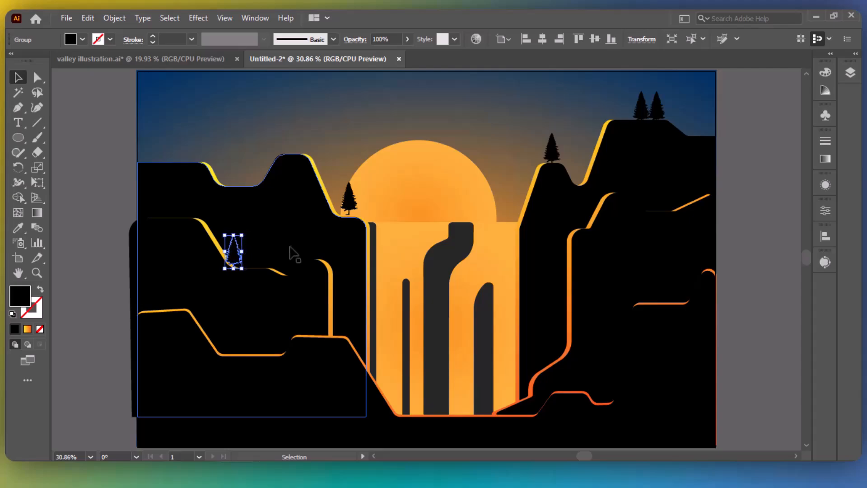
pyautogui.click(96, 244)
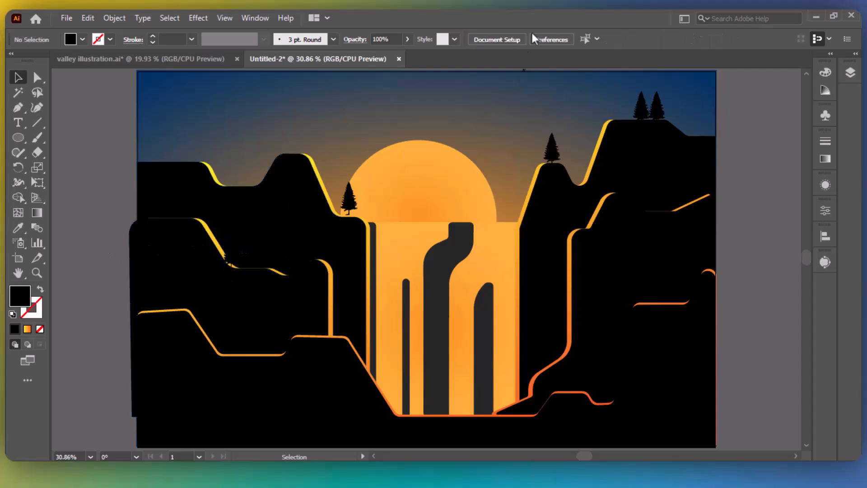
pyautogui.moveTo(554, 158); pyautogui.dragTo(197, 154)
pyautogui.moveTo(197, 153); pyautogui.dragTo(470, 377)
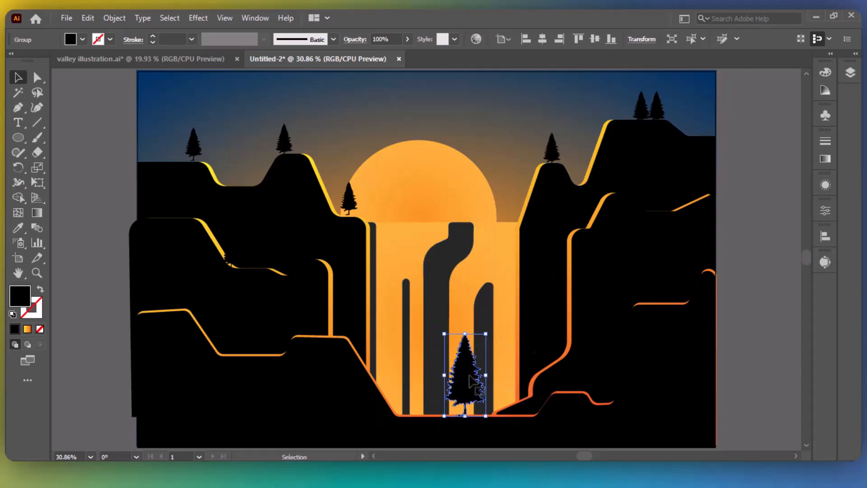
# Alt-drag several small pine copies along the valley floor beneath the waterfall, adjusting their positions.
pyautogui.moveTo(550, 155); pyautogui.dragTo(437, 403)
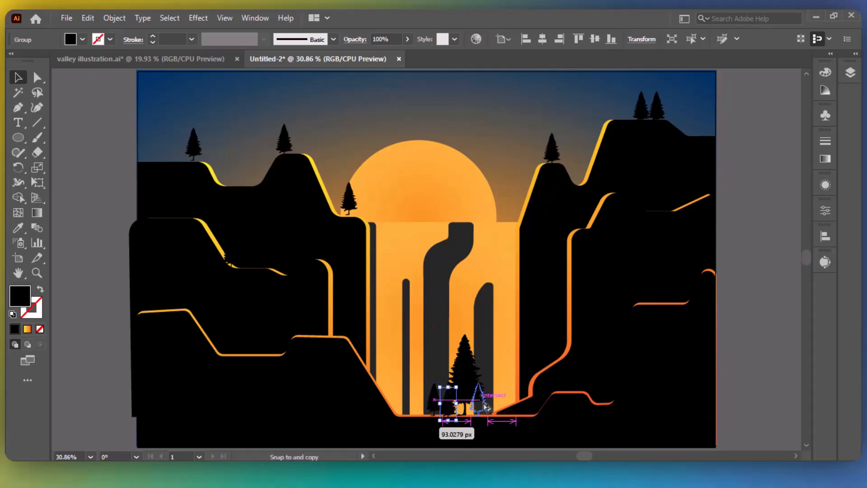
pyautogui.moveTo(460, 416); pyautogui.dragTo(403, 409)
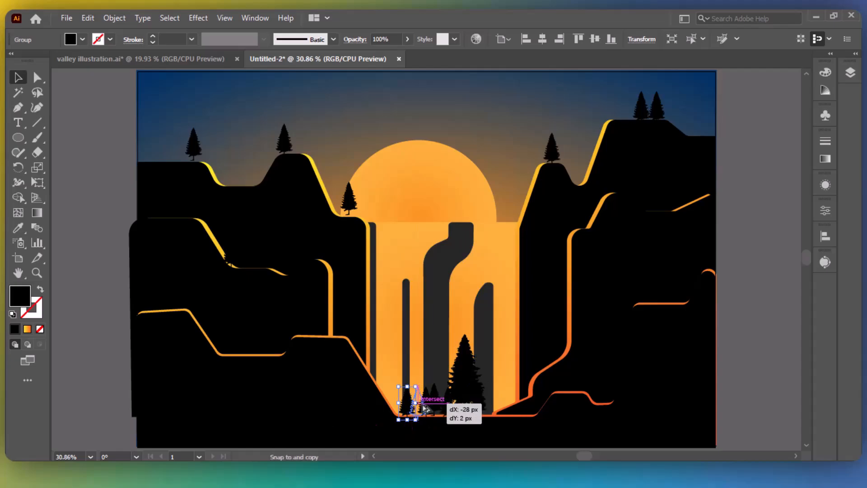
pyautogui.moveTo(481, 404); pyautogui.dragTo(510, 409)
pyautogui.click(768, 323)
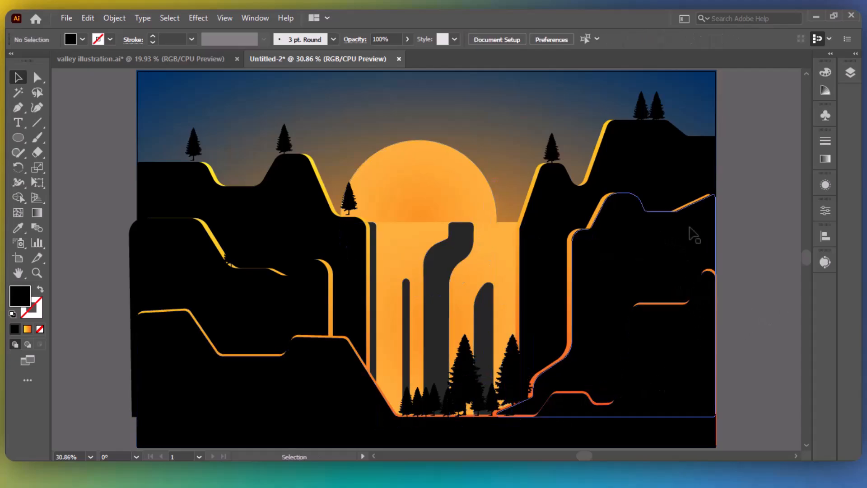
pyautogui.moveTo(552, 152); pyautogui.dragTo(335, 325)
pyautogui.click(768, 309)
pyautogui.click(766, 263)
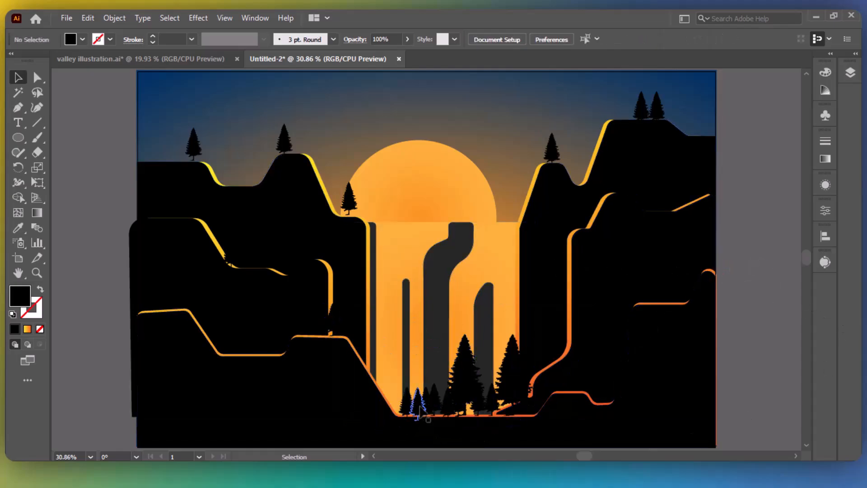
pyautogui.moveTo(420, 409); pyautogui.dragTo(401, 401)
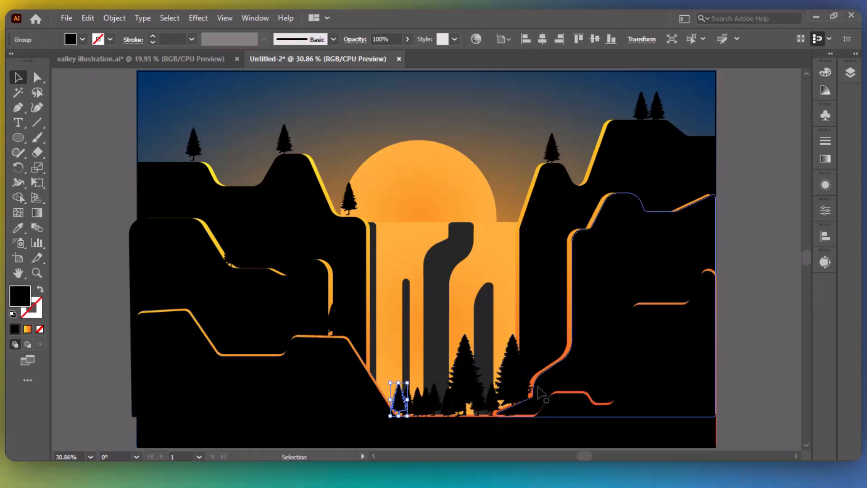
pyautogui.click(755, 339)
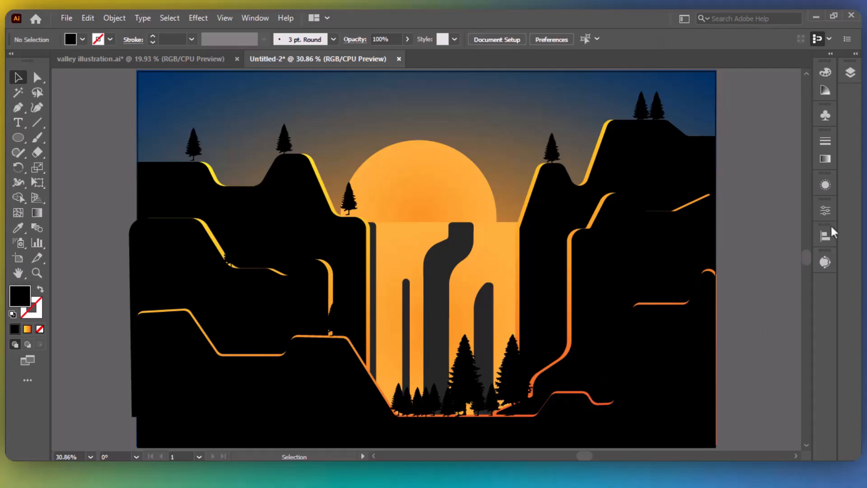
# Draw a large gradient-filled ellipse over the lower valley with the Ellipse tool.
pyautogui.click(18, 138)
pyautogui.click(28, 329)
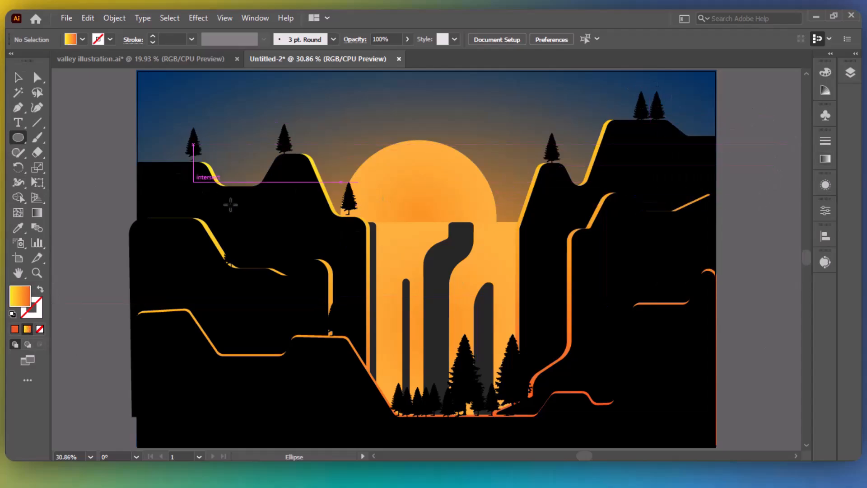
pyautogui.moveTo(251, 246); pyautogui.dragTo(710, 447)
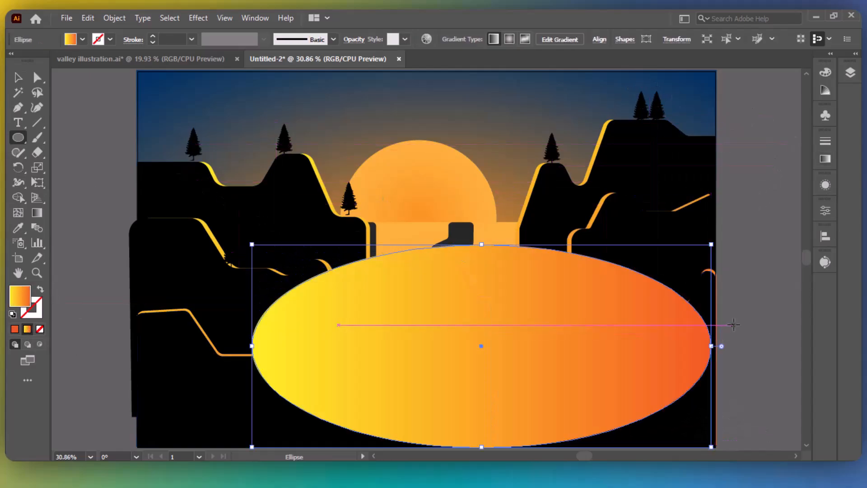
pyautogui.scroll(-3, 801, 94)
# Make the ellipse's gradient radial with orange at the centre and yellow at the edge.
pyautogui.click(823, 158)
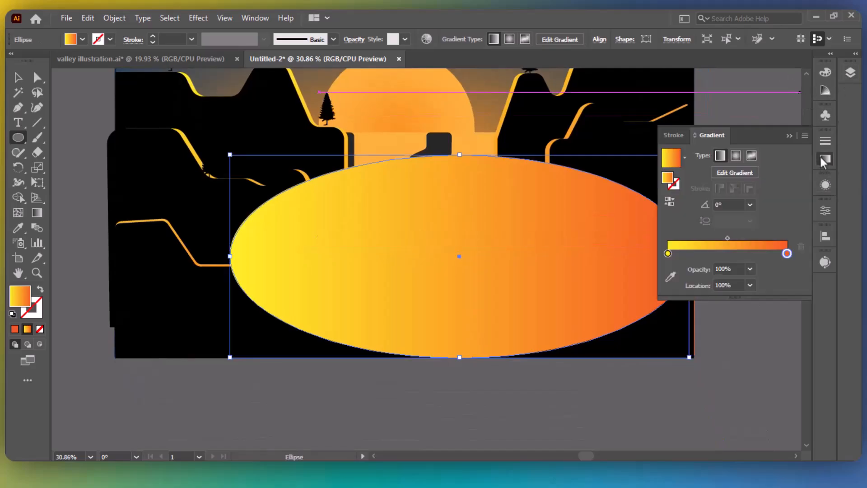
pyautogui.click(736, 156)
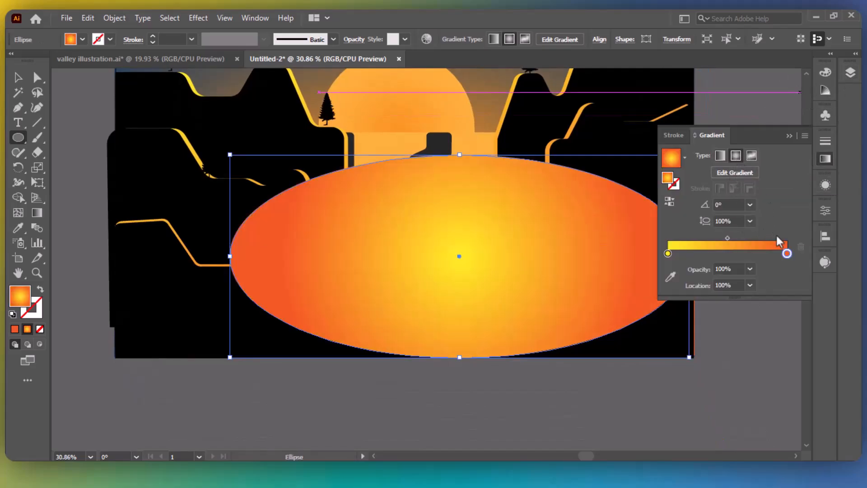
pyautogui.moveTo(668, 254); pyautogui.dragTo(727, 253)
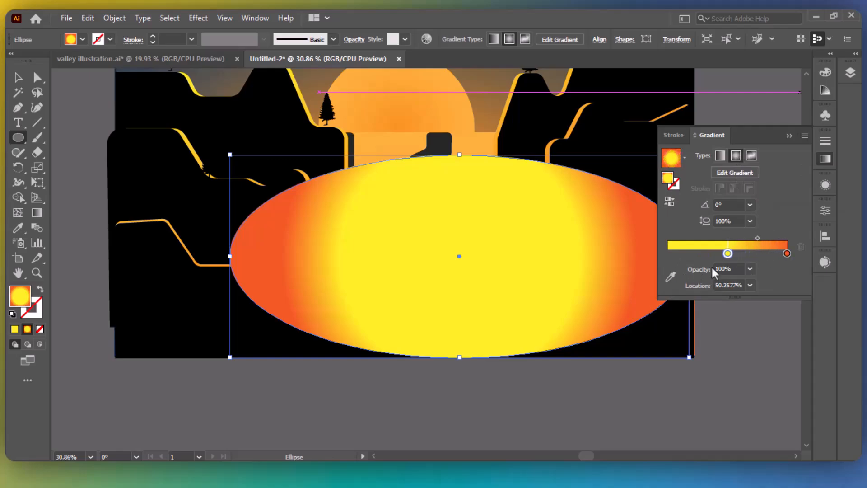
pyautogui.moveTo(787, 253); pyautogui.dragTo(667, 257)
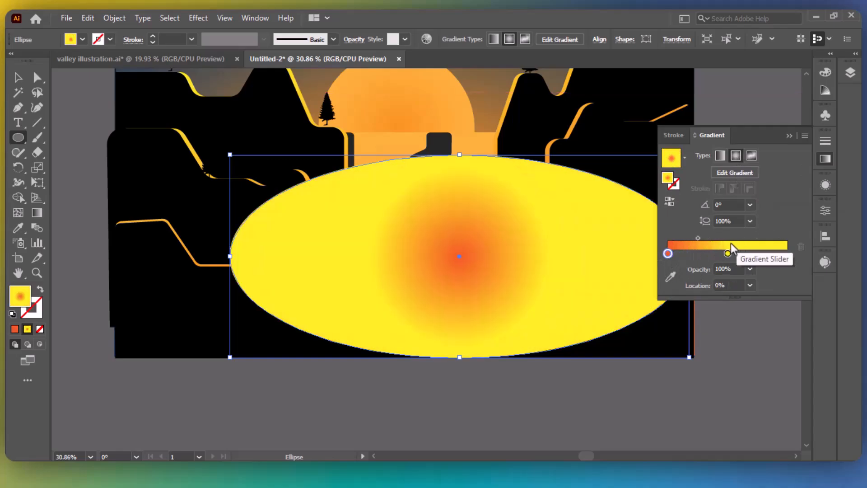
pyautogui.moveTo(728, 254); pyautogui.dragTo(808, 265)
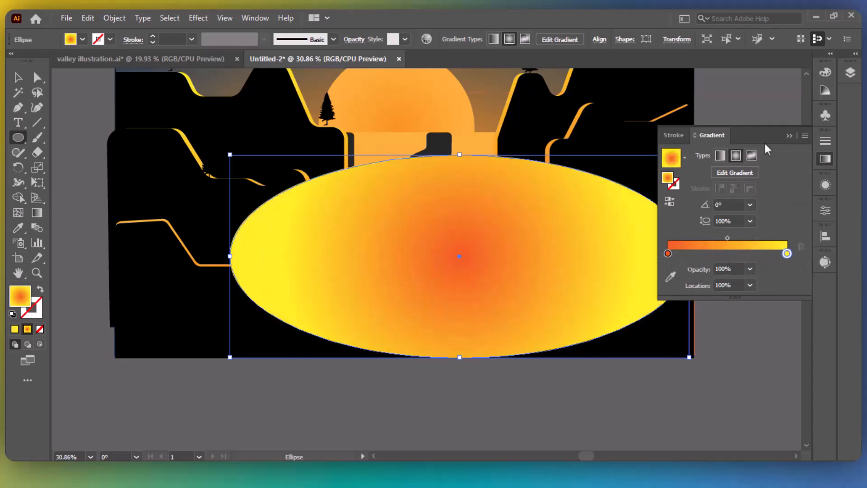
pyautogui.click(849, 71)
pyautogui.click(662, 136)
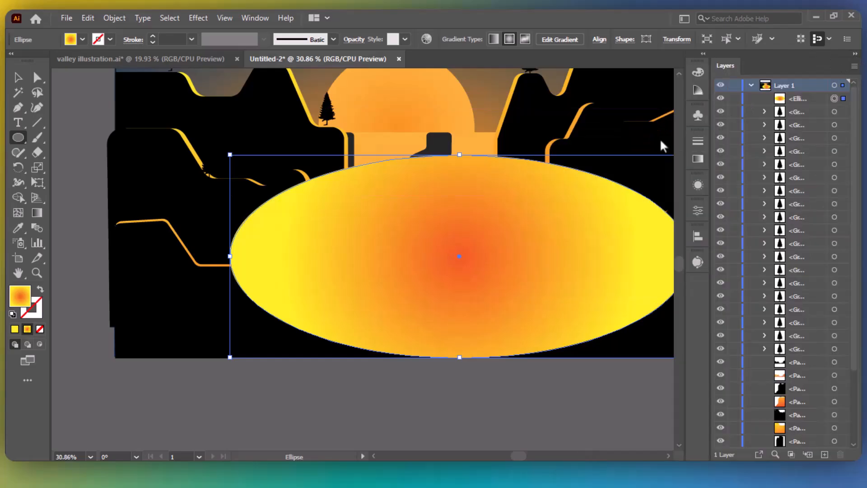
# Move the glow ellipse behind the cliffs and trees in the layer stack and reposition it.
pyautogui.moveTo(808, 100); pyautogui.dragTo(824, 435)
pyautogui.scroll(-3, 839, 214)
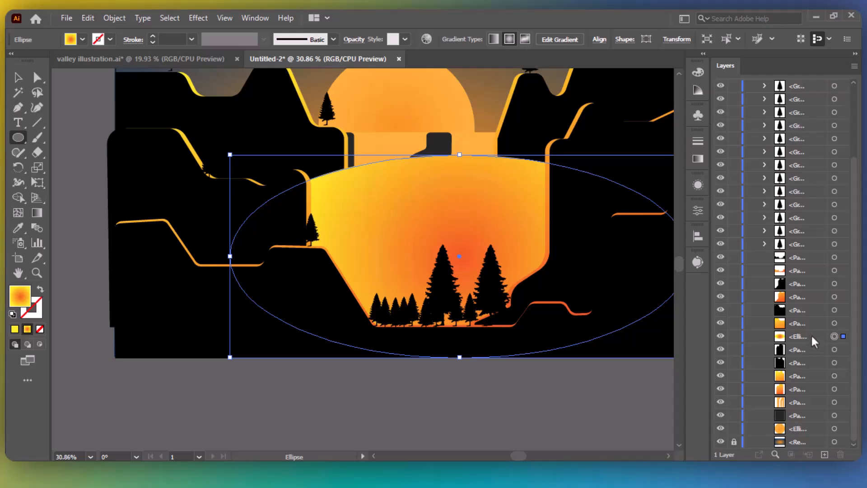
pyautogui.moveTo(811, 334); pyautogui.dragTo(807, 307)
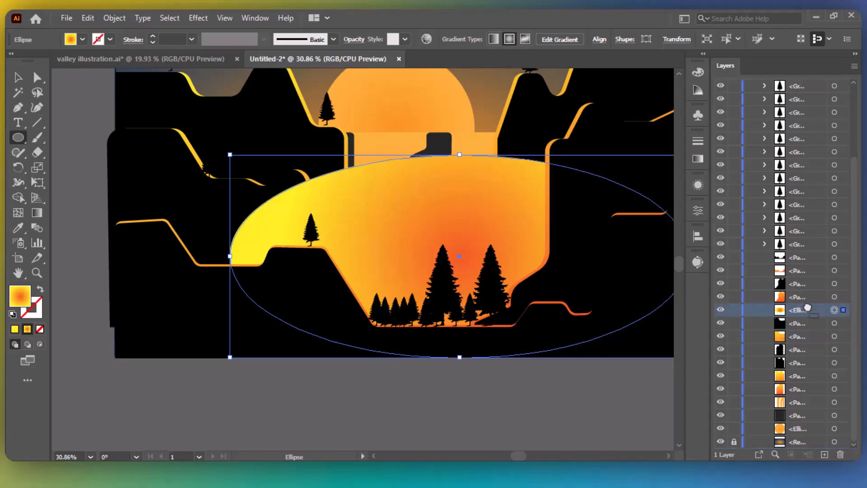
pyautogui.click(834, 350)
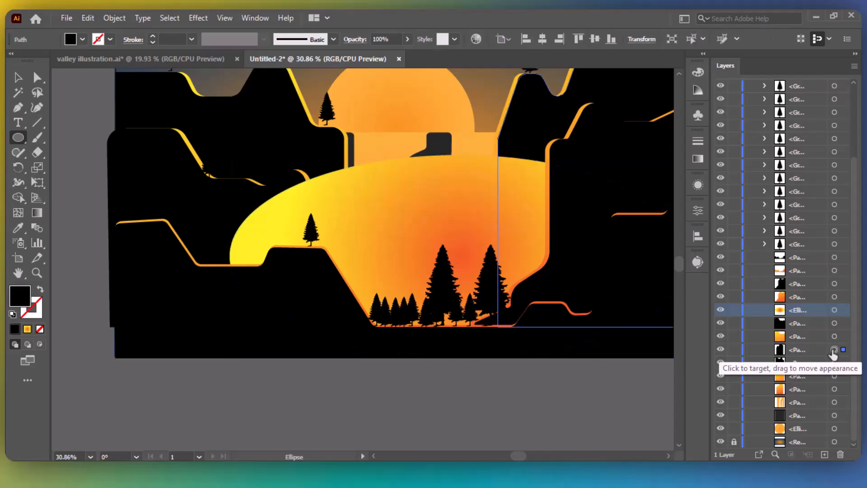
pyautogui.moveTo(818, 317); pyautogui.dragTo(812, 286)
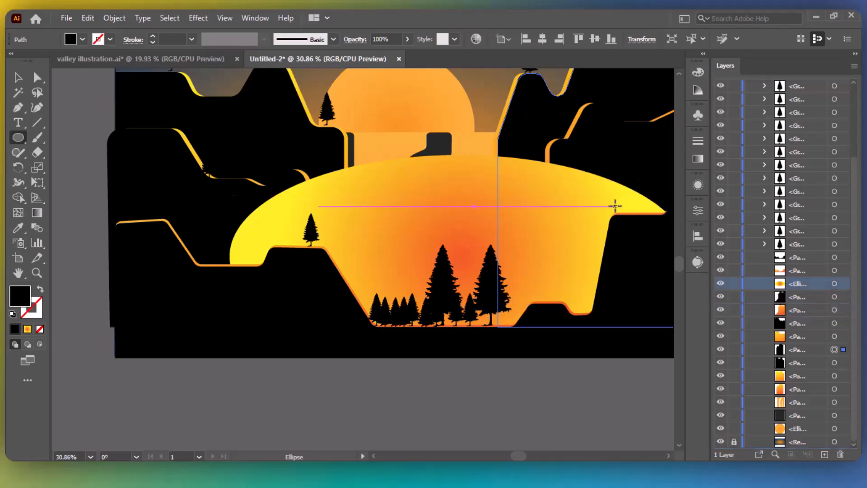
pyautogui.press('v')
pyautogui.moveTo(586, 218)
pyautogui.mouseDown()
pyautogui.moveTo(556, 222)
pyautogui.moveTo(554, 213)
pyautogui.moveTo(601, 210)
pyautogui.mouseUp()
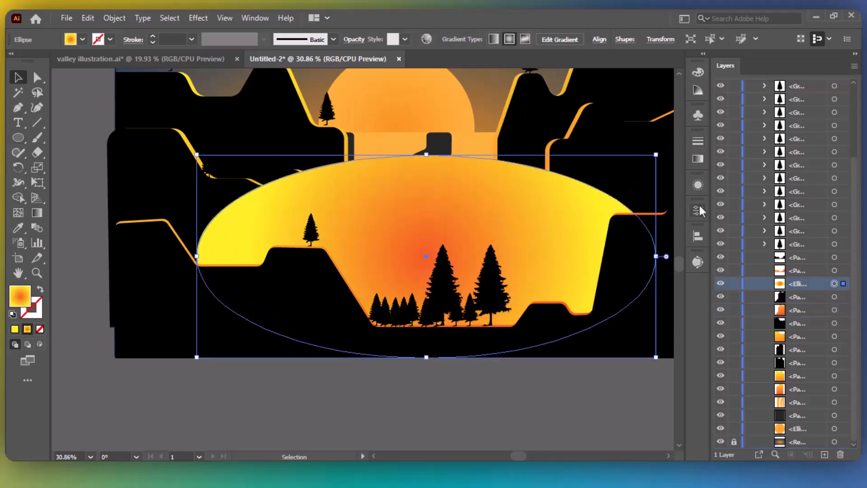
# Set the yellow gradient stop's opacity to 0%, then collapse the Layers panel.
pyautogui.click(698, 159)
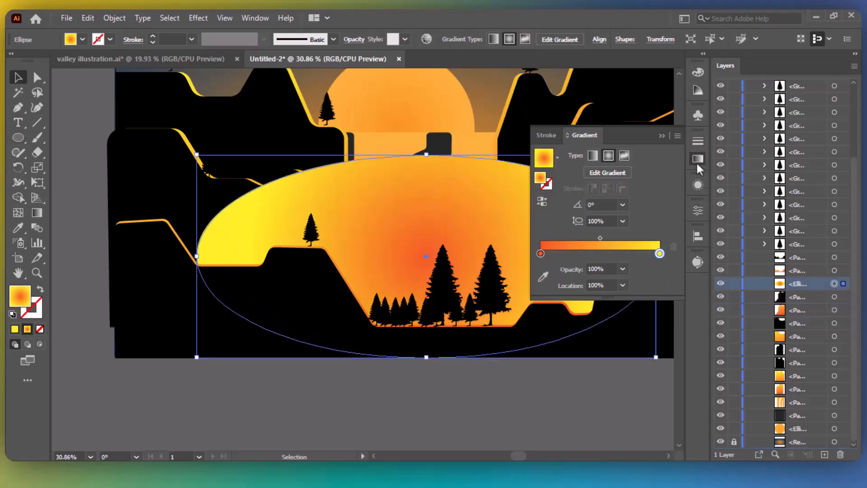
pyautogui.click(623, 269)
pyautogui.click(639, 284)
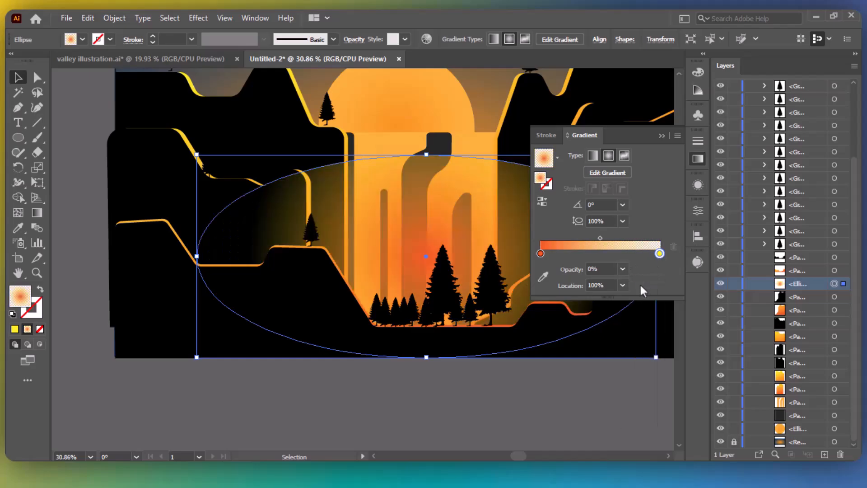
pyautogui.click(854, 55)
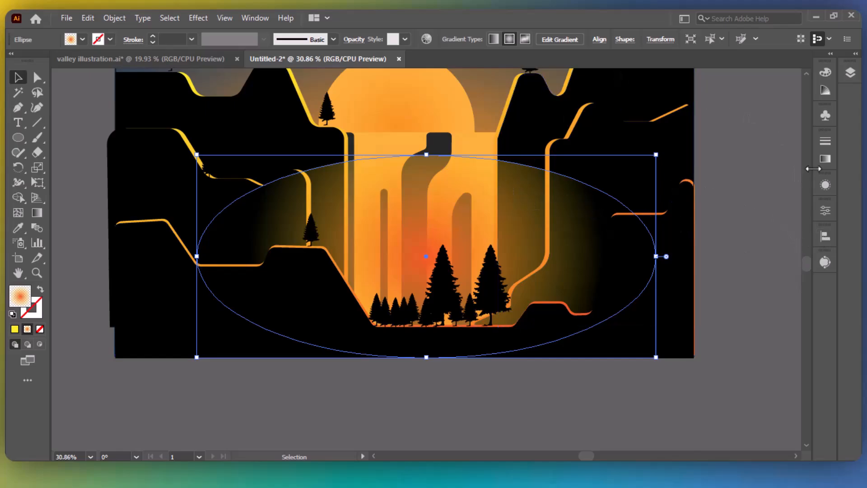
# Squash the radial glow to about 48% aspect and stretch it to the ellipse's edges.
pyautogui.click(825, 159)
pyautogui.click(735, 173)
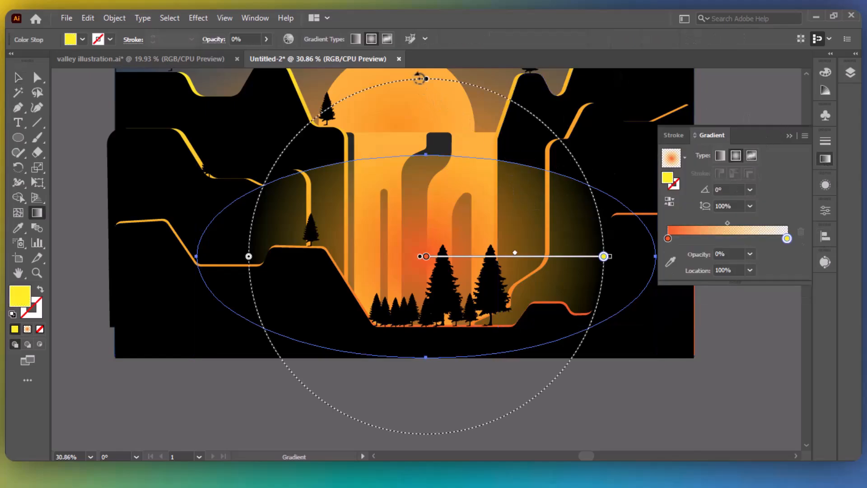
pyautogui.moveTo(427, 80); pyautogui.dragTo(438, 189)
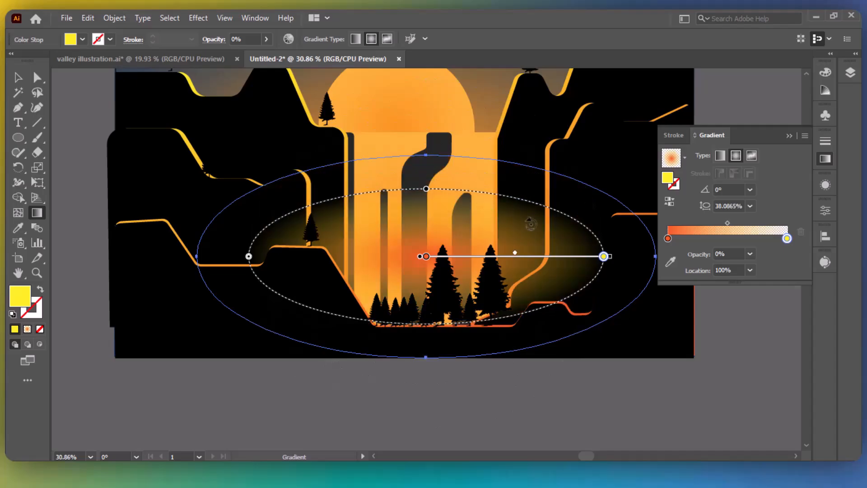
pyautogui.moveTo(611, 257); pyautogui.dragTo(662, 261)
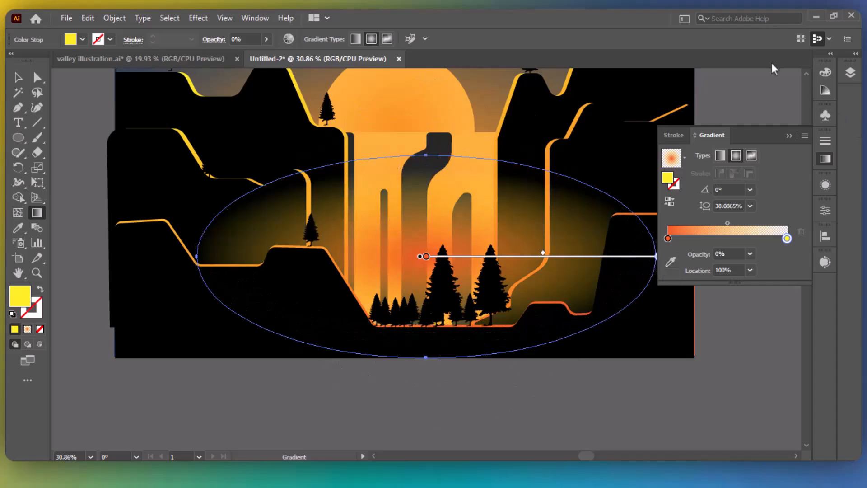
pyautogui.moveTo(568, 189)
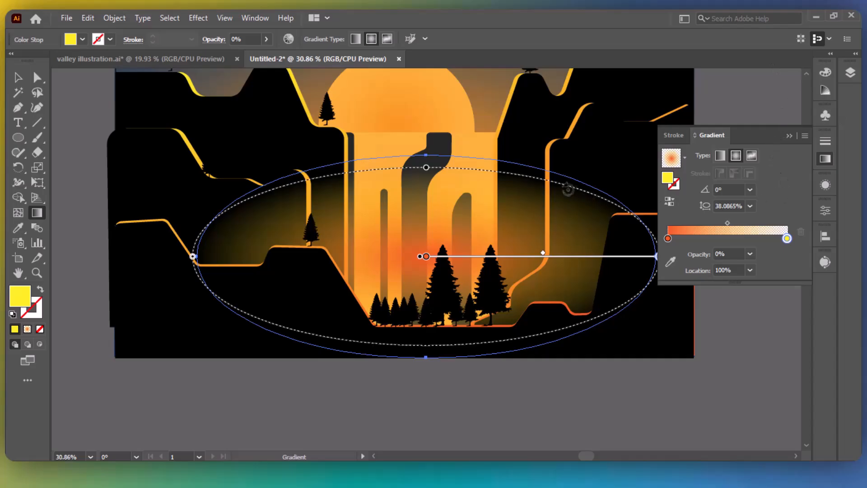
pyautogui.moveTo(427, 171); pyautogui.dragTo(426, 159)
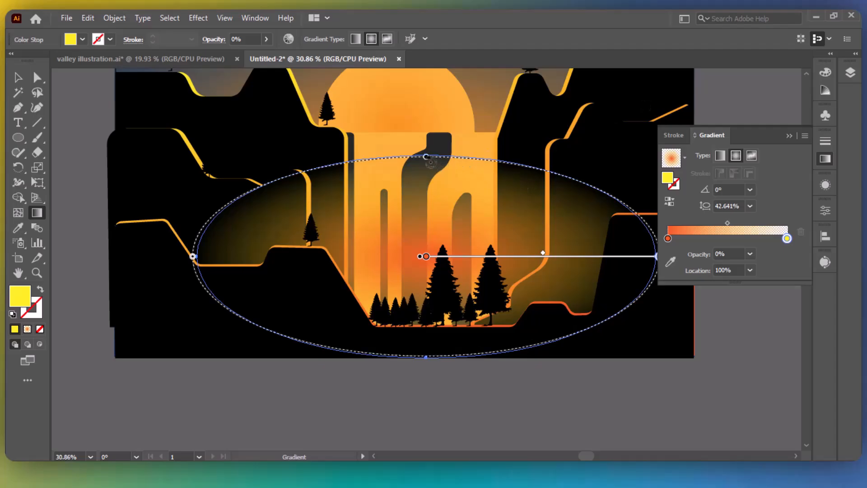
pyautogui.moveTo(426, 157); pyautogui.dragTo(426, 144)
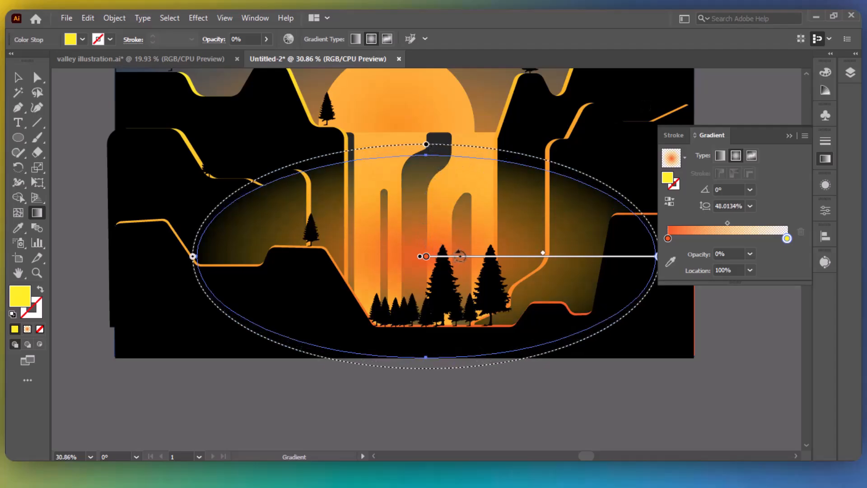
# Move the glow ellipse lower, enlarge it, and set the gradient midpoint to 35.567%.
pyautogui.press('v')
pyautogui.moveTo(581, 180); pyautogui.dragTo(580, 231)
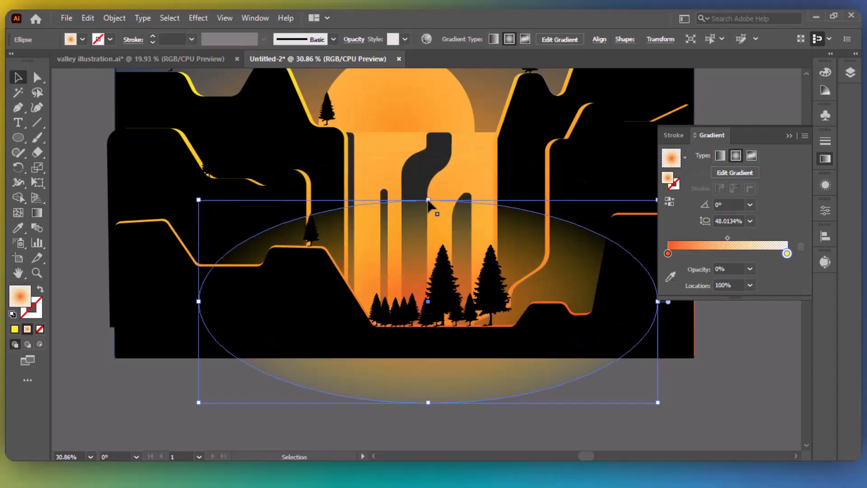
pyautogui.moveTo(428, 200); pyautogui.dragTo(428, 132)
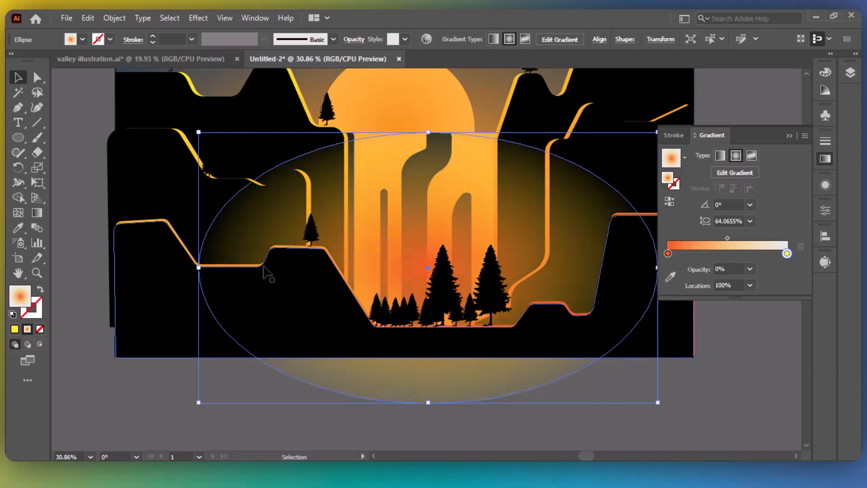
pyautogui.moveTo(198, 268); pyautogui.dragTo(163, 268)
pyautogui.click(789, 136)
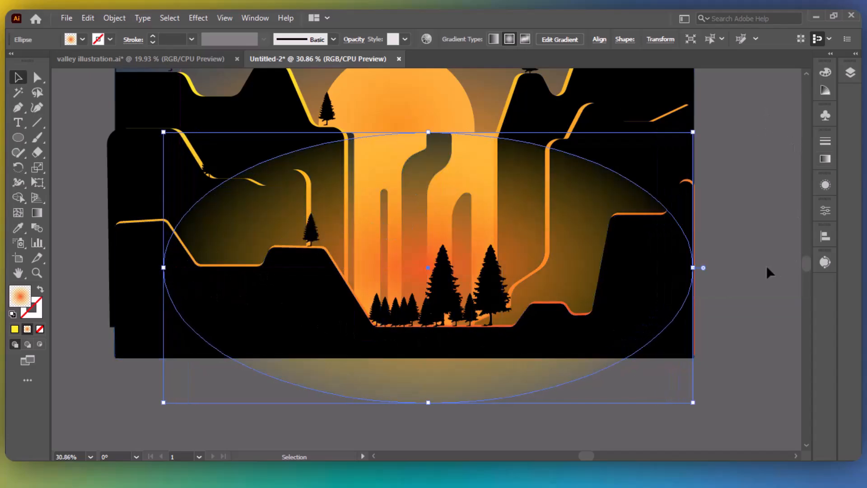
pyautogui.click(825, 158)
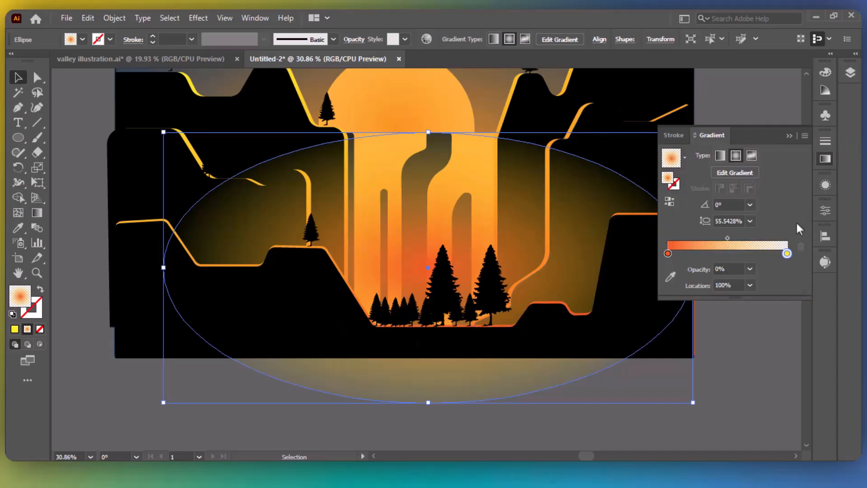
pyautogui.moveTo(728, 238); pyautogui.dragTo(711, 238)
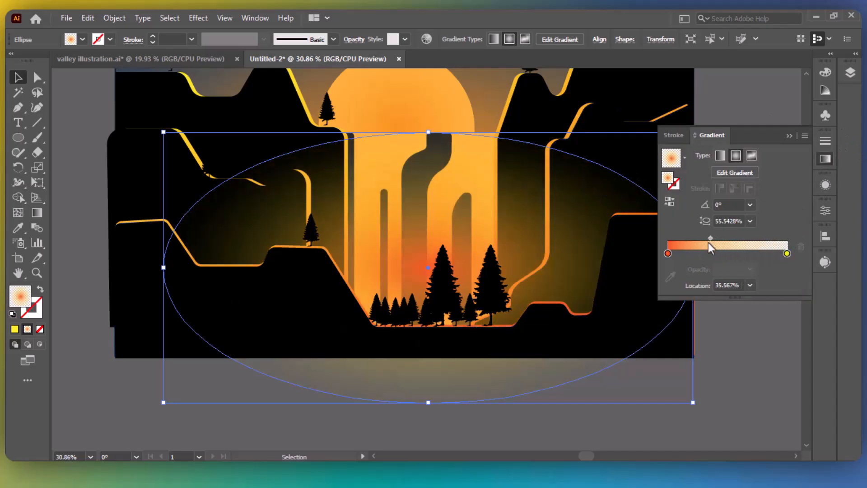
pyautogui.moveTo(428, 267); pyautogui.dragTo(422, 319)
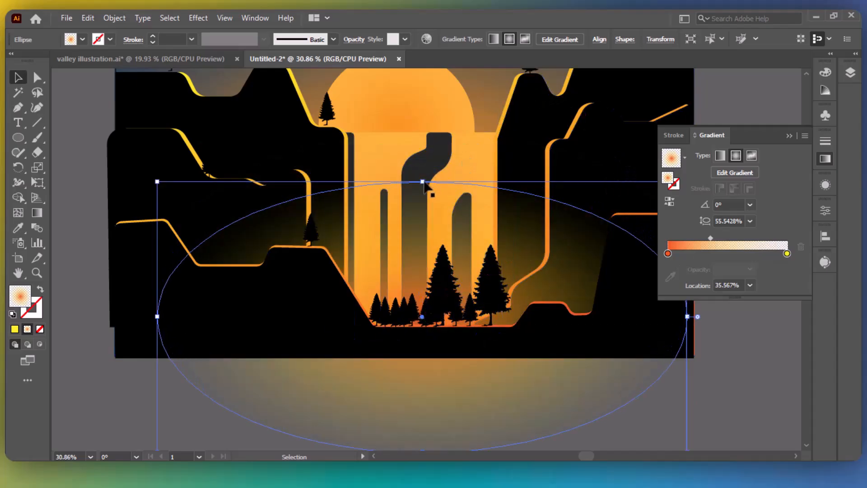
pyautogui.moveTo(422, 182); pyautogui.dragTo(442, 142)
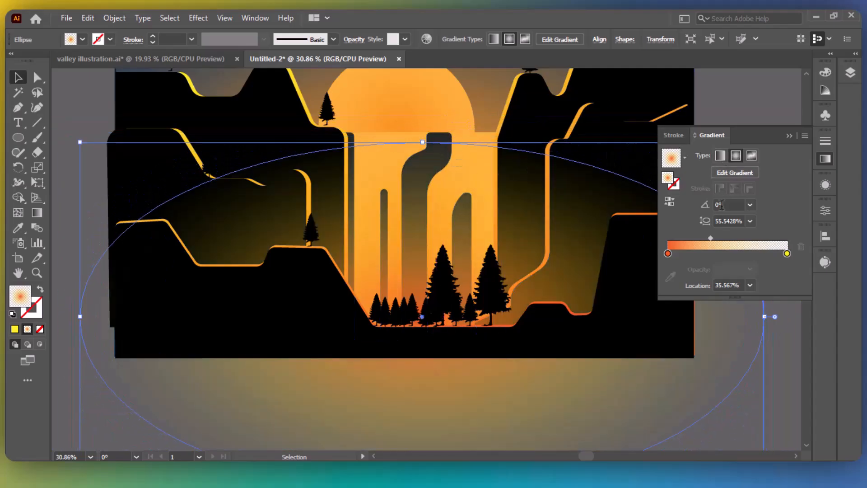
# Lower the inner gradient stop's opacity to 50%.
pyautogui.click(668, 254)
pyautogui.click(749, 268)
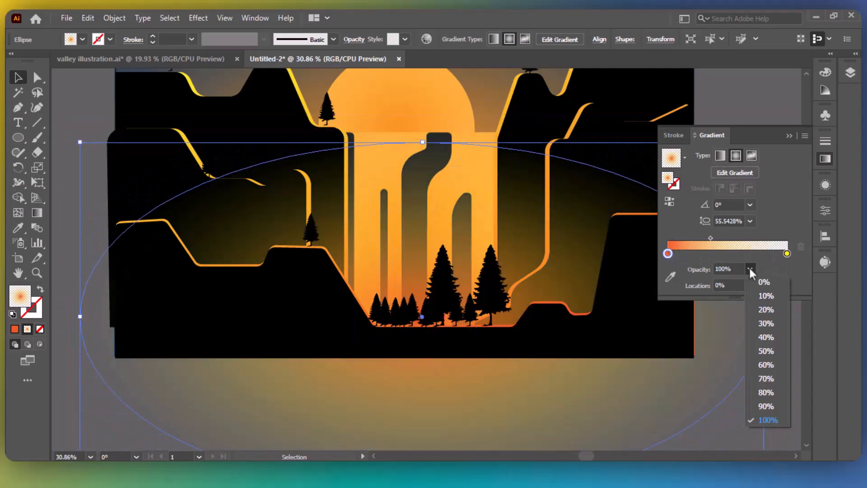
pyautogui.click(765, 378)
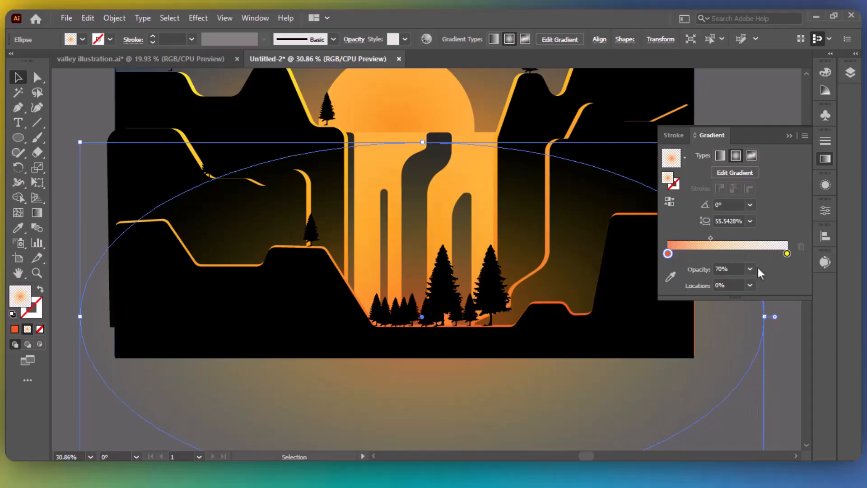
pyautogui.click(750, 269)
pyautogui.click(767, 365)
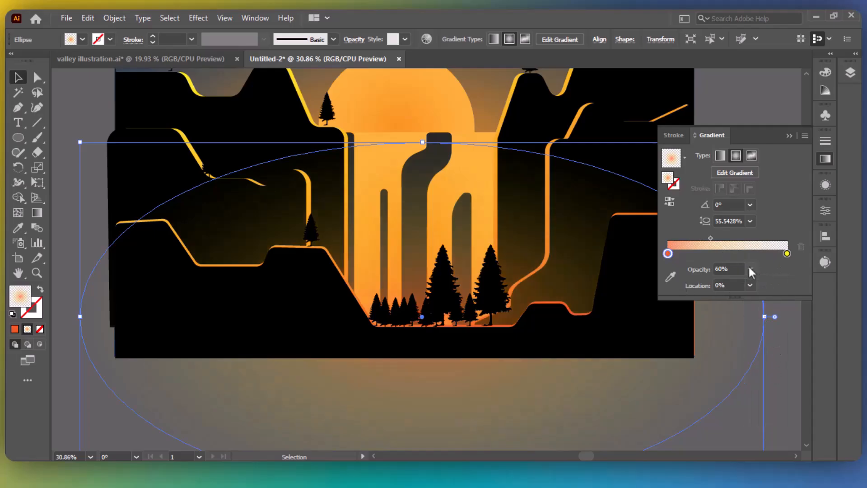
pyautogui.click(750, 269)
pyautogui.click(767, 351)
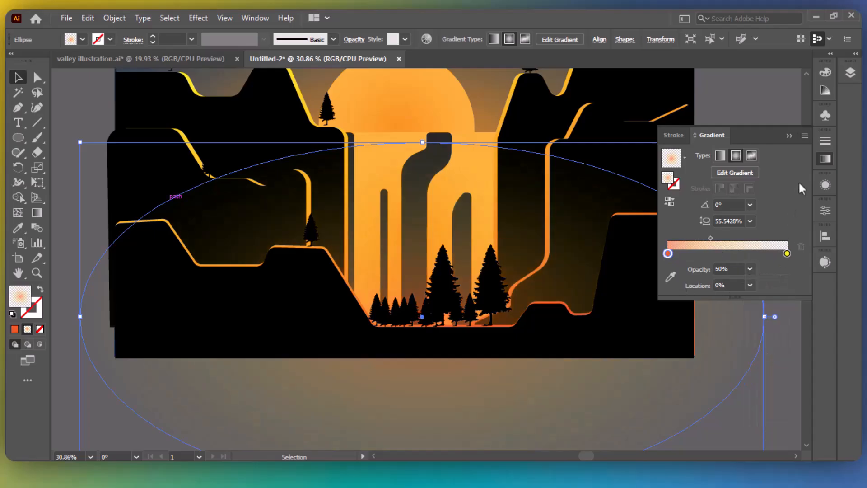
pyautogui.click(789, 135)
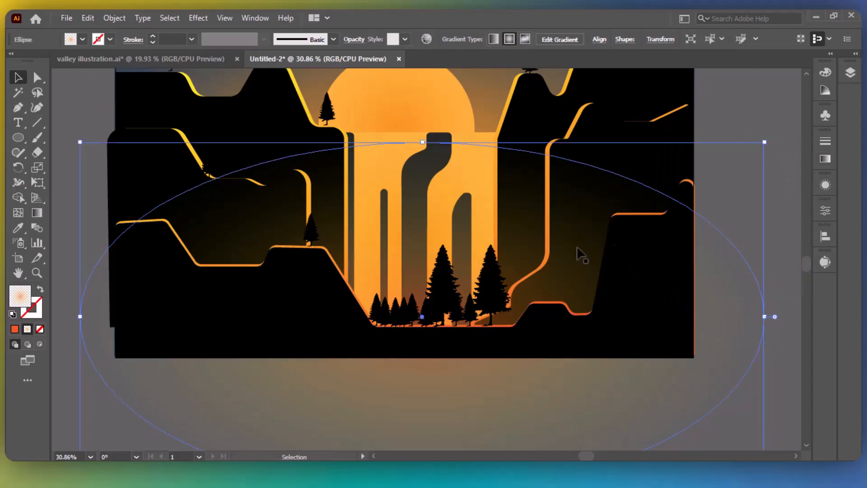
# Deselect the glow and Alt-drag a copy of the small pine onto the right ledge.
pyautogui.click(851, 73)
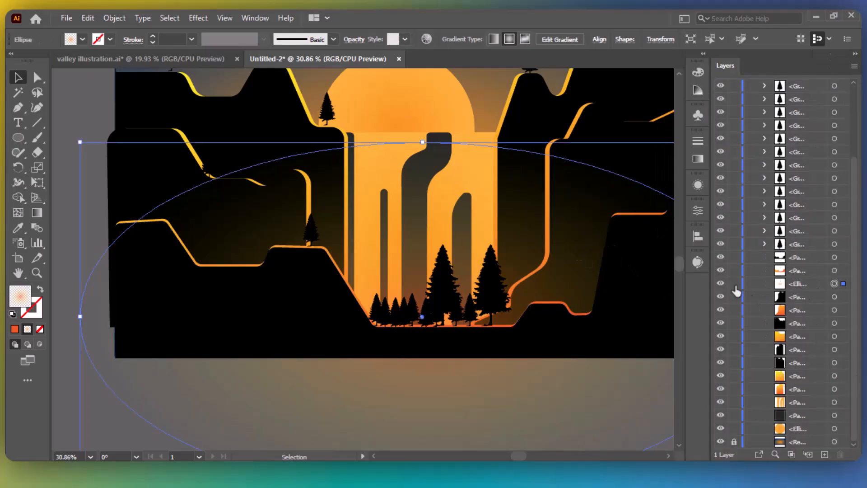
pyautogui.hotkey('ctrl', 'shift', 'a')
pyautogui.click(855, 53)
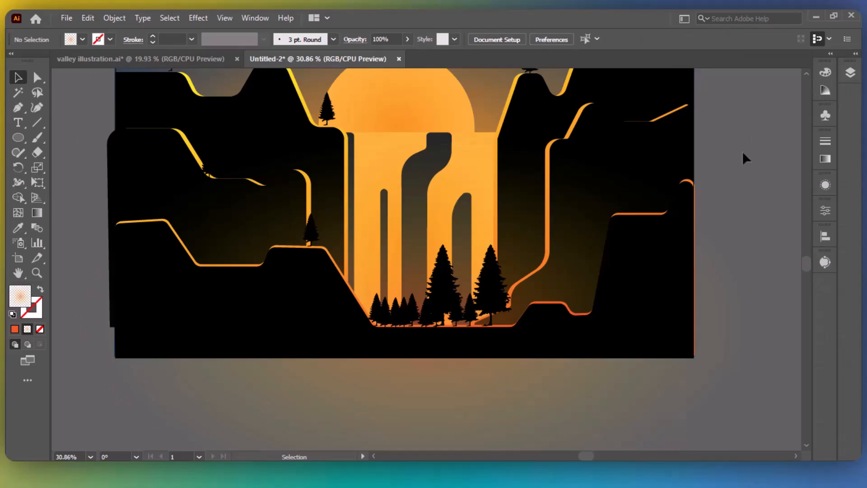
pyautogui.moveTo(310, 231); pyautogui.dragTo(565, 293)
pyautogui.click(751, 240)
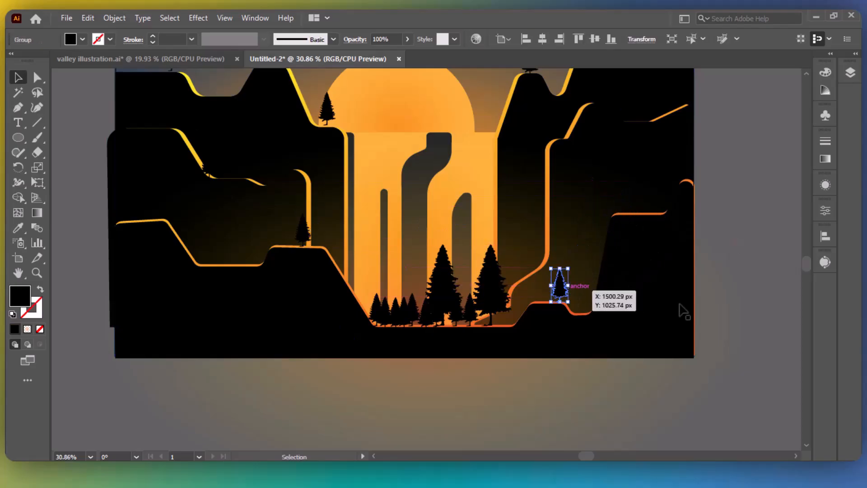
# Select the tall pine beside the waterfall and zoom in on it.
pyautogui.click(785, 270)
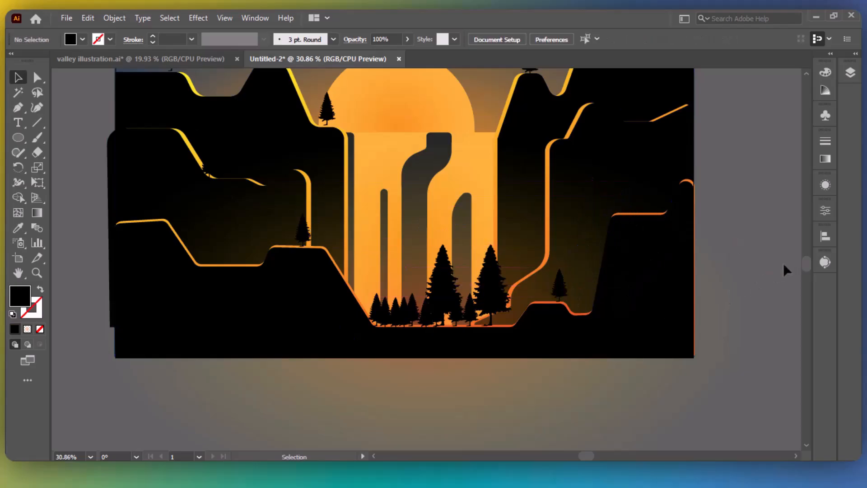
pyautogui.click(490, 294)
pyautogui.press('a')
pyautogui.hotkey('ctrl', '1')
pyautogui.press('v')
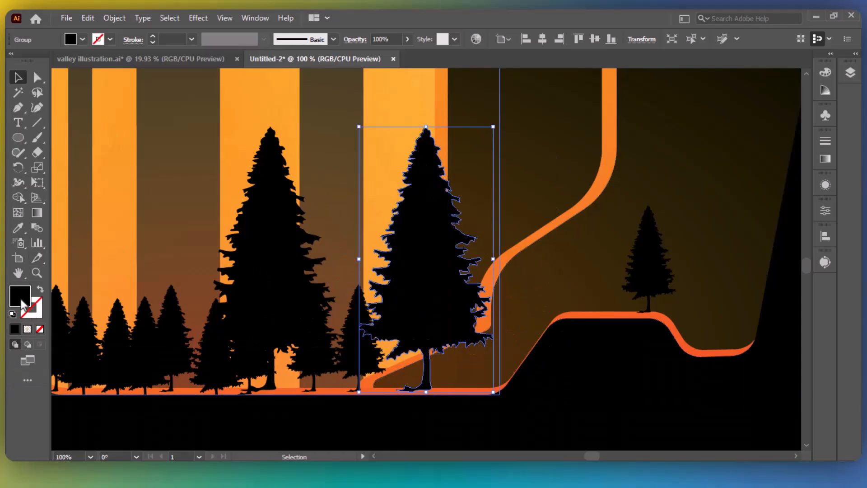
# Fill the tall pine with solid orange F15A24.
pyautogui.doubleClick(20, 299)
pyautogui.moveTo(563, 236); pyautogui.dragTo(580, 251)
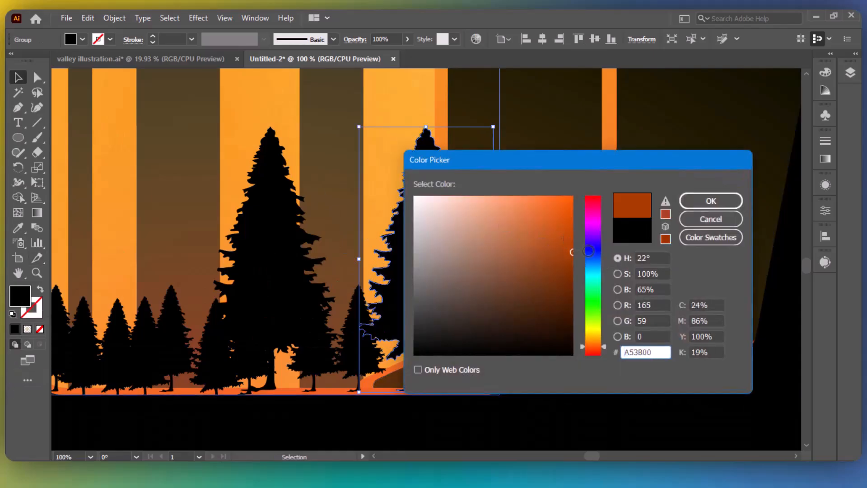
pyautogui.moveTo(595, 344)
pyautogui.mouseDown()
pyautogui.moveTo(596, 335)
pyautogui.moveTo(586, 339)
pyautogui.mouseUp()
pyautogui.moveTo(568, 234); pyautogui.dragTo(572, 196)
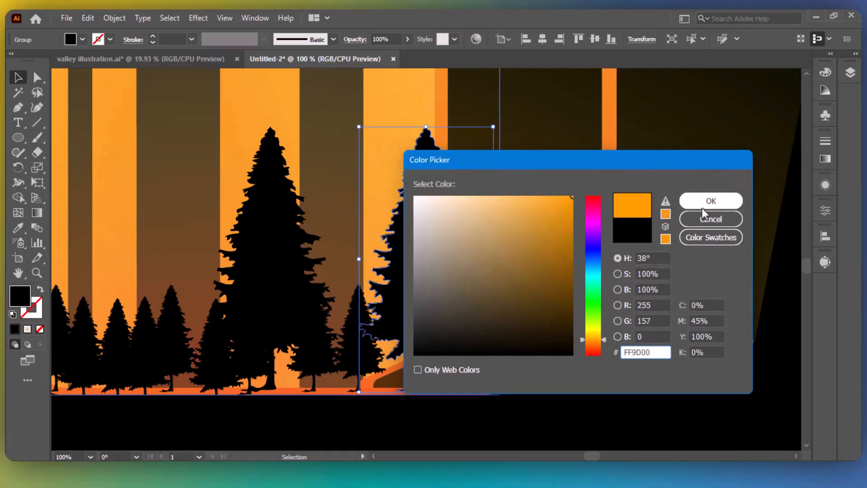
pyautogui.click(701, 204)
pyautogui.click(40, 289)
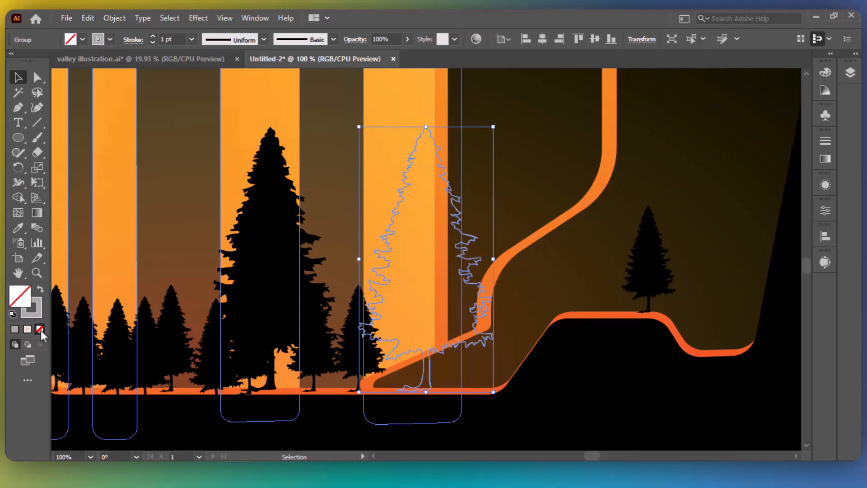
pyautogui.click(41, 330)
pyautogui.click(19, 299)
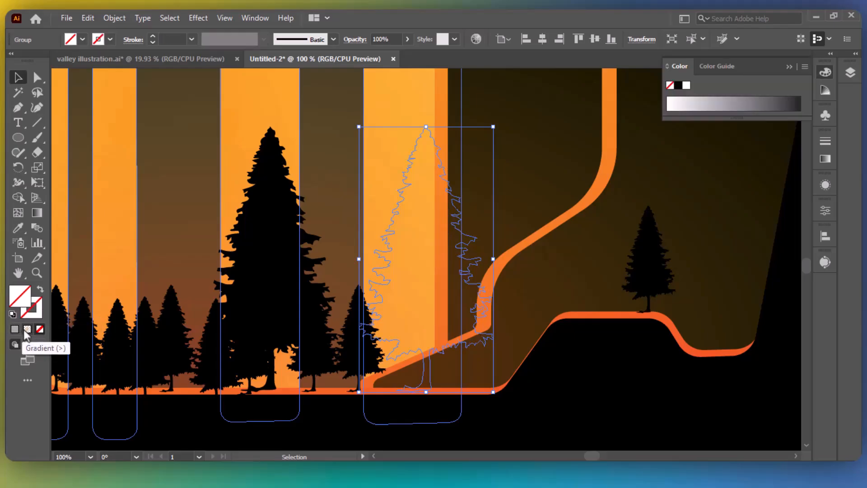
pyautogui.click(27, 329)
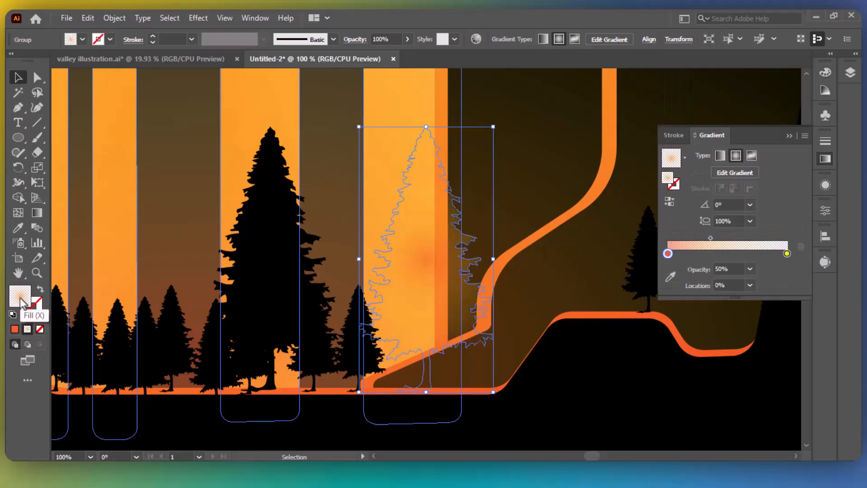
pyautogui.click(14, 329)
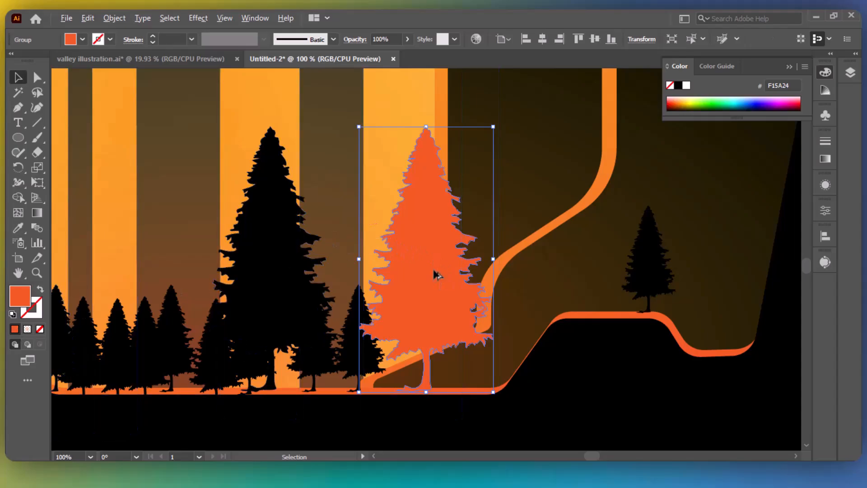
# Make an offset copy filled 020000 black and nudge it left to reveal an orange rim.
pyautogui.moveTo(433, 269); pyautogui.dragTo(439, 270)
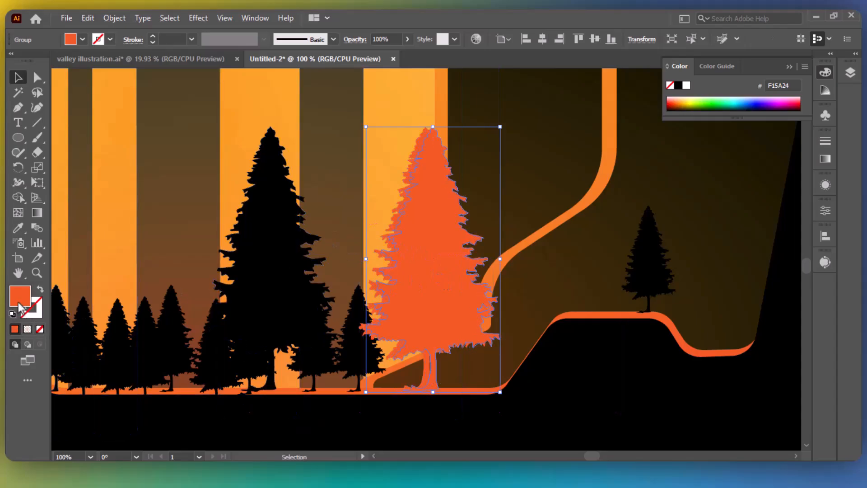
pyautogui.doubleClick(20, 305)
pyautogui.write('020000')
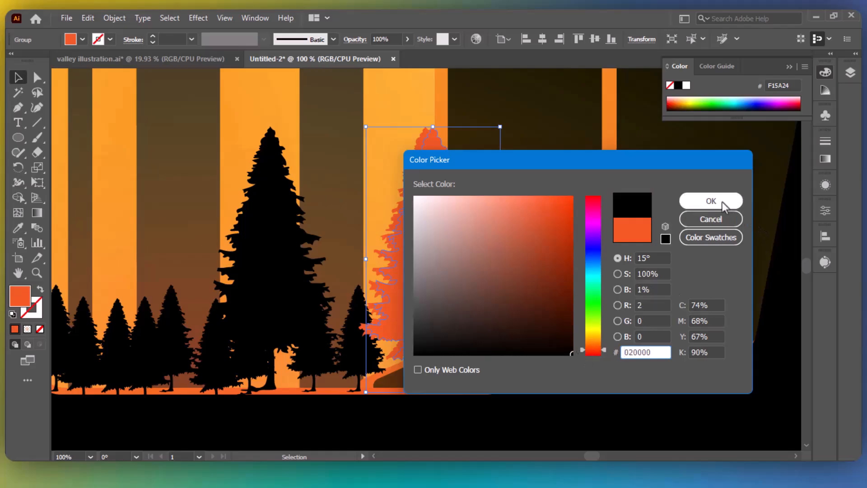
pyautogui.click(724, 207)
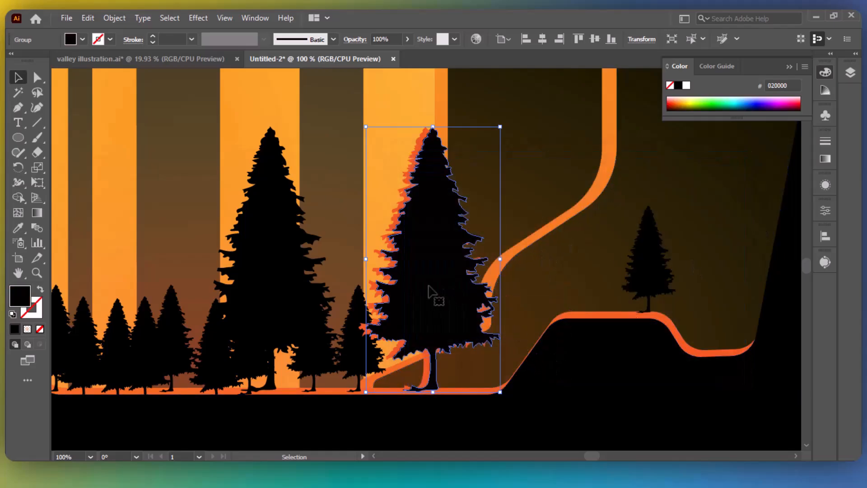
pyautogui.press('Left')
pyautogui.press('Left')
pyautogui.press('Left')
pyautogui.press('Left')
pyautogui.press('Left')
pyautogui.press('Left')
pyautogui.press('Left')
pyautogui.press('Left')
pyautogui.press('Left')
pyautogui.press('Left')
# Move the small hilltop tree left and eyedrop the orange rim colour into it.
pyautogui.click(644, 391)
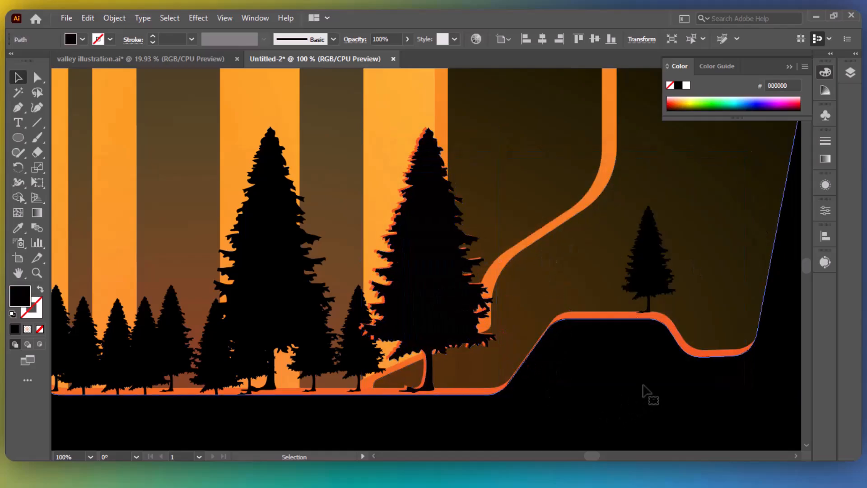
pyautogui.click(652, 270)
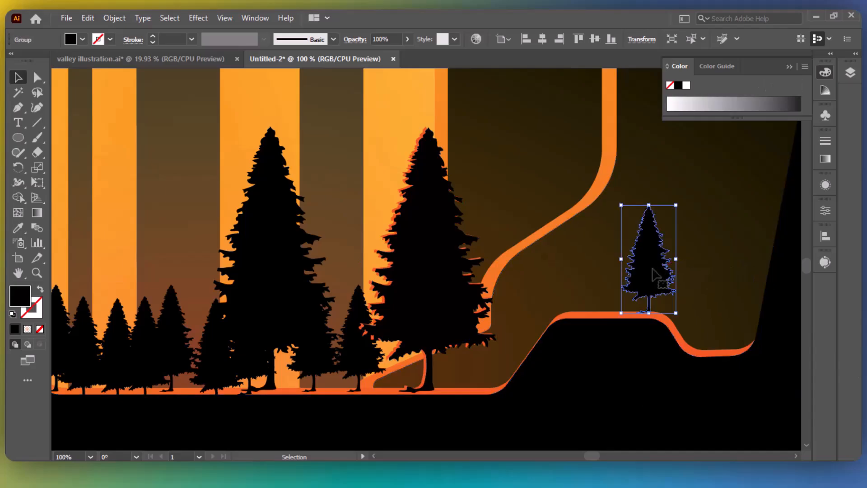
pyautogui.moveTo(652, 270); pyautogui.dragTo(625, 274)
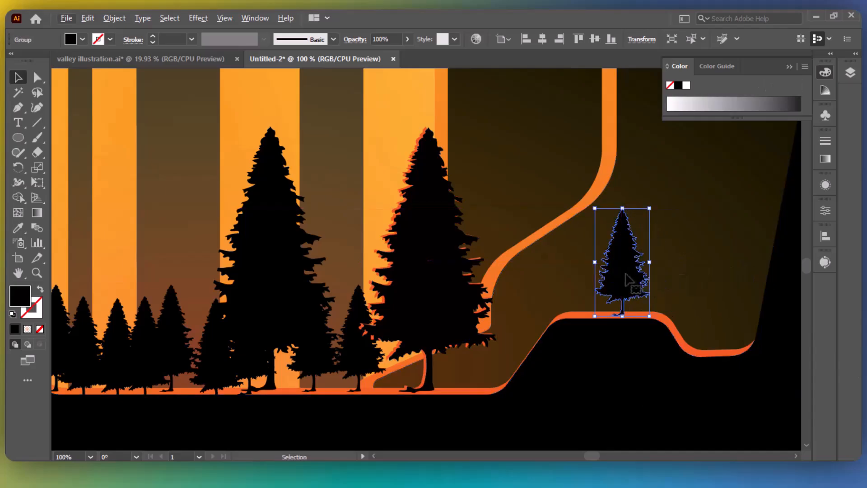
pyautogui.press('i')
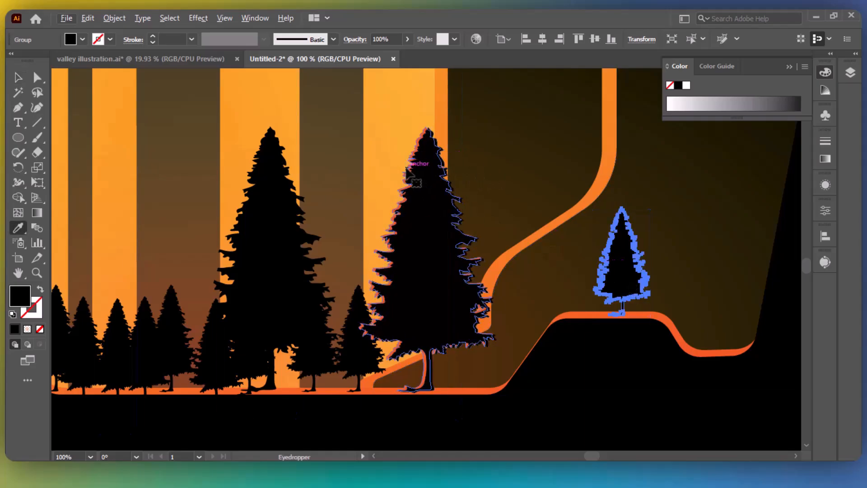
pyautogui.click(407, 179)
# Make an offset copy, eyedrop black into it, and nudge it left and up over the orange.
pyautogui.press('v')
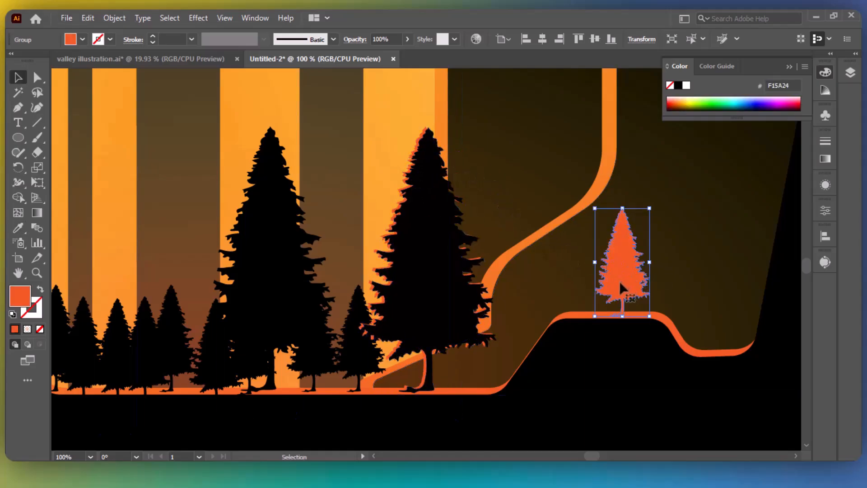
pyautogui.moveTo(620, 282)
pyautogui.mouseDown()
pyautogui.moveTo(636, 288)
pyautogui.moveTo(626, 289)
pyautogui.mouseUp()
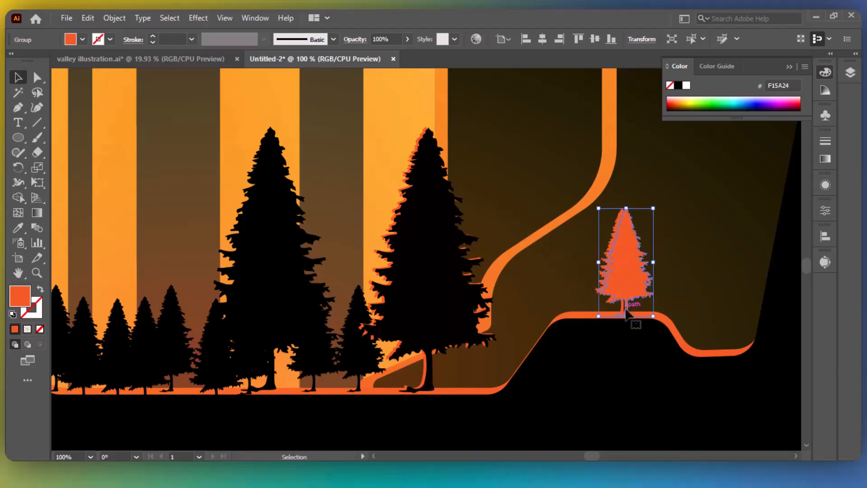
pyautogui.press('i')
pyautogui.click(427, 274)
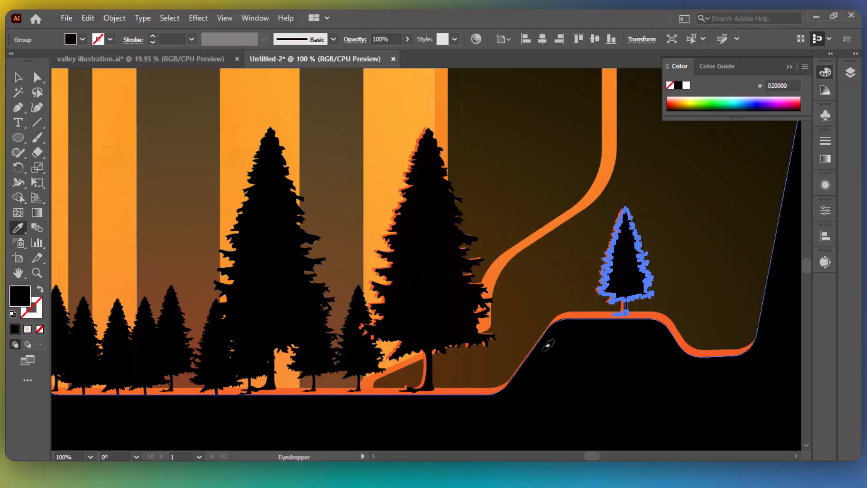
pyautogui.hotkey('ctrl', '=')
pyautogui.hotkey('ctrl', '=')
pyautogui.hotkey('ctrl', '=')
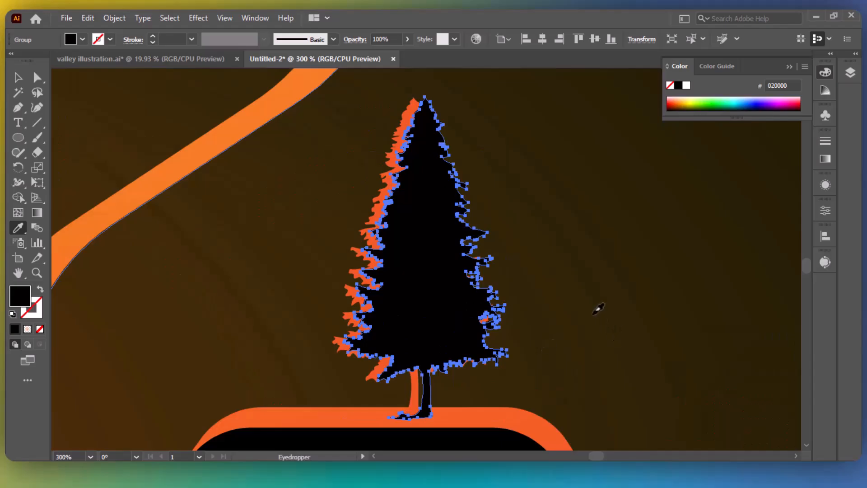
pyautogui.press('v')
pyautogui.press('Left')
pyautogui.press('Left')
pyautogui.press('Left')
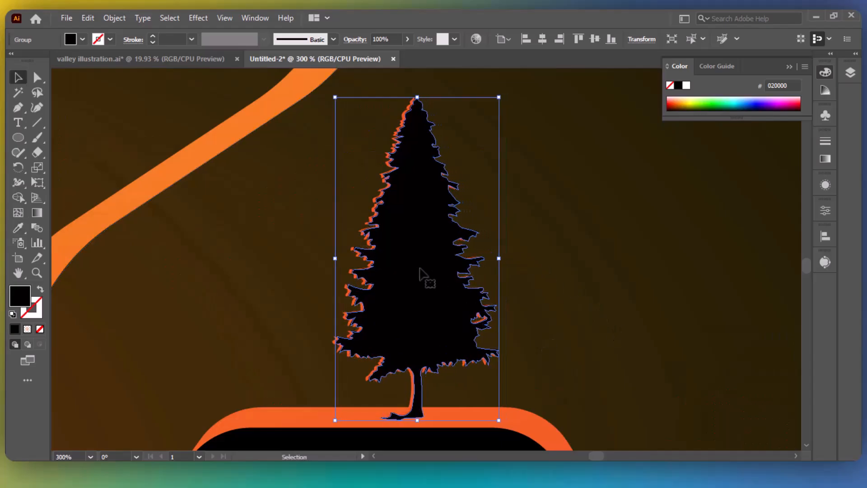
pyautogui.press('Up')
pyautogui.click(578, 238)
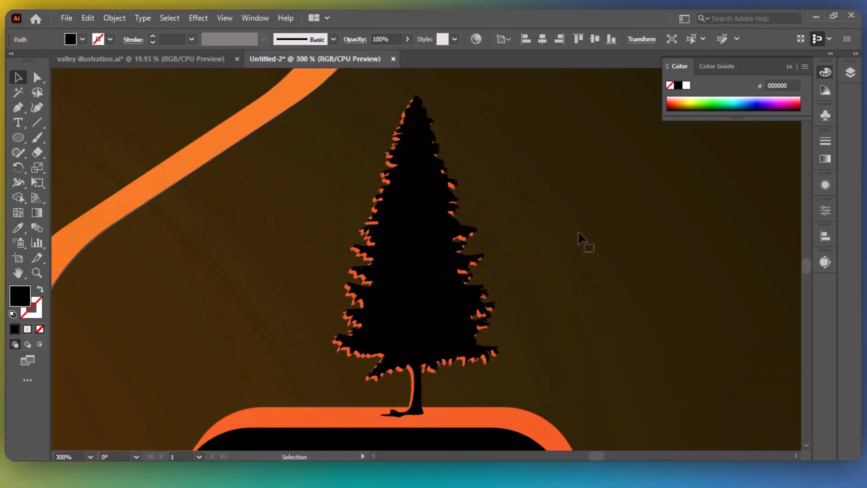
pyautogui.press('a')
pyautogui.click(431, 316)
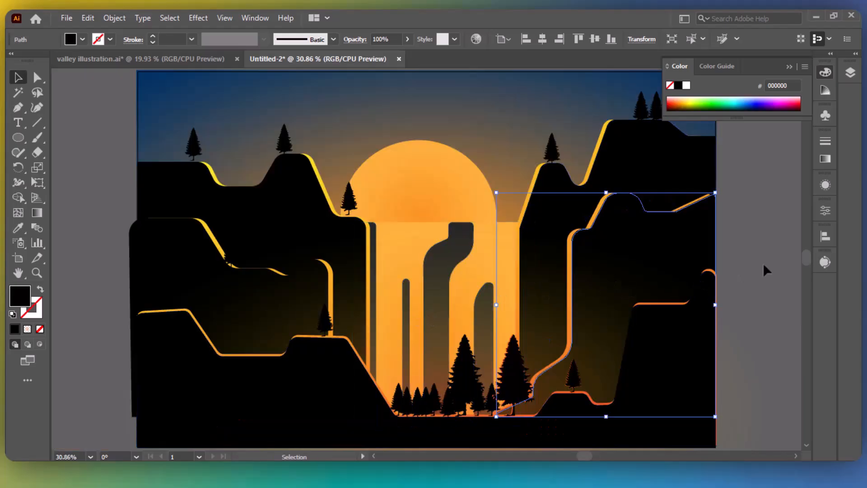
# Select the small left-ledge tree, zoom in, and Alt-drag an offset copy.
pyautogui.click(513, 377)
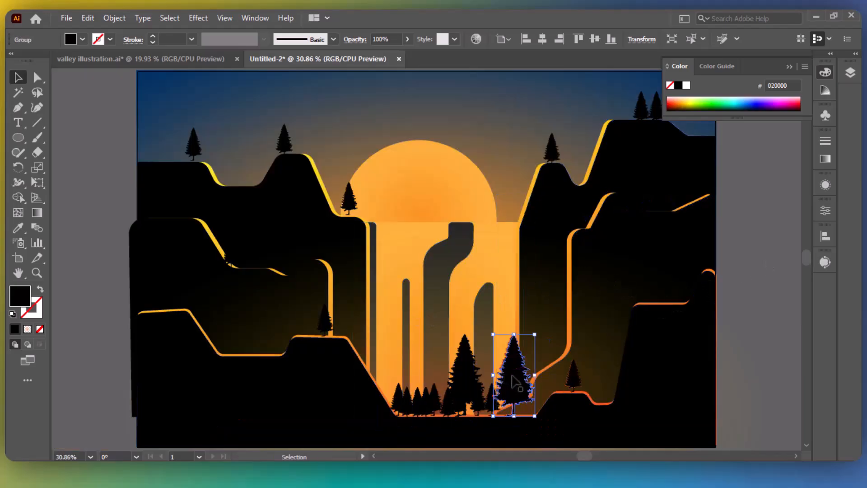
pyautogui.click(778, 341)
pyautogui.click(325, 321)
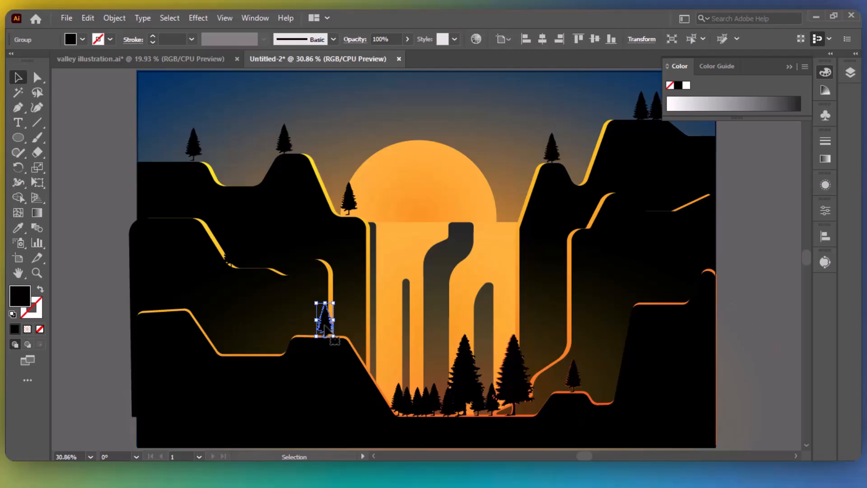
pyautogui.hotkey('ctrl', '=')
pyautogui.hotkey('ctrl', '=')
pyautogui.hotkey('ctrl', '=')
pyautogui.hotkey('ctrl', '=')
pyautogui.hotkey('ctrl', '=')
pyautogui.hotkey('ctrl', '=')
pyautogui.hotkey('ctrl', '=')
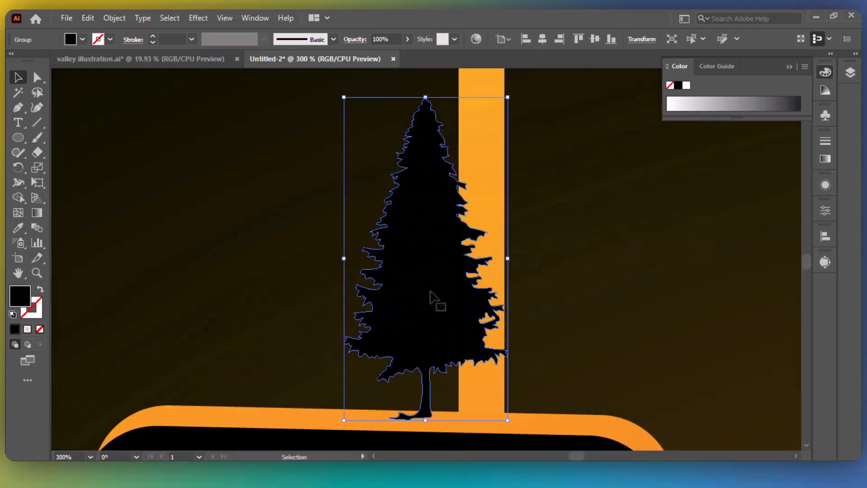
pyautogui.moveTo(426, 294); pyautogui.dragTo(359, 298)
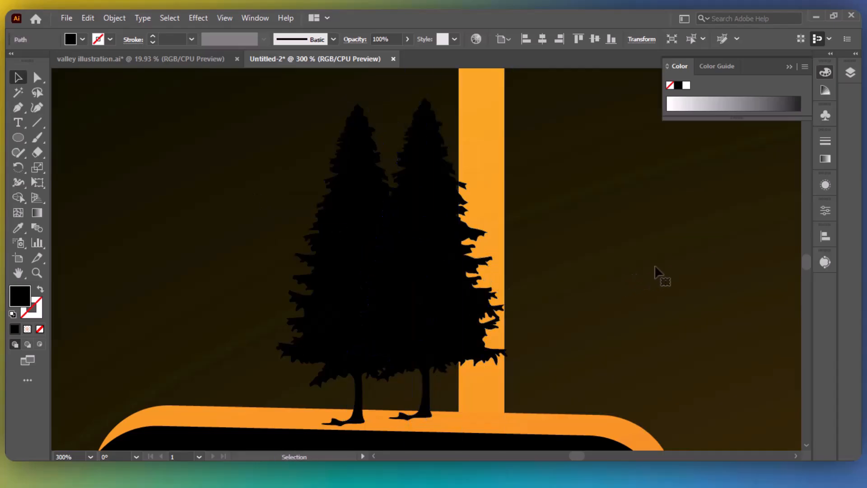
# Fill the right-hand tree copy with solid orange F15A24.
pyautogui.click(444, 269)
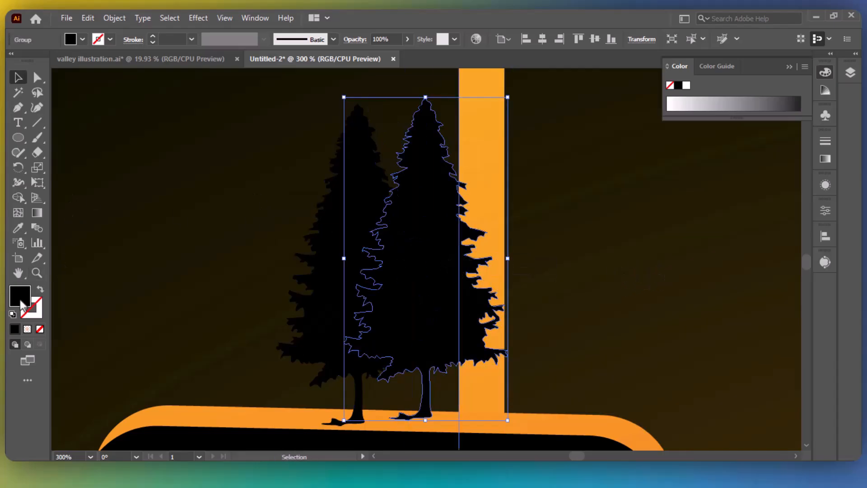
pyautogui.doubleClick(20, 298)
pyautogui.click(593, 336)
pyautogui.click(591, 340)
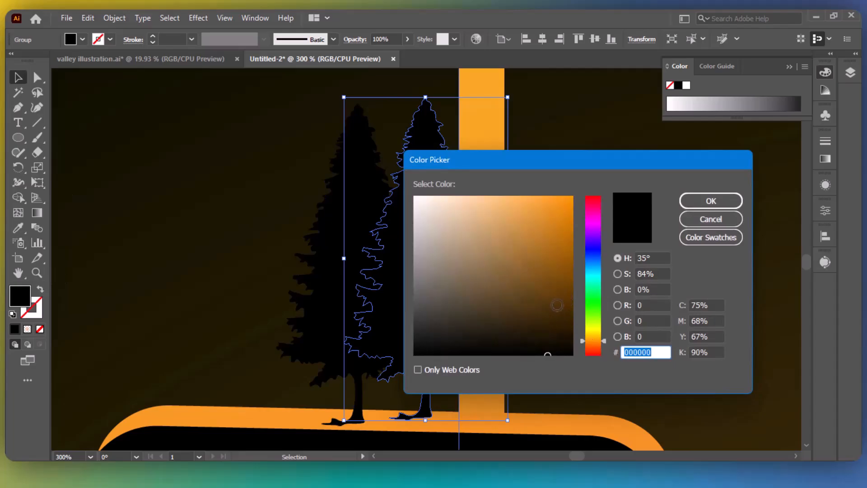
pyautogui.moveTo(558, 303); pyautogui.dragTo(573, 196)
pyautogui.click(736, 206)
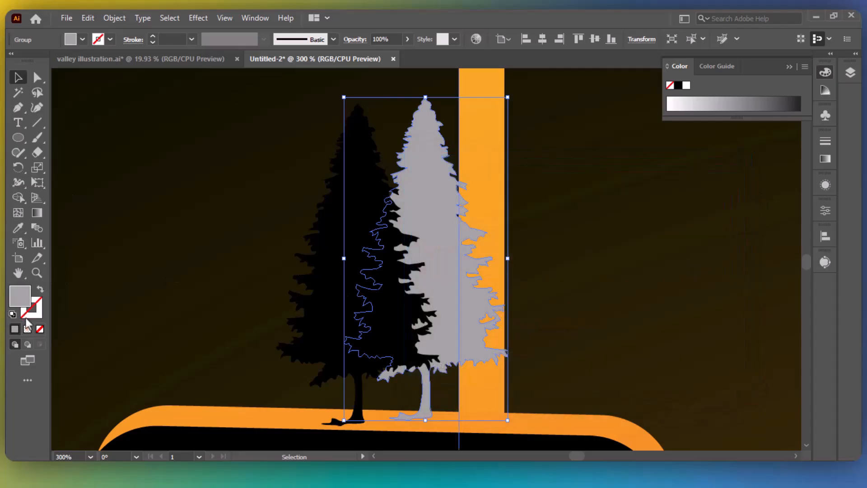
pyautogui.click(27, 329)
pyautogui.click(14, 329)
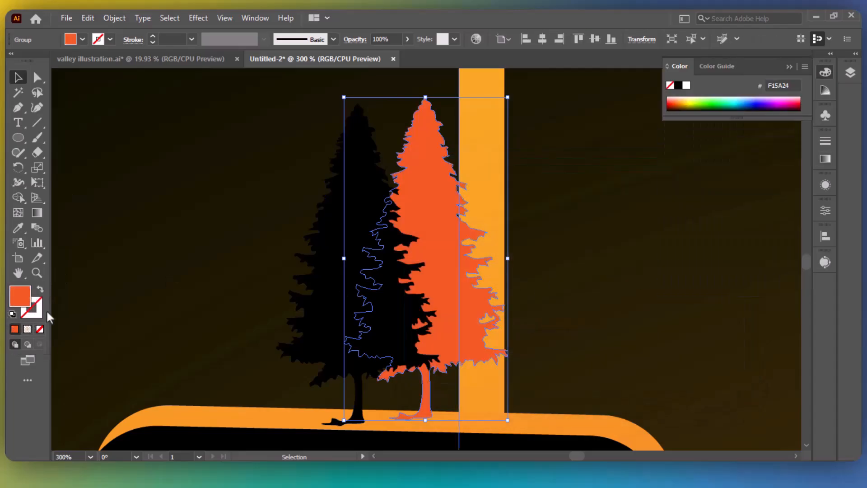
# Nudge the black tree right and up over the orange copy to leave a rim.
pyautogui.click(369, 194)
pyautogui.press('Right')
pyautogui.press('Right')
pyautogui.press('Right')
pyautogui.press('Right')
pyautogui.press('Right')
pyautogui.press('Right')
pyautogui.press('Right')
pyautogui.press('Right')
pyautogui.press('Right')
pyautogui.press('Right')
pyautogui.press('Right')
pyautogui.press('Right')
pyautogui.press('Right')
pyautogui.press('Right')
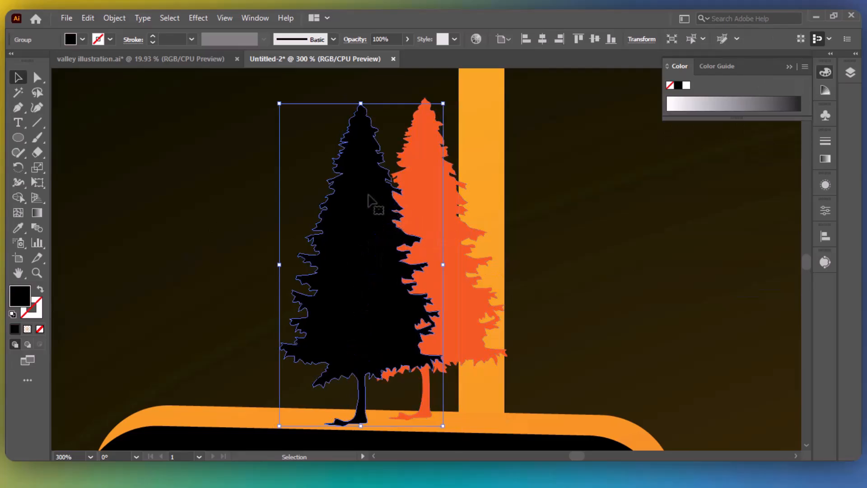
pyautogui.press('Right')
pyautogui.press('Right')
pyautogui.press('Up')
pyautogui.press('Up')
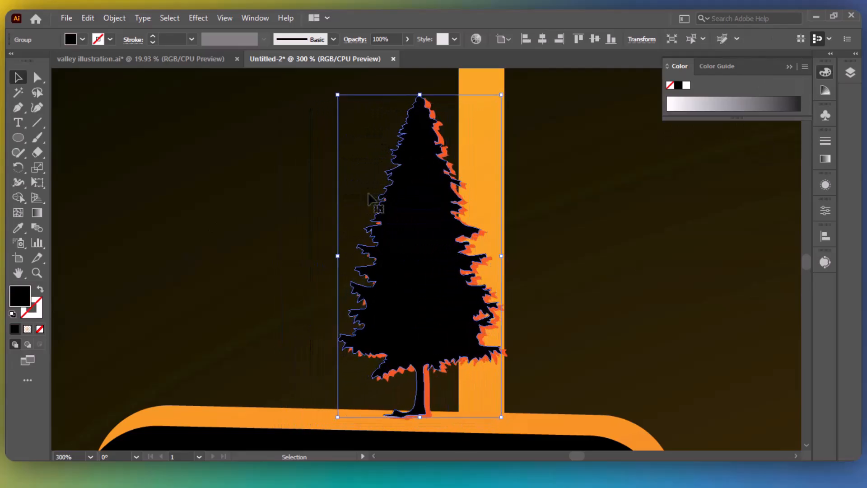
# Give the sun a radial gradient with an orange-red outer stop and a yellow-orange centre.
pyautogui.hotkey('ctrl', '0')
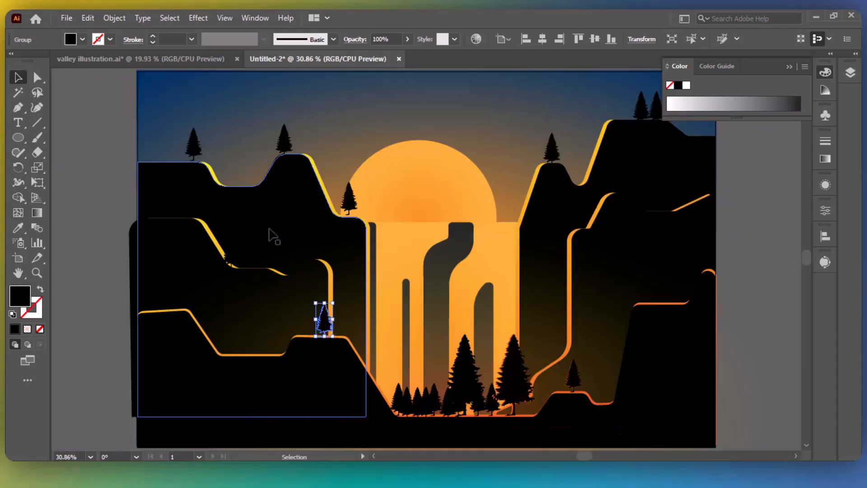
pyautogui.click(768, 234)
pyautogui.click(454, 181)
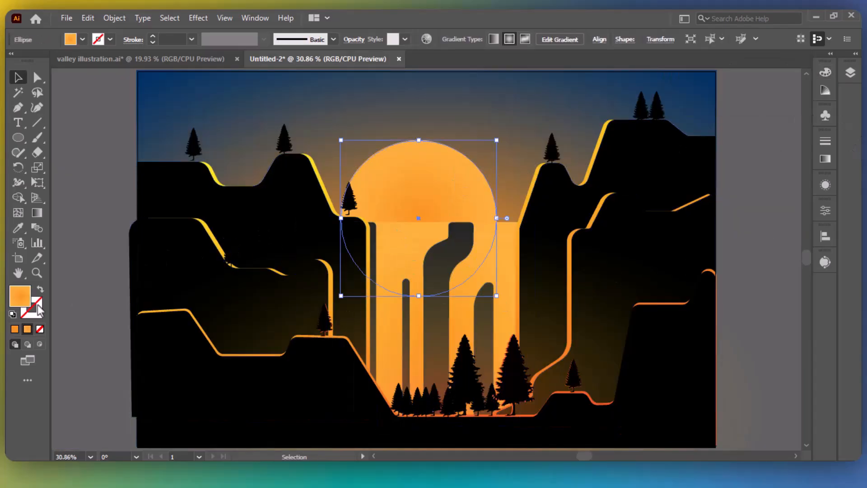
pyautogui.click(827, 163)
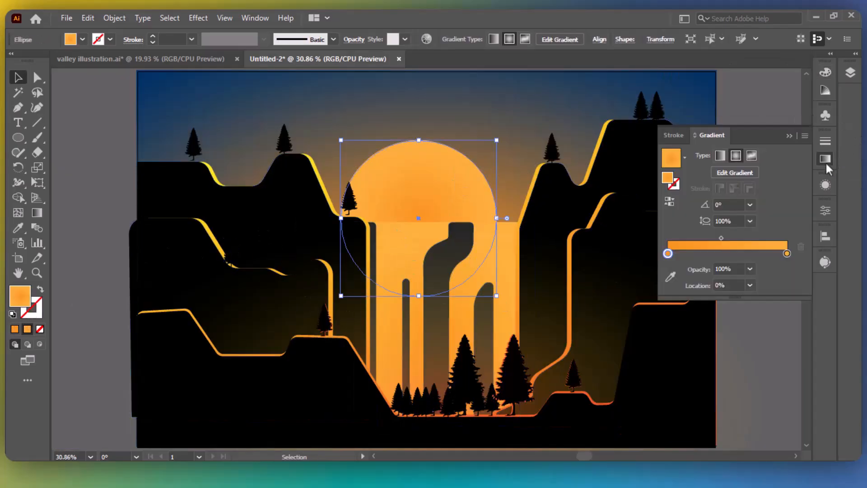
pyautogui.doubleClick(787, 255)
pyautogui.click(731, 293)
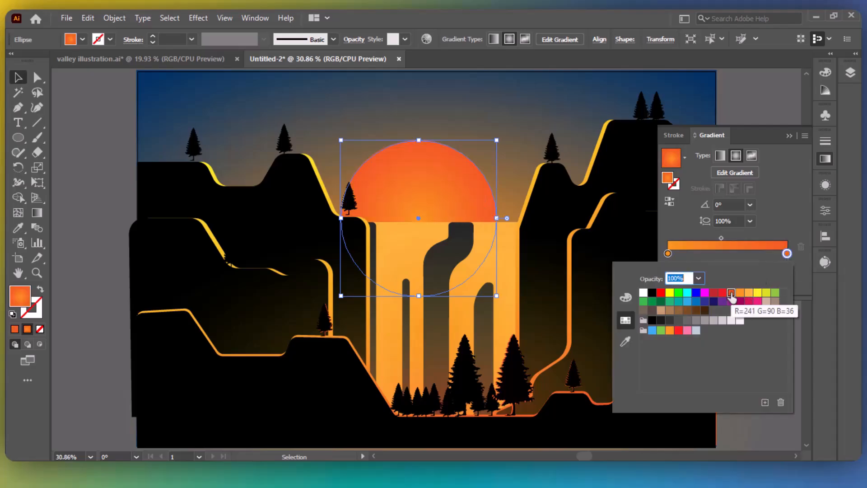
pyautogui.click(668, 254)
pyautogui.doubleClick(668, 255)
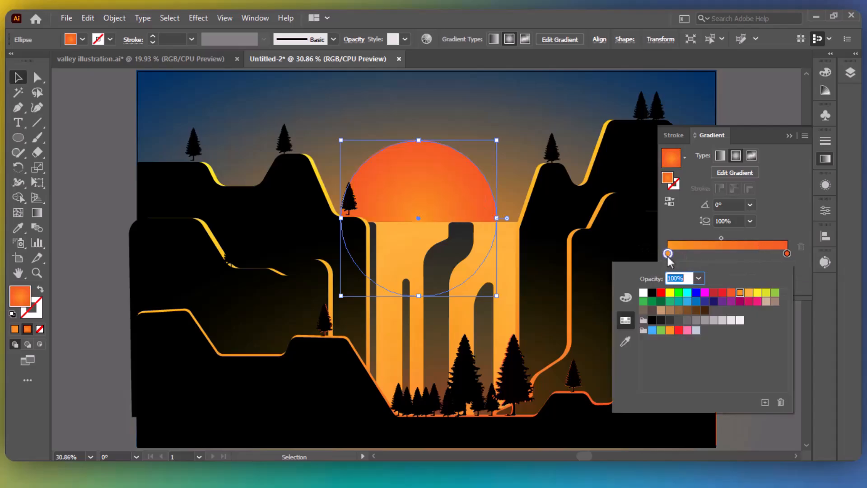
pyautogui.click(757, 294)
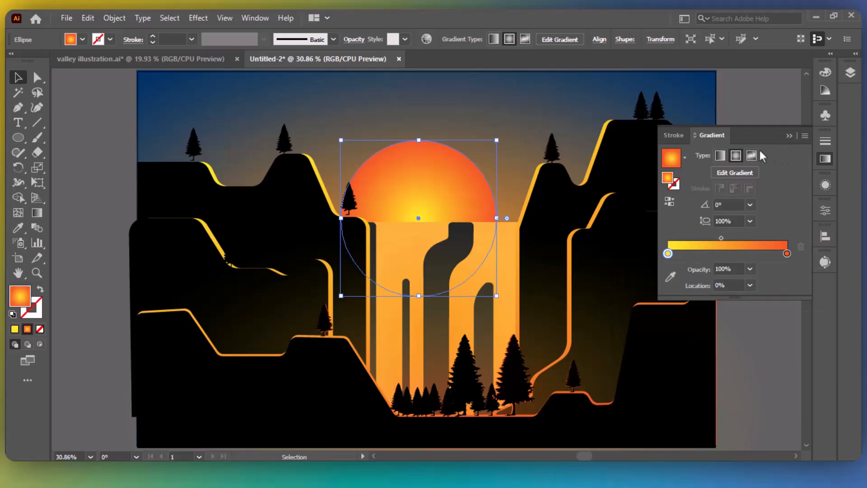
pyautogui.click(765, 168)
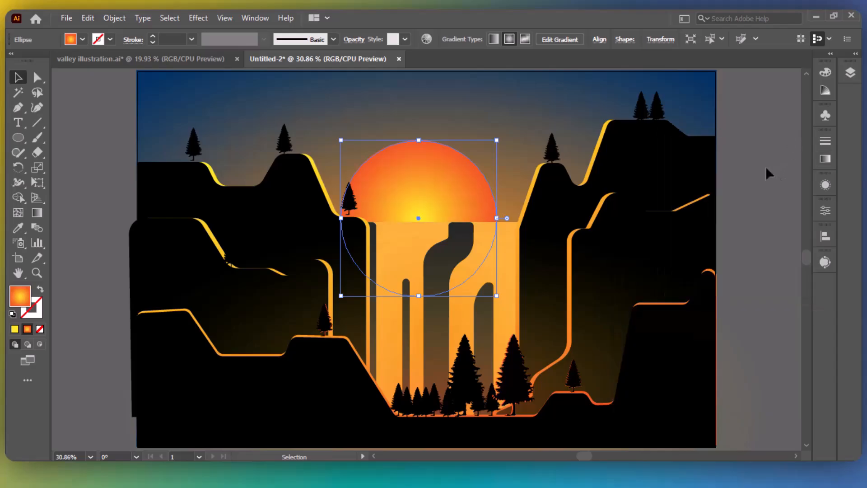
# Copy the sun's gradient onto the waterfall with the Eyedropper (I).
pyautogui.click(493, 242)
pyautogui.press('i')
pyautogui.click(448, 181)
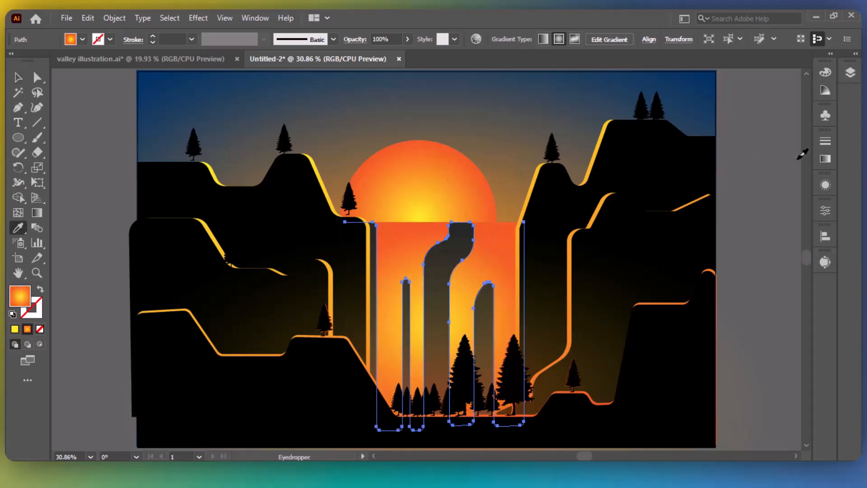
# Make the waterfall a vertical linear gradient, yellow at top to orange-red, yellow stop near 17%.
pyautogui.click(825, 159)
pyautogui.click(724, 156)
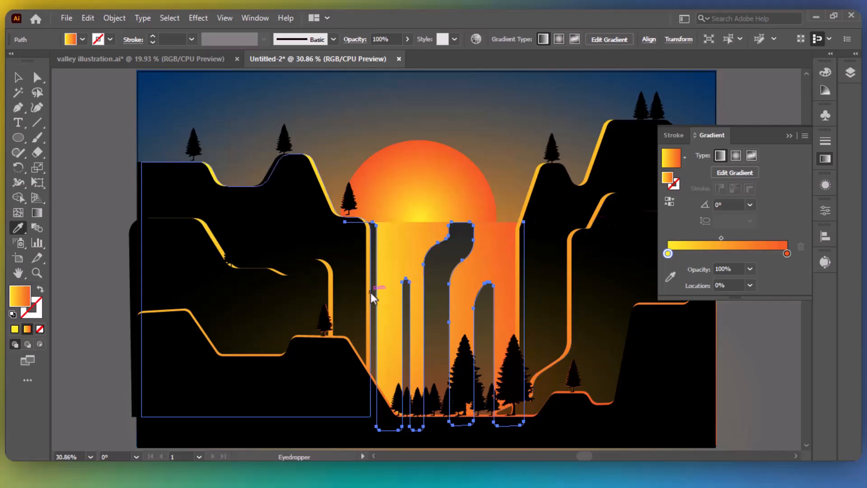
pyautogui.press('g')
pyautogui.moveTo(446, 204); pyautogui.dragTo(446, 396)
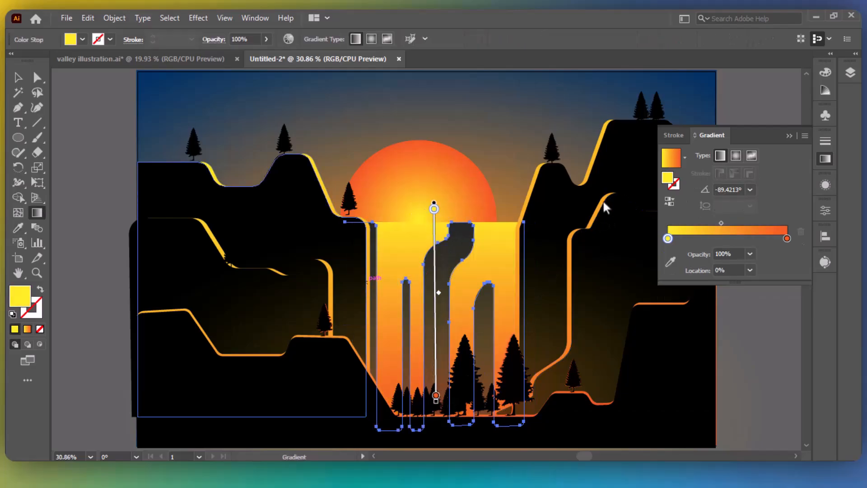
pyautogui.moveTo(462, 194); pyautogui.dragTo(463, 335)
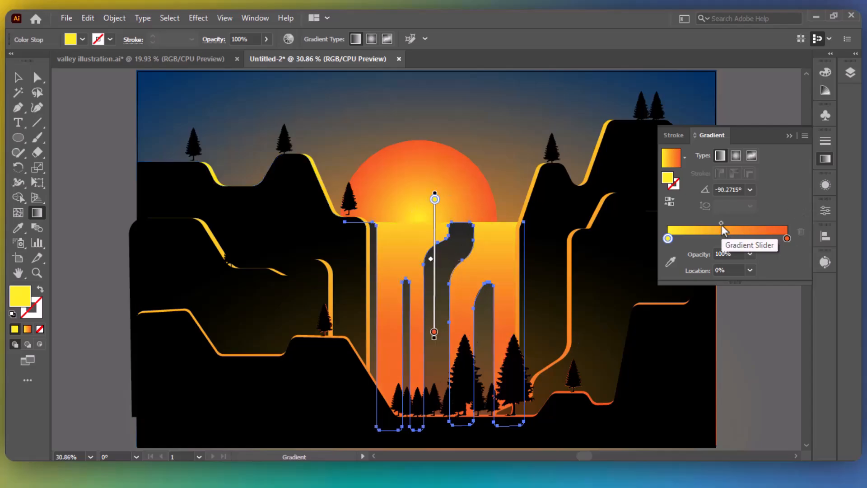
pyautogui.moveTo(722, 224)
pyautogui.mouseDown()
pyautogui.moveTo(740, 226)
pyautogui.moveTo(698, 232)
pyautogui.moveTo(697, 244)
pyautogui.moveTo(703, 222)
pyautogui.moveTo(704, 240)
pyautogui.moveTo(696, 241)
pyautogui.moveTo(712, 223)
pyautogui.mouseUp()
pyautogui.click(719, 222)
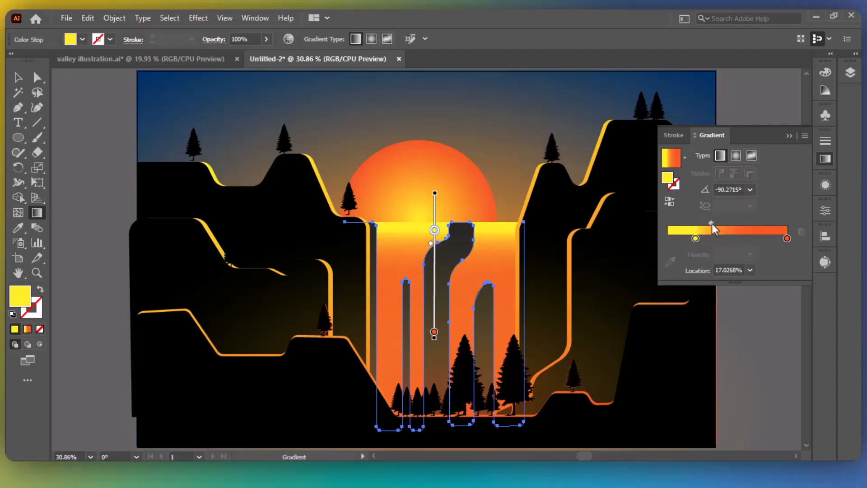
pyautogui.press('v')
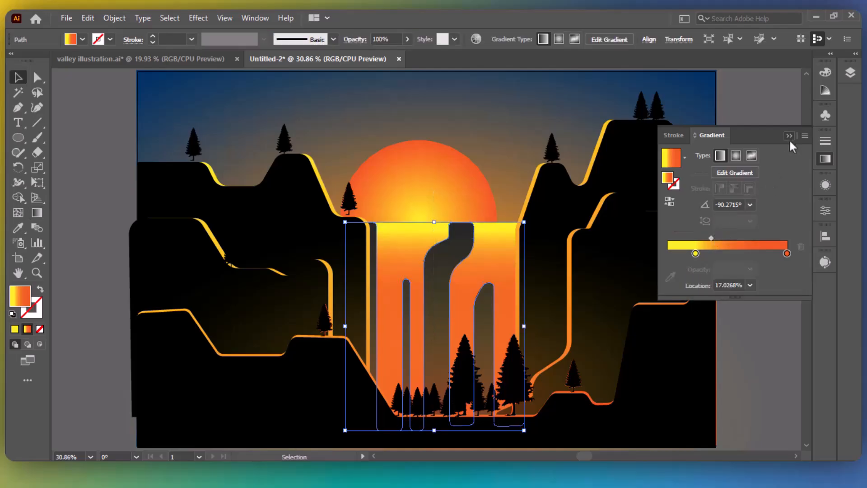
pyautogui.click(789, 136)
pyautogui.click(779, 157)
# Draw a short vertical streak line on the waterfall with the Pen tool.
pyautogui.click(18, 107)
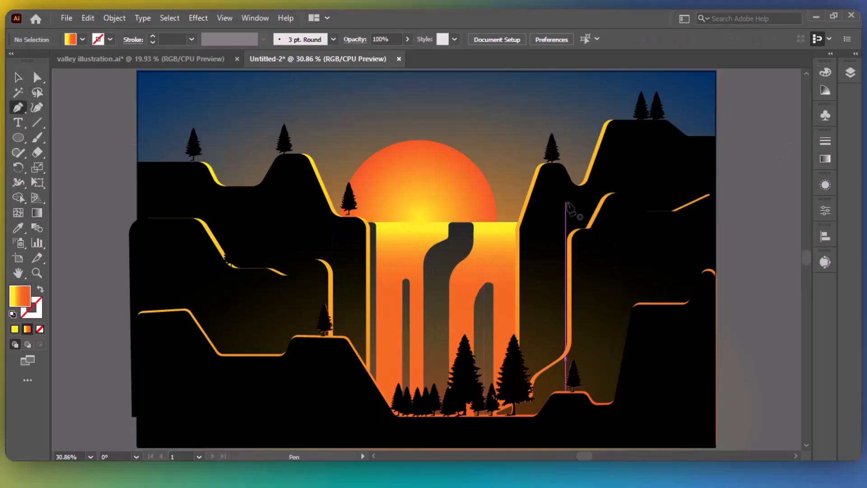
pyautogui.click(390, 260)
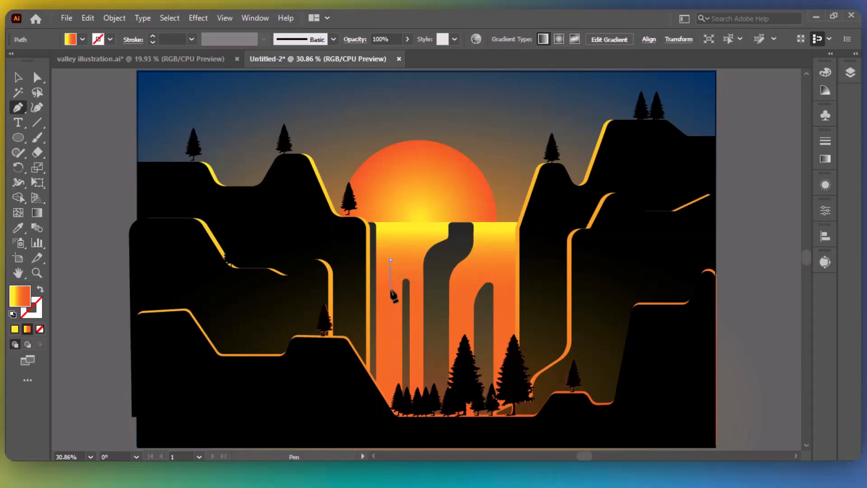
pyautogui.click(389, 303)
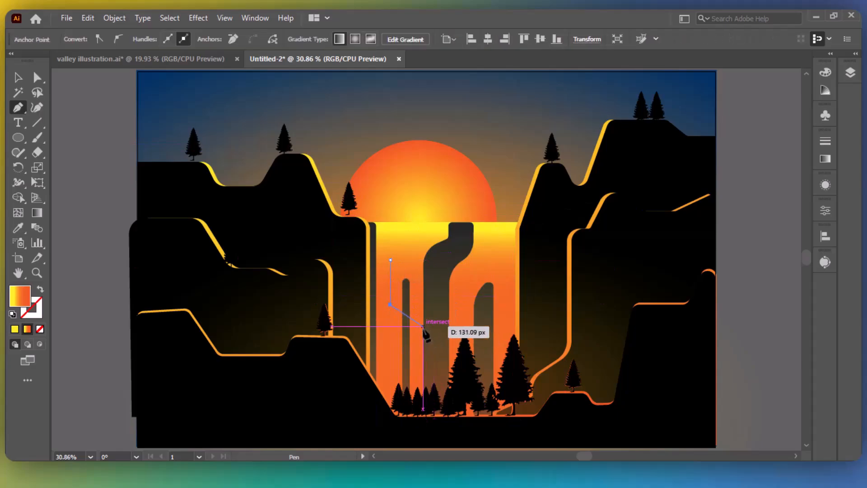
pyautogui.click(114, 108)
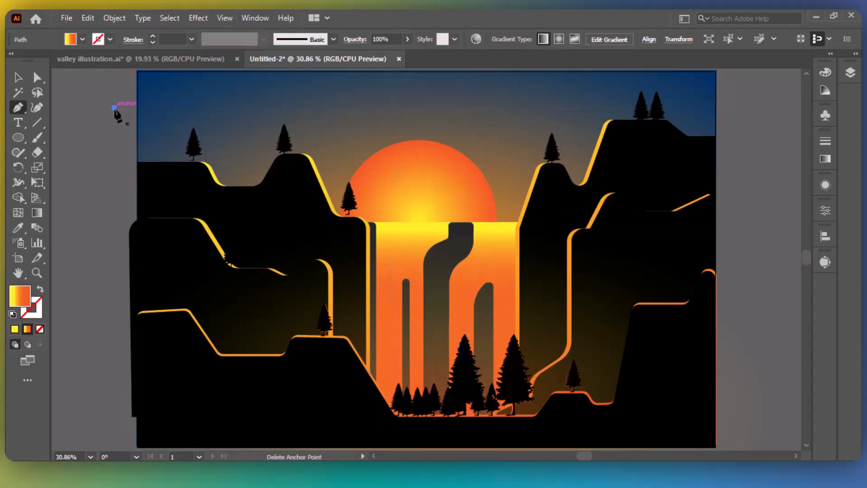
pyautogui.press('Delete')
pyautogui.press('v')
pyautogui.click(390, 289)
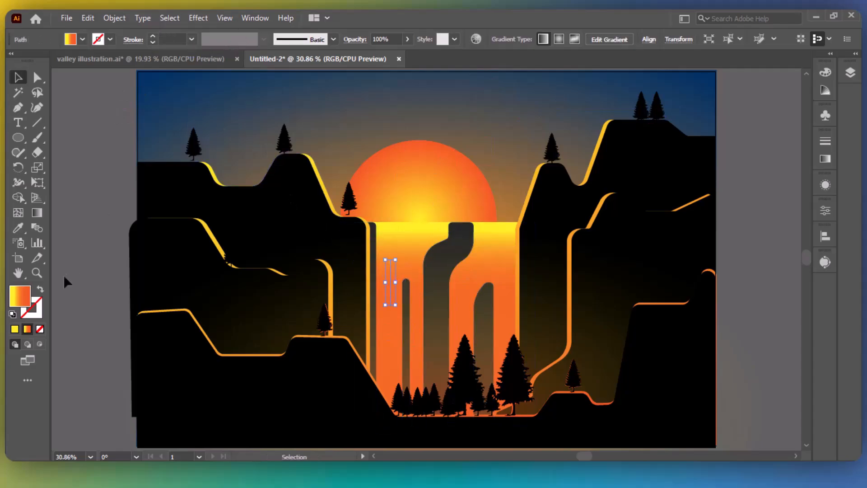
# Turn the streak's gradient fill into a 10 pt stroke with an eye-shaped tapered width.
pyautogui.click(40, 289)
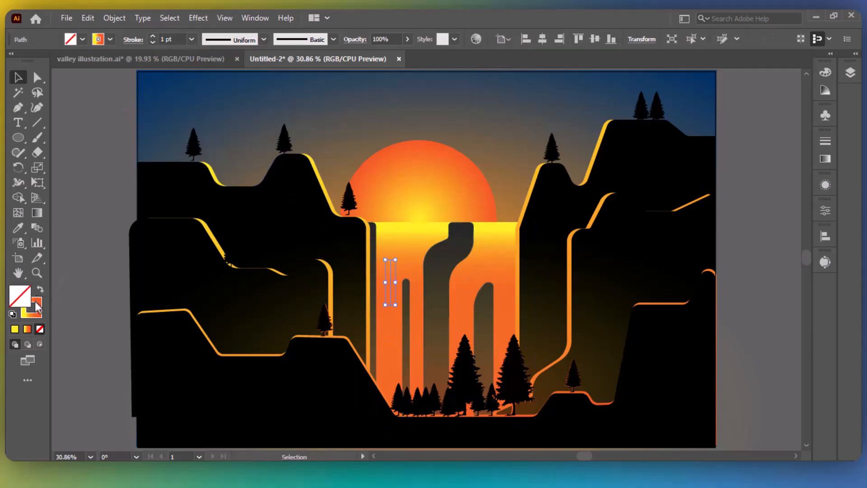
pyautogui.click(225, 42)
pyautogui.click(218, 72)
pyautogui.click(153, 36)
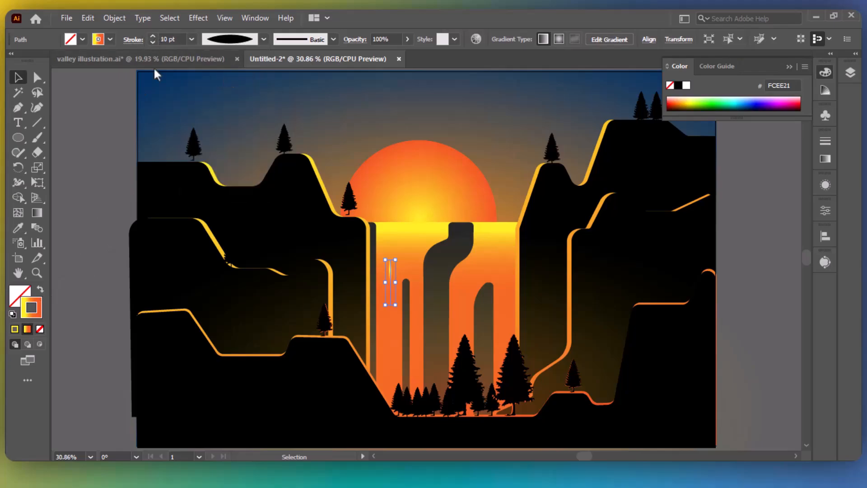
pyautogui.click(113, 125)
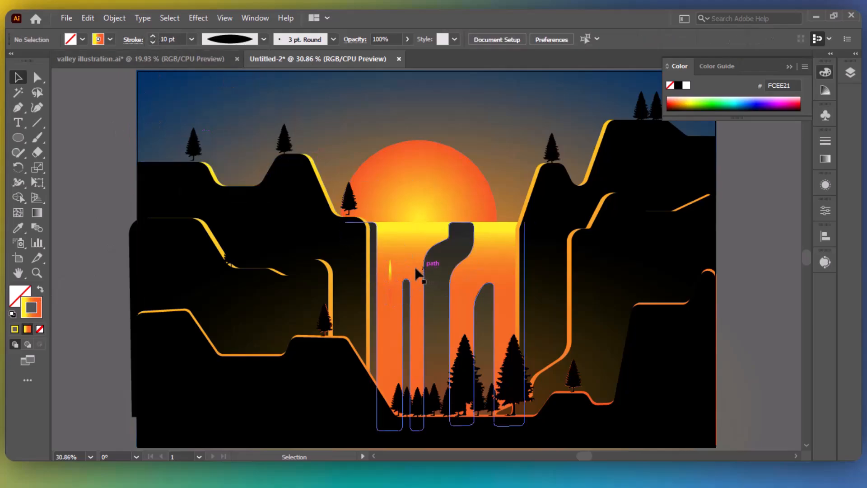
# Make the yellow end of the streak's gradient fully transparent to fade it.
pyautogui.click(391, 281)
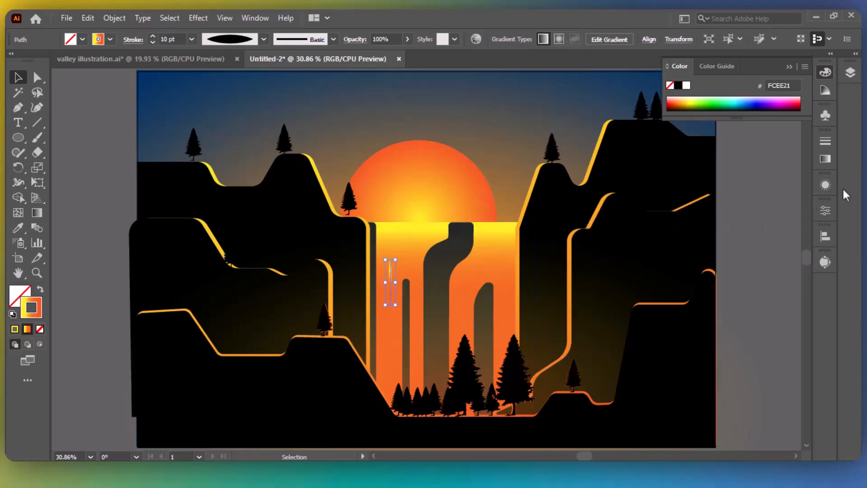
pyautogui.click(825, 159)
pyautogui.click(694, 254)
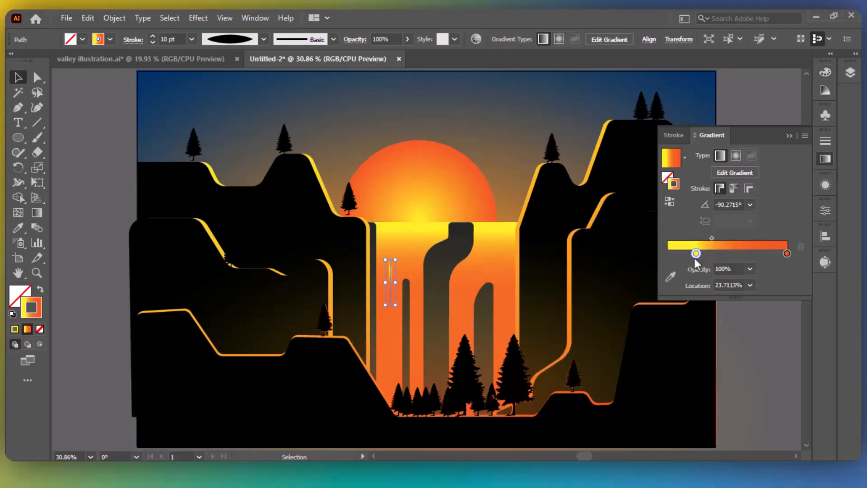
pyautogui.click(749, 268)
pyautogui.click(757, 277)
pyautogui.click(771, 322)
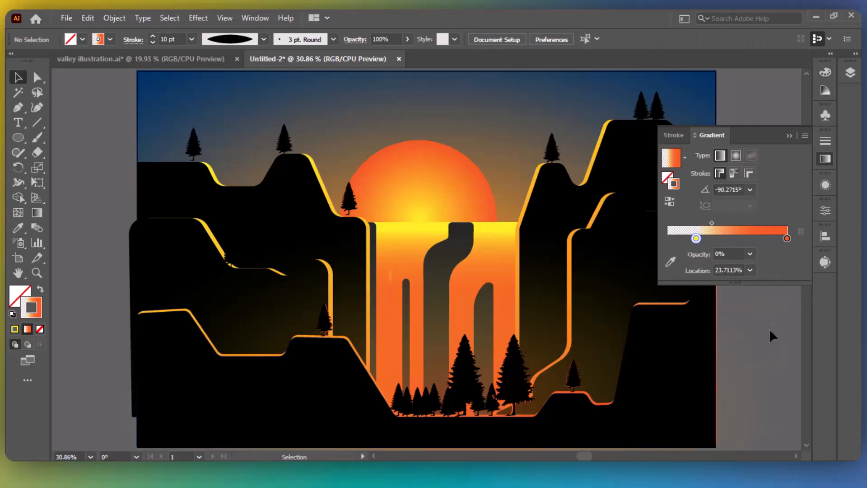
pyautogui.click(391, 289)
# Add a second streak on the waterfall's right side and raise its stroke to 3 pt.
pyautogui.press('p')
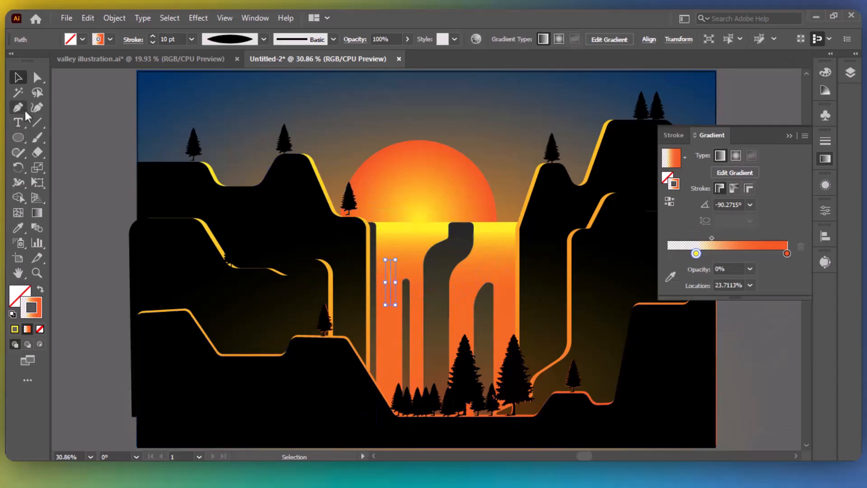
pyautogui.click(504, 307)
pyautogui.press('v')
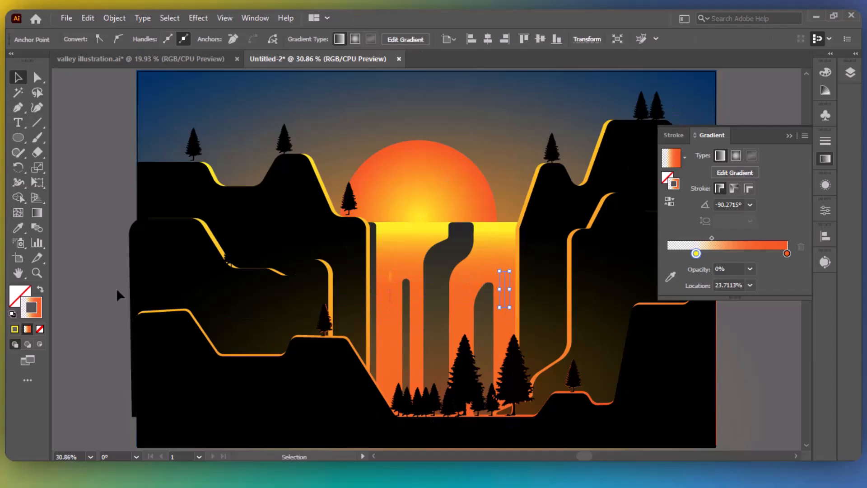
pyautogui.click(825, 210)
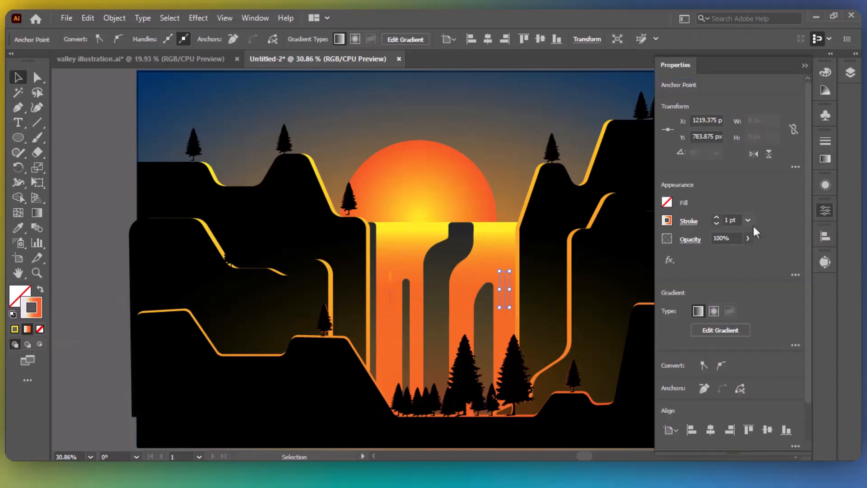
pyautogui.click(717, 218)
pyautogui.click(717, 218)
pyautogui.click(691, 222)
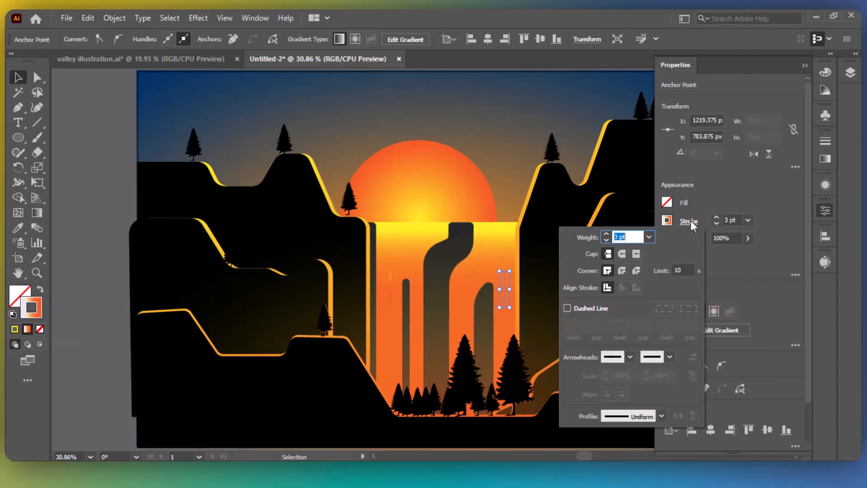
# Apply a tapered width profile to the streak's stroke.
pyautogui.click(692, 222)
pyautogui.click(690, 222)
pyautogui.click(660, 415)
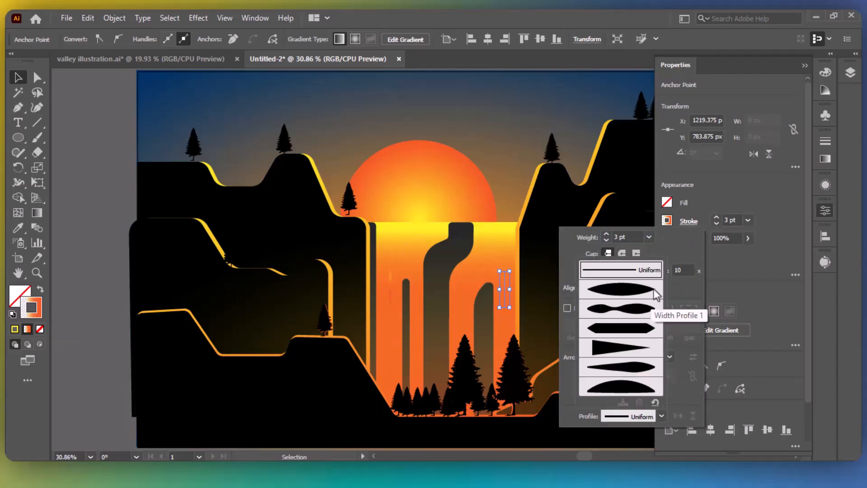
pyautogui.click(636, 312)
pyautogui.click(765, 178)
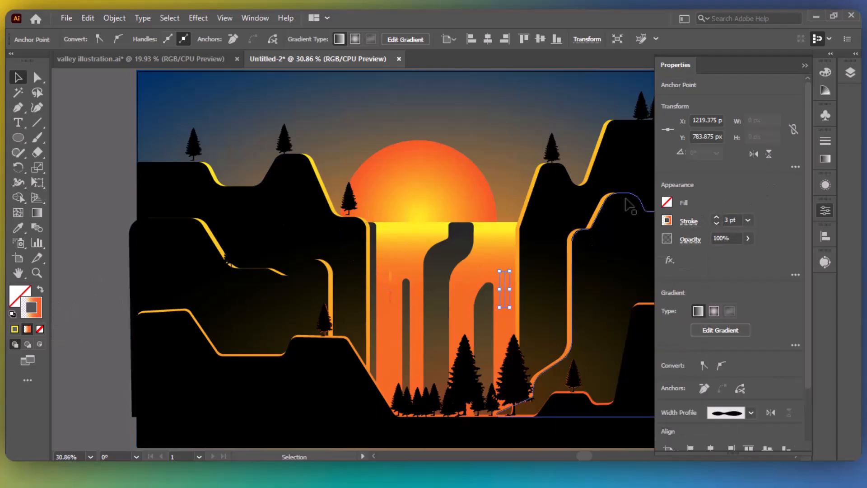
pyautogui.click(805, 65)
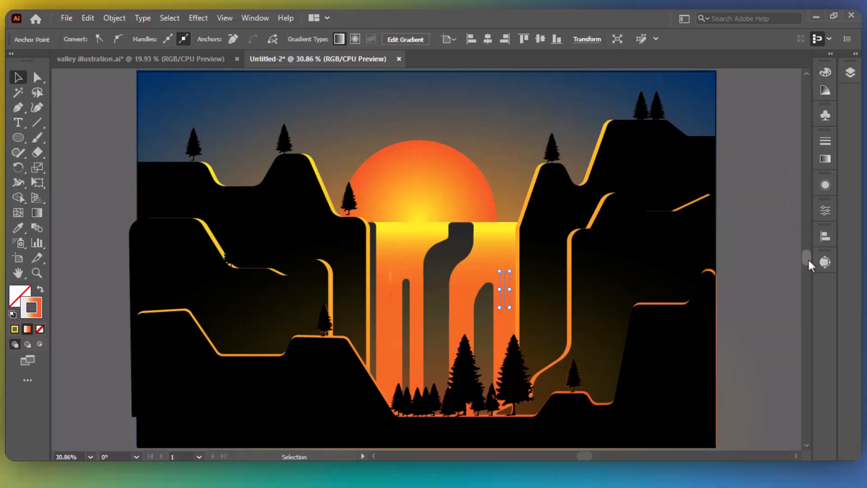
# Set the yellow gradient stop to 80% opacity and move it to the 0% location.
pyautogui.click(825, 158)
pyautogui.click(749, 268)
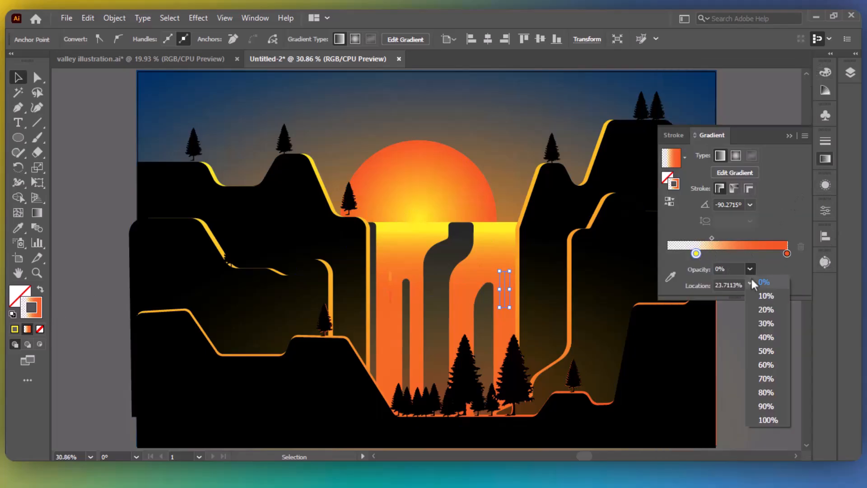
pyautogui.click(773, 392)
pyautogui.moveTo(697, 253); pyautogui.dragTo(668, 254)
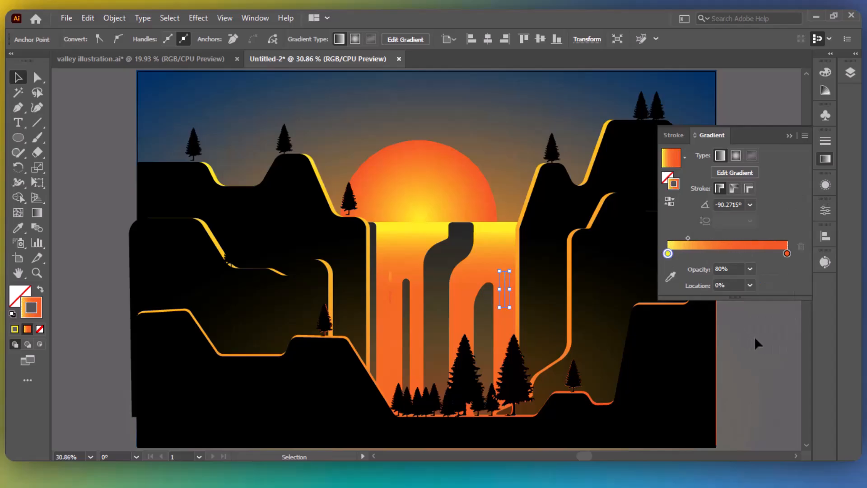
pyautogui.click(754, 336)
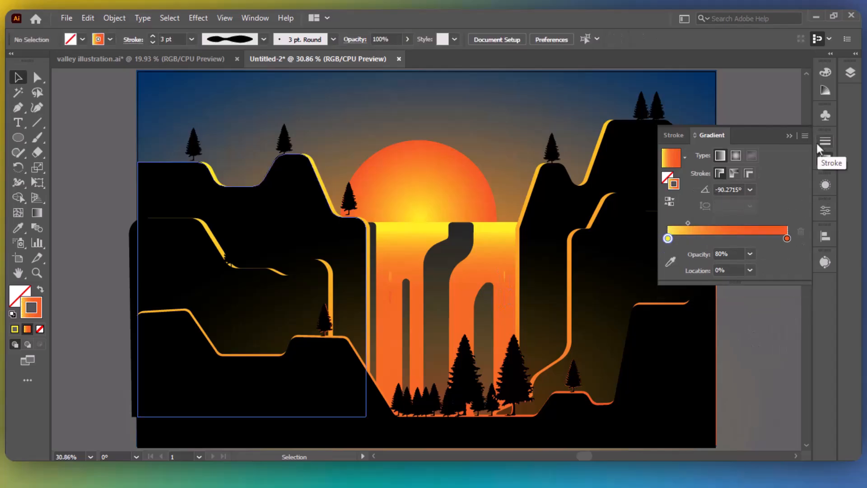
# Draw a vertical streak with the Pen (P) and Alt-drag a copy further right.
pyautogui.press('p')
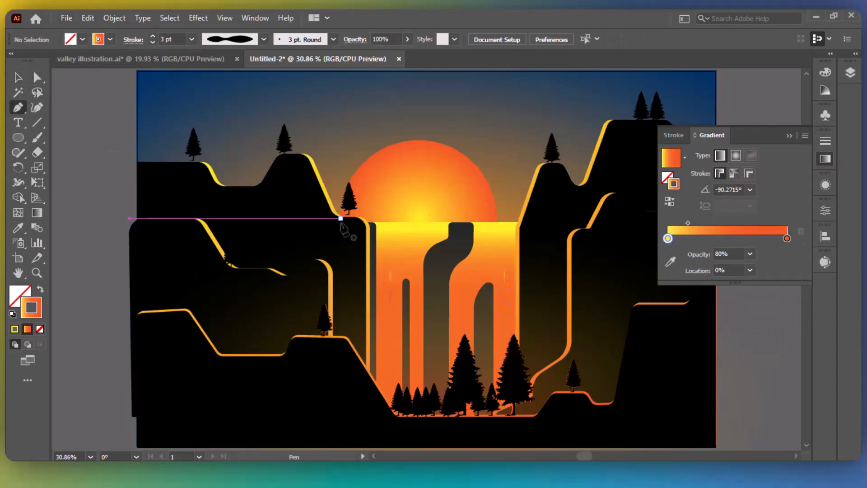
pyautogui.click(414, 244)
pyautogui.click(414, 295)
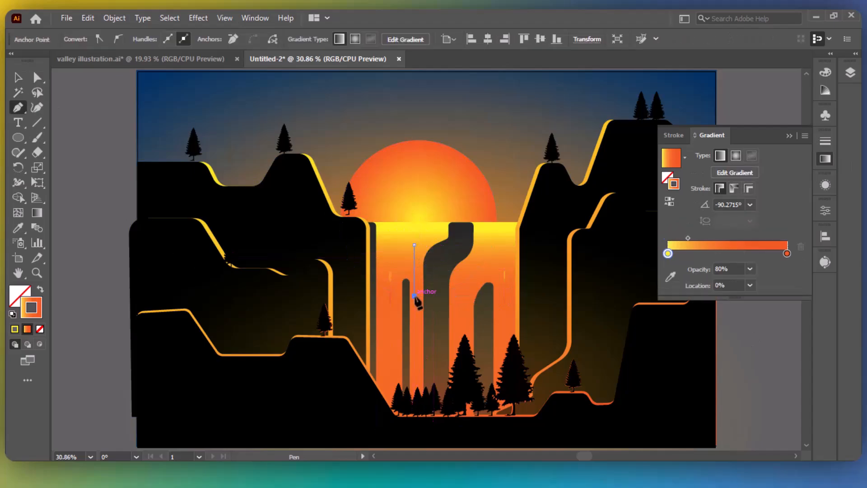
pyautogui.press('v')
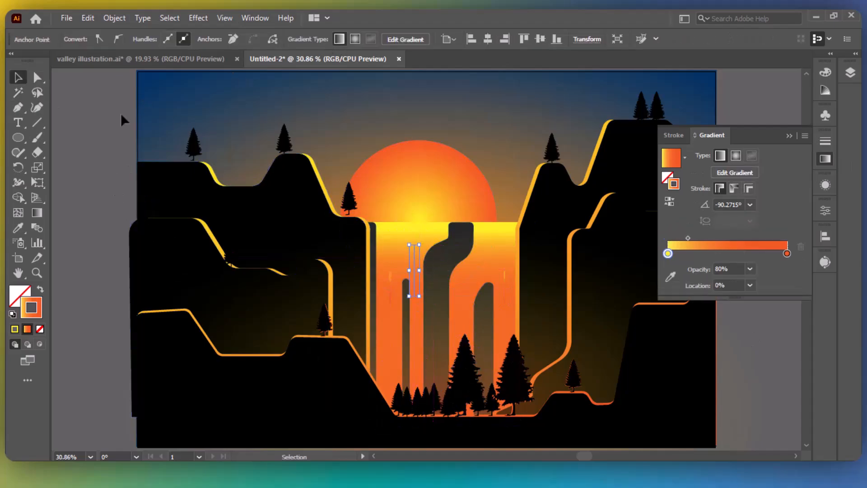
pyautogui.click(93, 128)
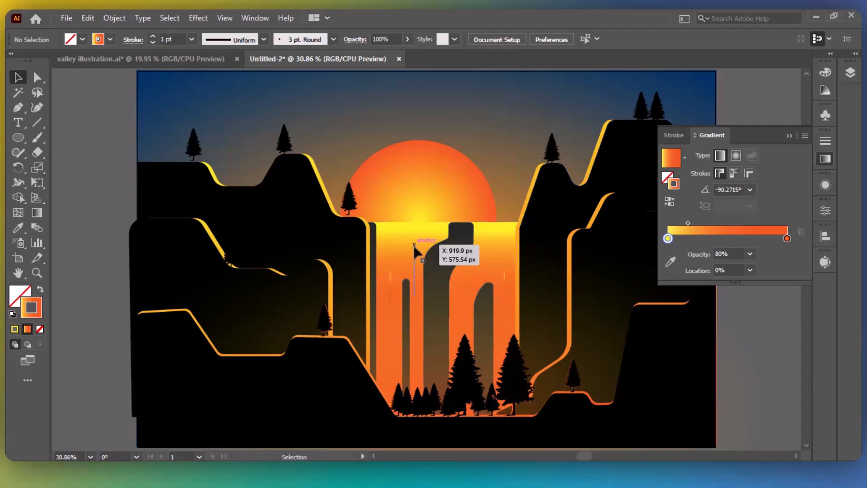
pyautogui.moveTo(415, 247); pyautogui.dragTo(498, 317)
pyautogui.click(505, 149)
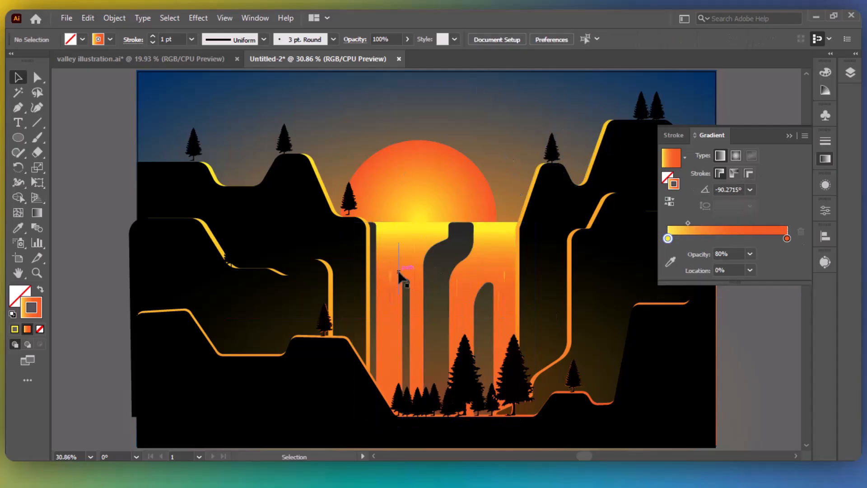
# Move a streak lower left, shift its gradient midpoint to make it mostly yellow, and copy it right.
pyautogui.moveTo(399, 275); pyautogui.dragTo(386, 348)
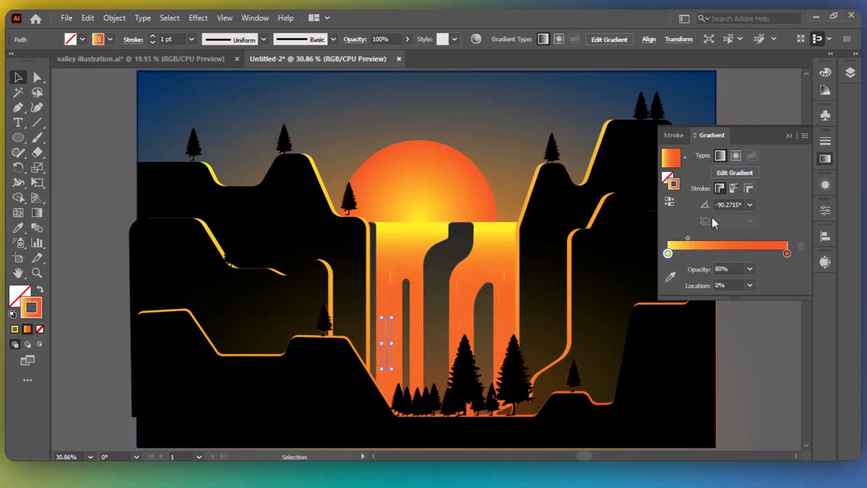
pyautogui.moveTo(688, 238); pyautogui.dragTo(760, 239)
pyautogui.click(774, 345)
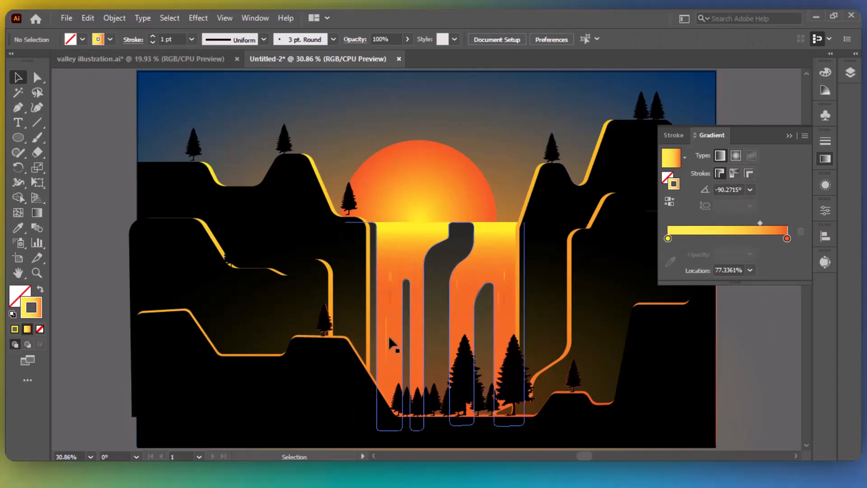
pyautogui.moveTo(387, 343); pyautogui.dragTo(469, 311)
pyautogui.click(742, 344)
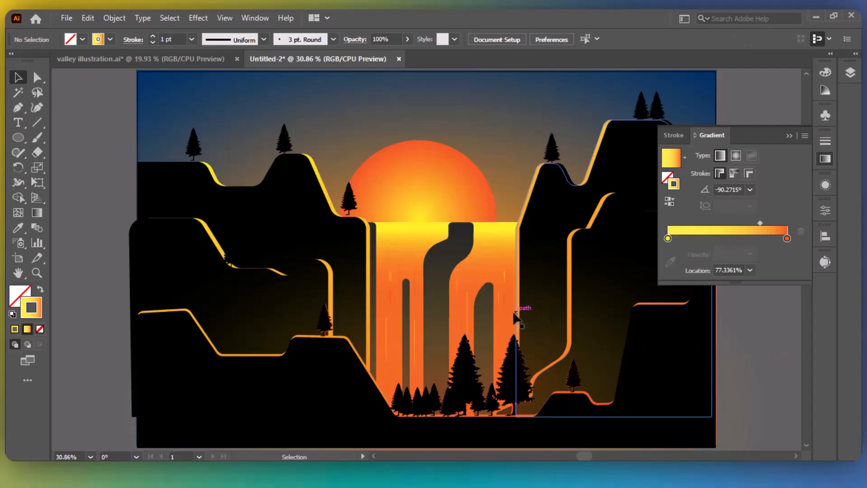
# Shorten one streak, reposition it, and place a copy near the waterfall's top.
pyautogui.click(467, 318)
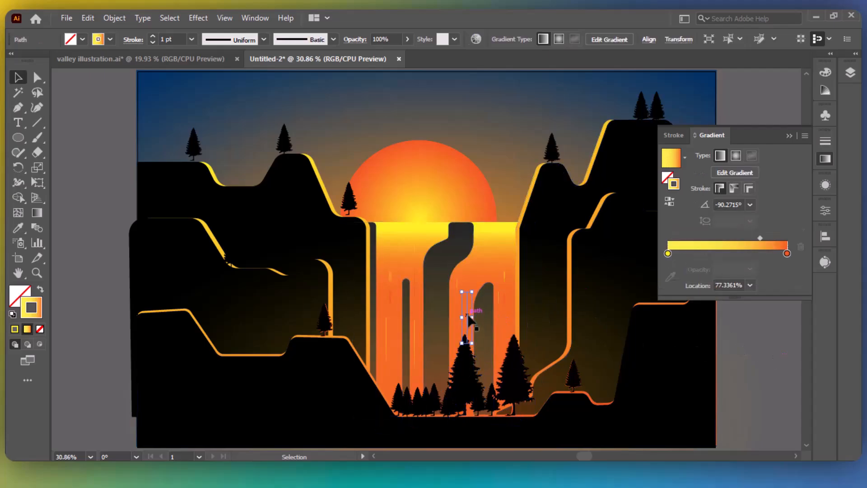
pyautogui.moveTo(467, 293); pyautogui.dragTo(469, 311)
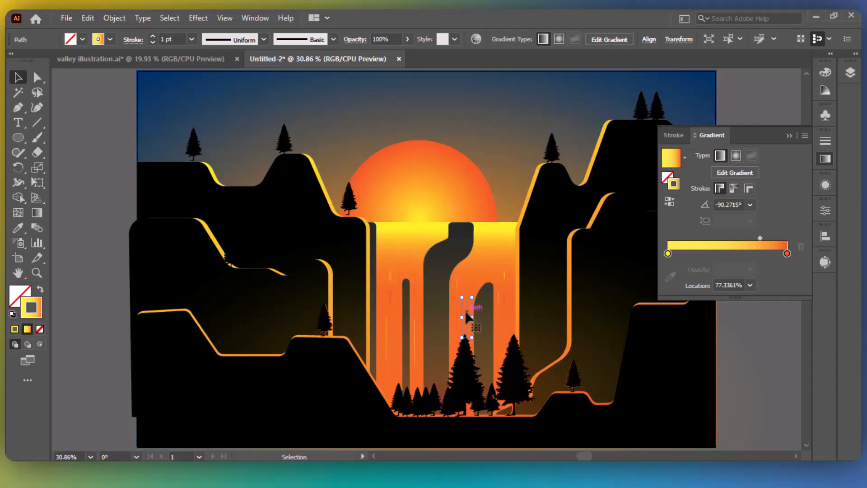
pyautogui.click(755, 340)
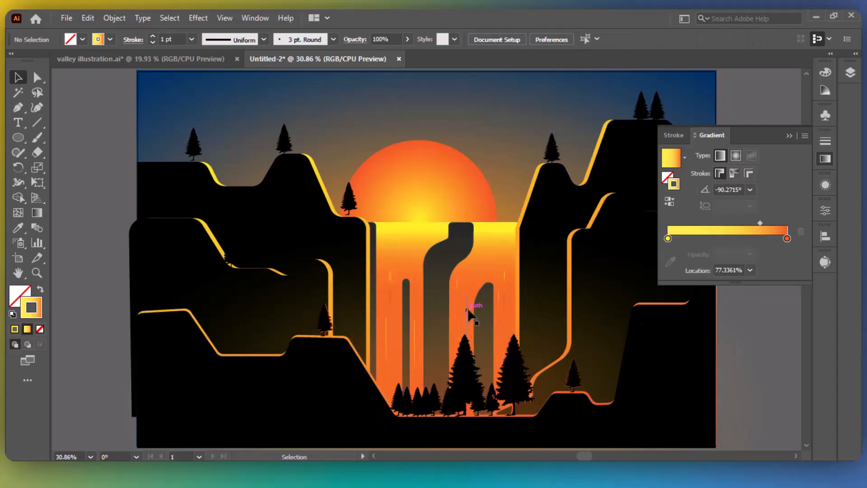
pyautogui.moveTo(468, 312); pyautogui.dragTo(493, 269)
pyautogui.moveTo(759, 238); pyautogui.dragTo(655, 235)
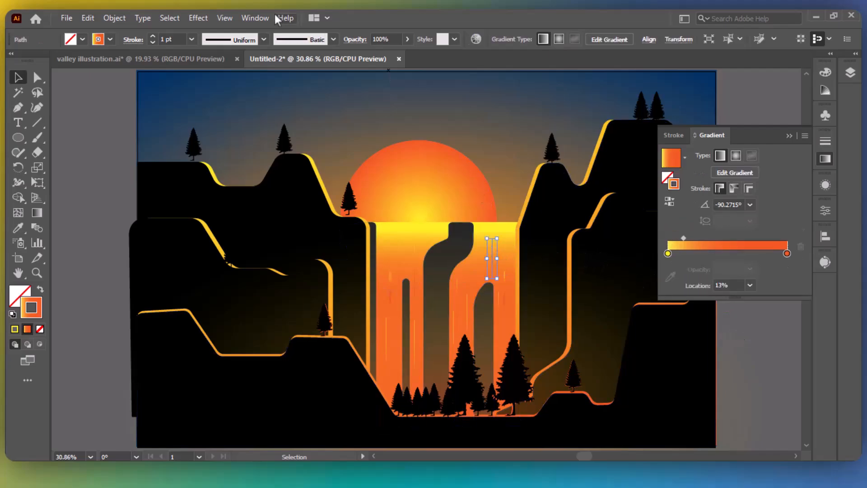
# Give a streak a lens-shaped tapered width profile and duplicate another streak across the waterfall.
pyautogui.click(231, 40)
pyautogui.click(234, 81)
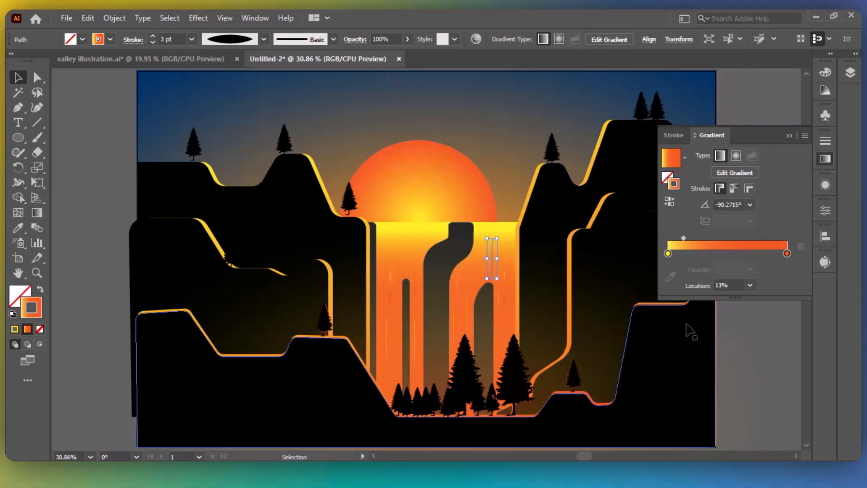
pyautogui.click(744, 350)
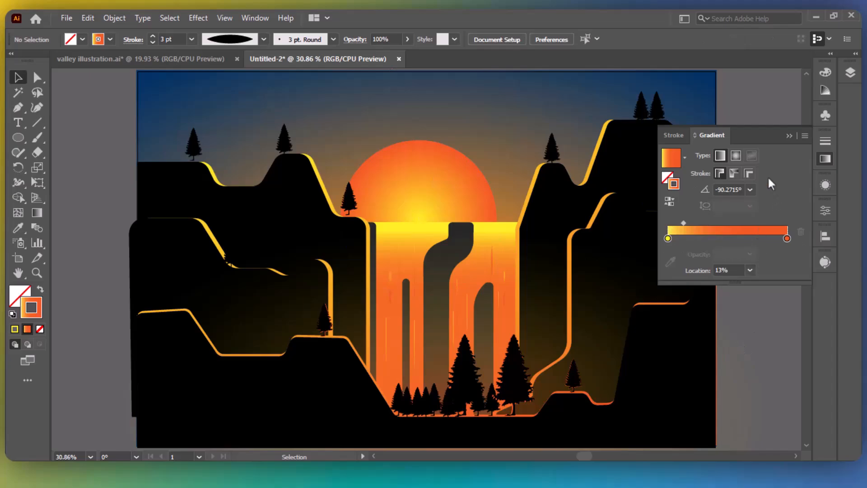
pyautogui.click(788, 136)
pyautogui.moveTo(488, 251)
pyautogui.mouseDown()
pyautogui.moveTo(493, 265)
pyautogui.moveTo(507, 251)
pyautogui.moveTo(484, 245)
pyautogui.moveTo(513, 244)
pyautogui.moveTo(384, 242)
pyautogui.moveTo(392, 246)
pyautogui.mouseUp()
pyautogui.click(747, 222)
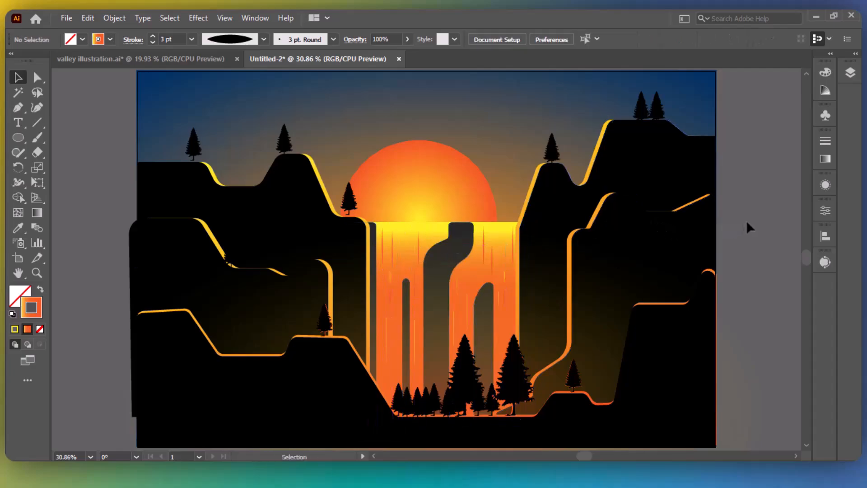
# Select the background sky rectangle in Layers and bring up its gradient fill settings.
pyautogui.click(852, 71)
pyautogui.moveTo(846, 209); pyautogui.dragTo(852, 440)
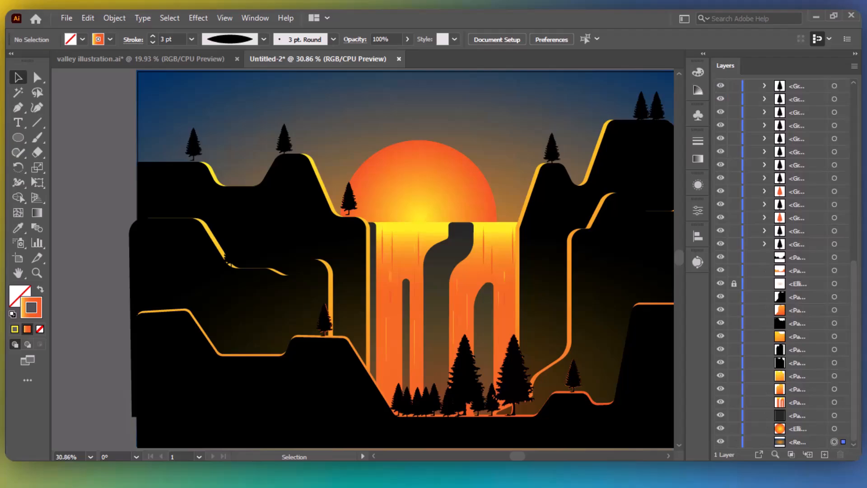
pyautogui.click(834, 442)
pyautogui.click(703, 159)
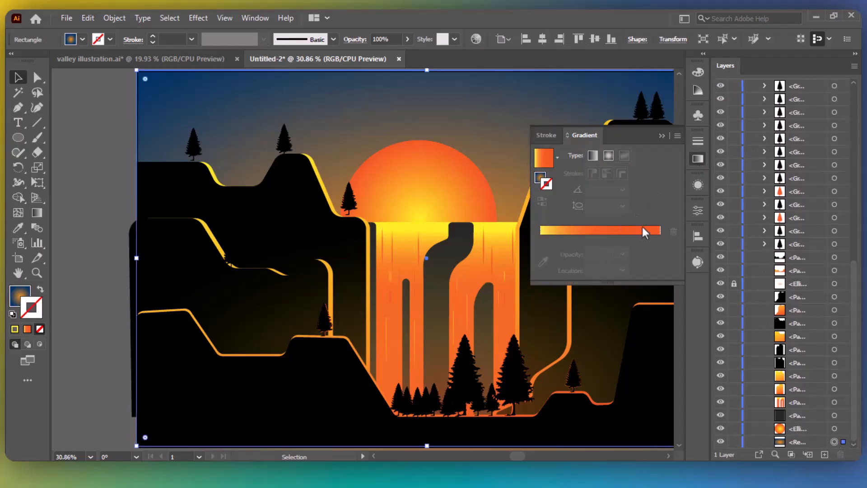
pyautogui.click(20, 298)
pyautogui.click(698, 160)
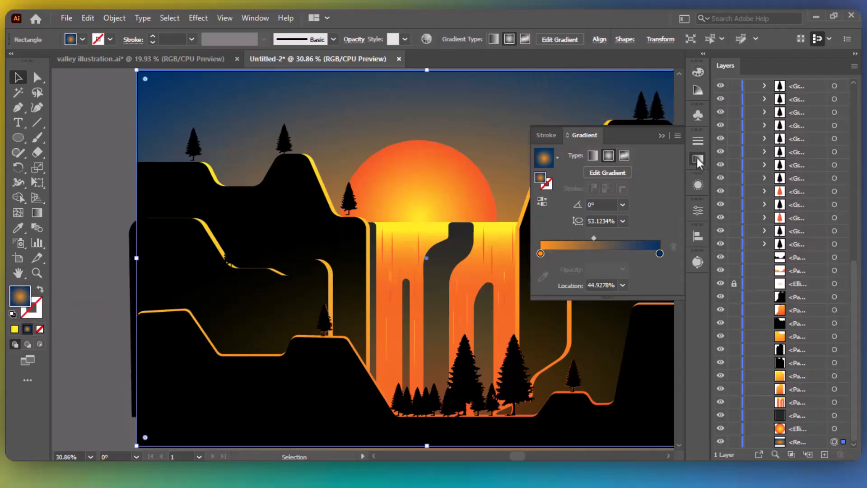
# Change the sky's dark blue stop to teal 00323B and move the midpoint to 53.69%.
pyautogui.doubleClick(660, 253)
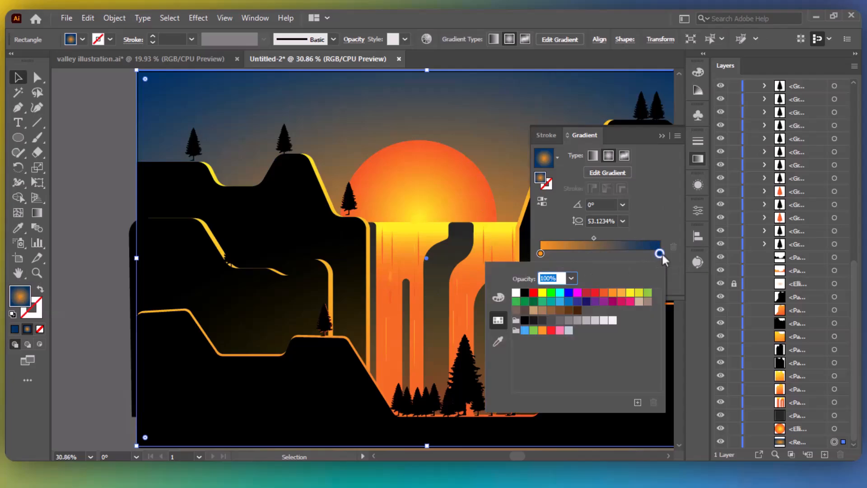
pyautogui.click(498, 298)
pyautogui.moveTo(575, 345); pyautogui.dragTo(570, 344)
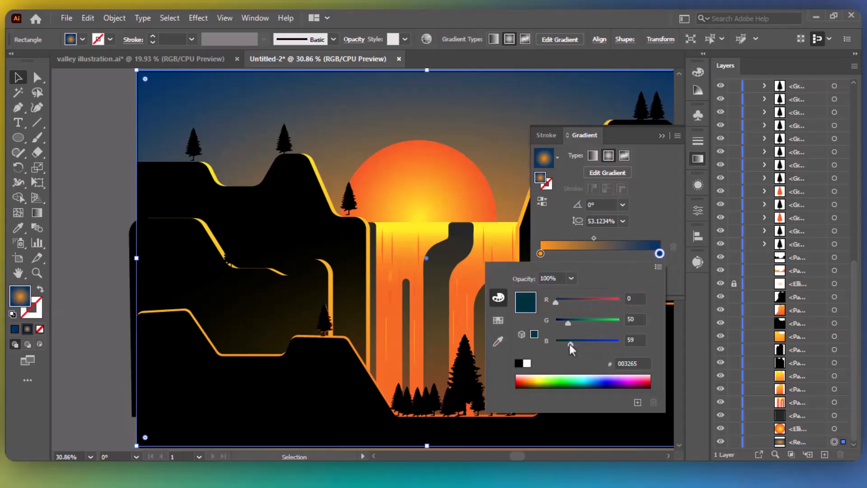
pyautogui.click(594, 238)
pyautogui.moveTo(594, 239); pyautogui.dragTo(602, 237)
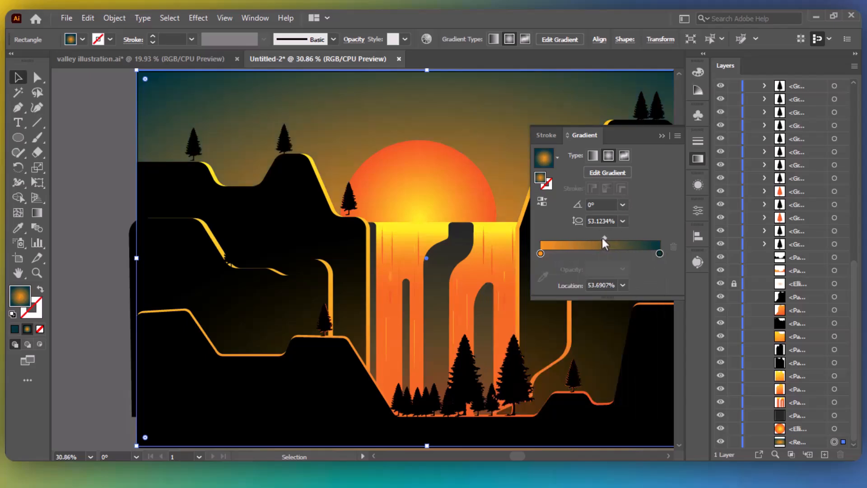
pyautogui.click(659, 136)
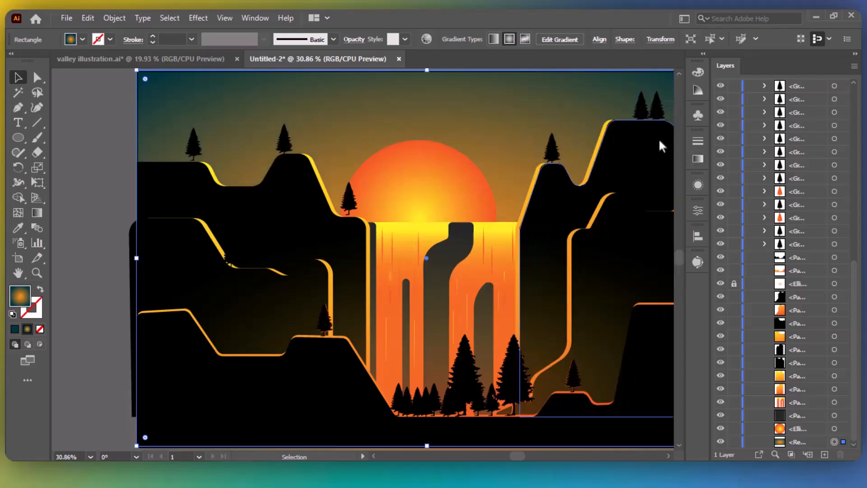
pyautogui.click(96, 163)
pyautogui.hscroll(3, 97, 165)
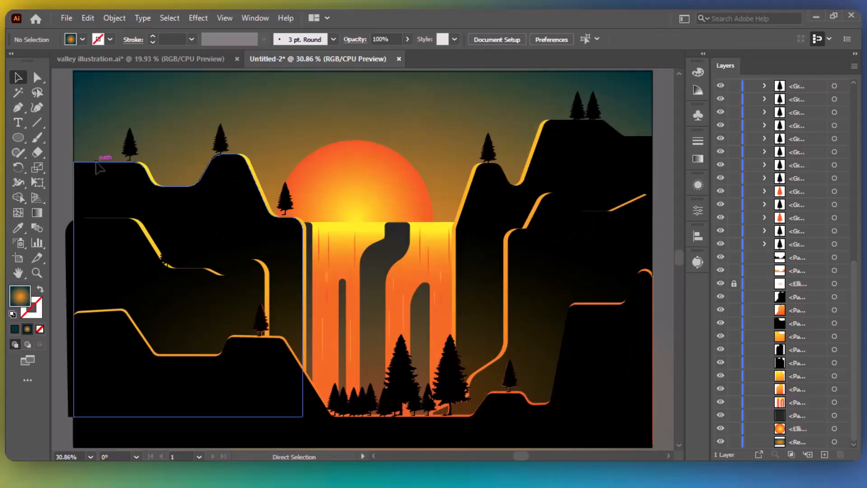
pyautogui.click(855, 53)
pyautogui.hscroll(-3, 734, 173)
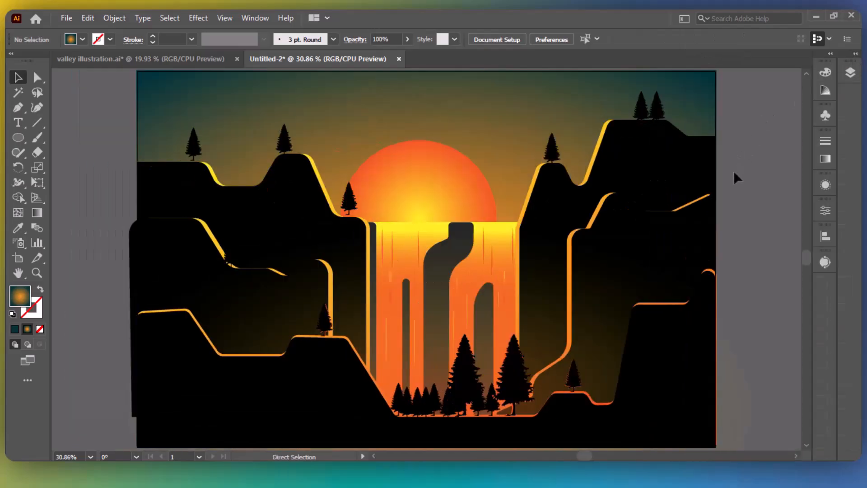